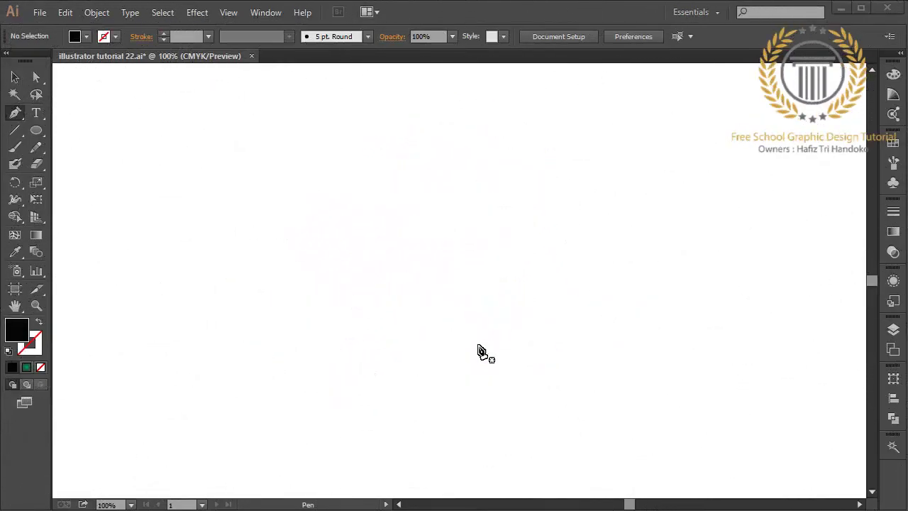
# - Begin the Pen outline at the lower middle, curving up the right side and over the top
pyautogui.click(17, 118)
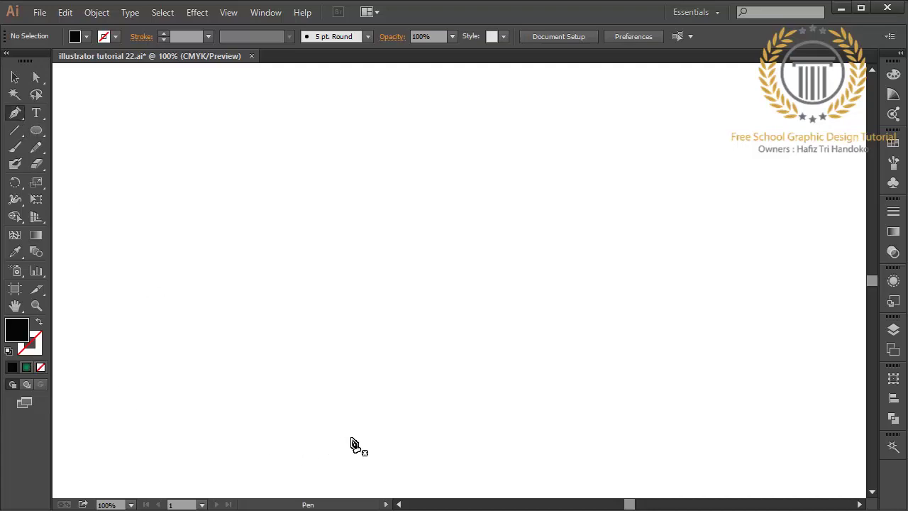
pyautogui.click(474, 429)
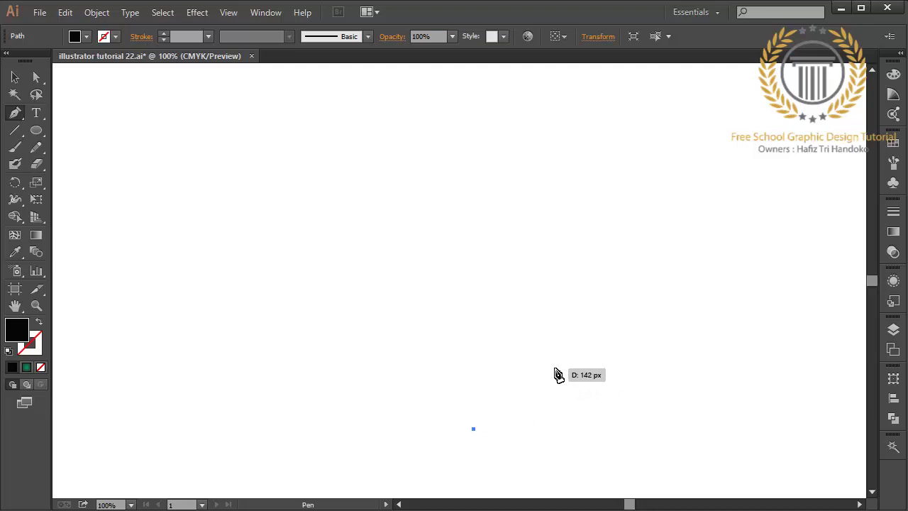
pyautogui.moveTo(557, 377); pyautogui.dragTo(571, 335)
pyautogui.click(556, 375)
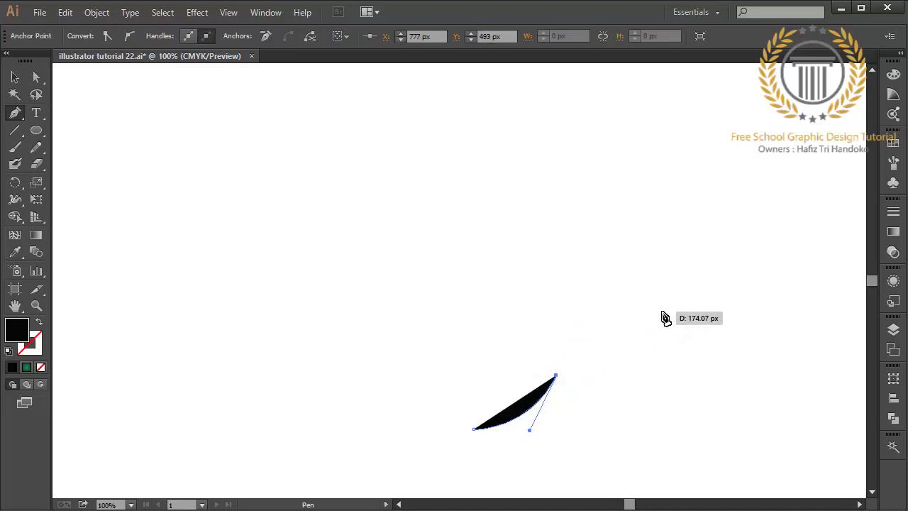
pyautogui.moveTo(658, 307); pyautogui.dragTo(688, 234)
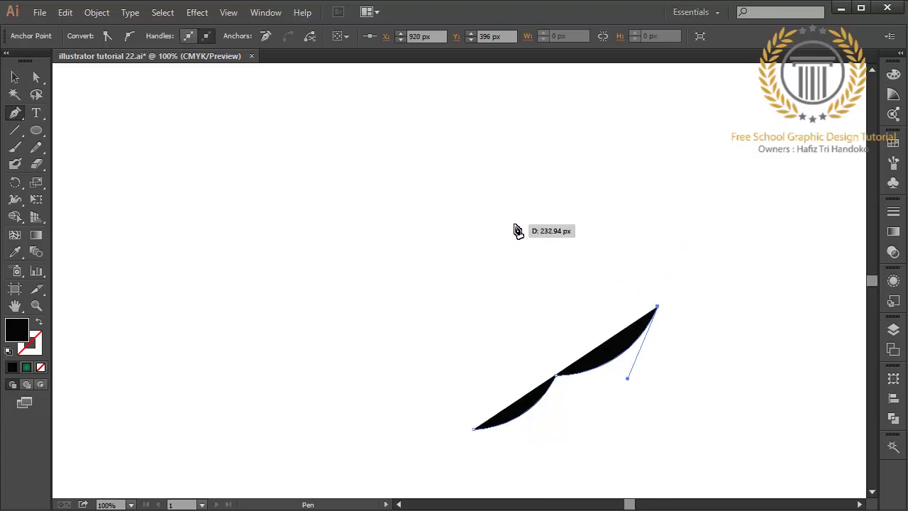
pyautogui.moveTo(515, 224); pyautogui.dragTo(414, 196)
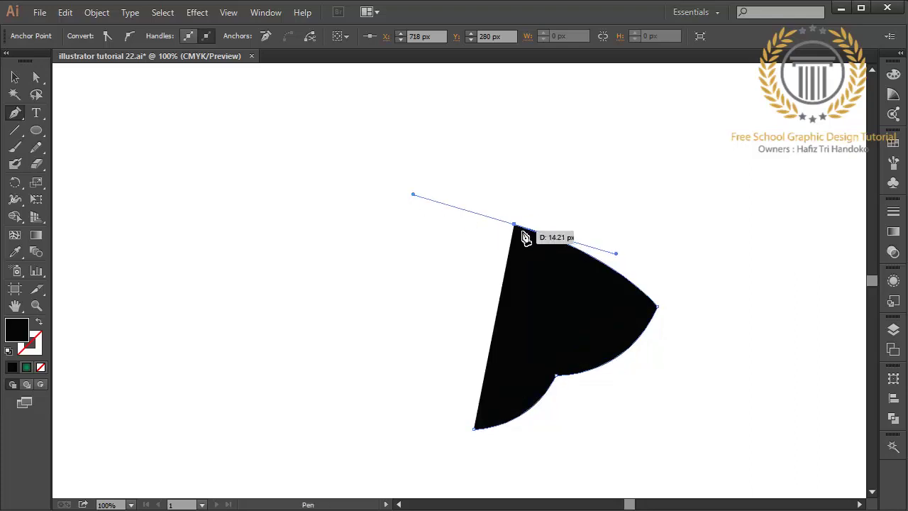
pyautogui.moveTo(518, 226)
pyautogui.mouseDown()
pyautogui.moveTo(527, 213)
pyautogui.moveTo(388, 169)
pyautogui.mouseUp()
# - Continue the outline left along the top edge to a sharp ear tip
pyautogui.click(317, 162)
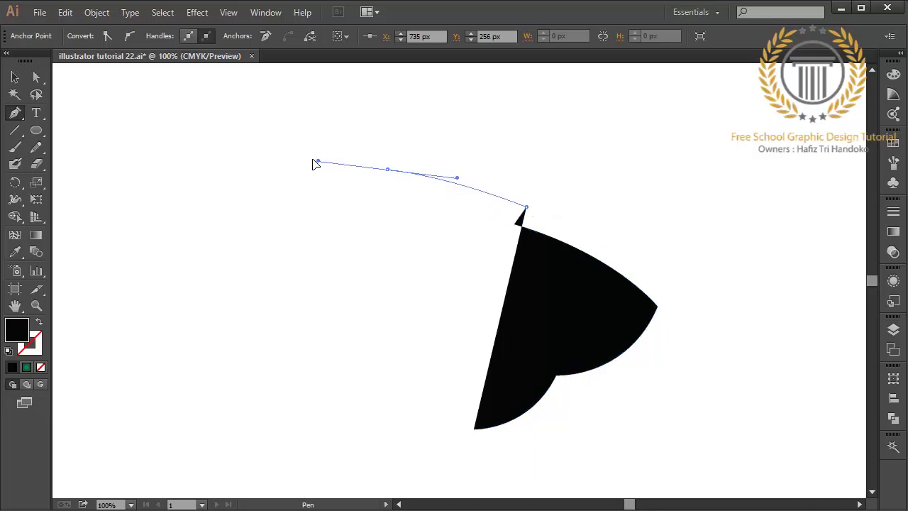
pyautogui.moveTo(304, 164); pyautogui.dragTo(304, 164)
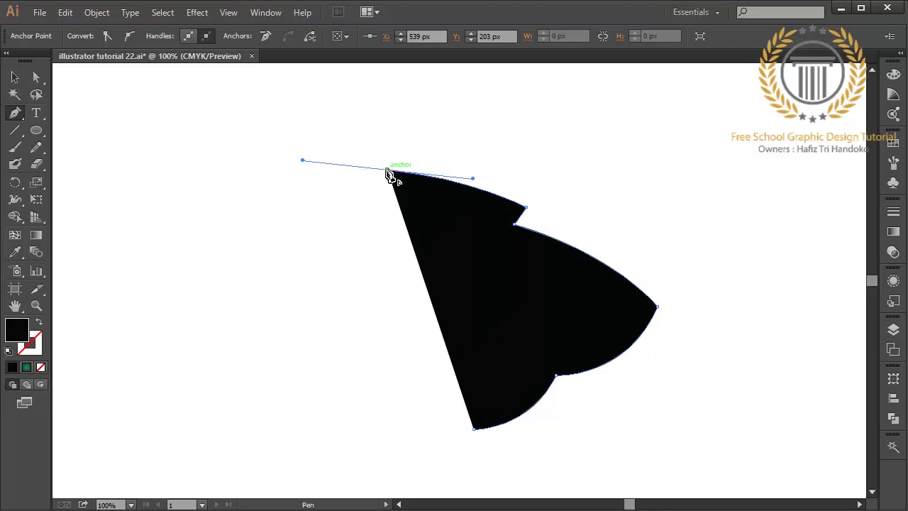
pyautogui.moveTo(387, 174)
pyautogui.mouseDown()
pyautogui.moveTo(351, 148)
pyautogui.moveTo(324, 154)
pyautogui.moveTo(411, 166)
pyautogui.moveTo(396, 160)
pyautogui.moveTo(350, 185)
pyautogui.moveTo(397, 197)
pyautogui.moveTo(398, 158)
pyautogui.moveTo(348, 174)
pyautogui.moveTo(367, 196)
pyautogui.moveTo(357, 182)
pyautogui.moveTo(304, 164)
pyautogui.moveTo(349, 197)
pyautogui.moveTo(348, 171)
pyautogui.moveTo(357, 206)
pyautogui.moveTo(324, 175)
pyautogui.moveTo(268, 151)
pyautogui.mouseUp()
pyautogui.click(332, 174)
pyautogui.hotkey('ctrl', 'z')
pyautogui.click(191, 133)
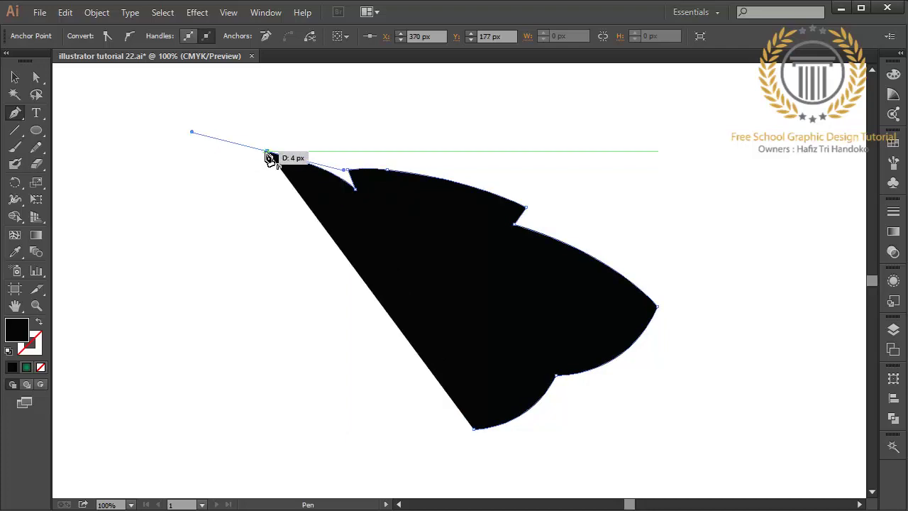
pyautogui.moveTo(192, 135); pyautogui.dragTo(269, 153)
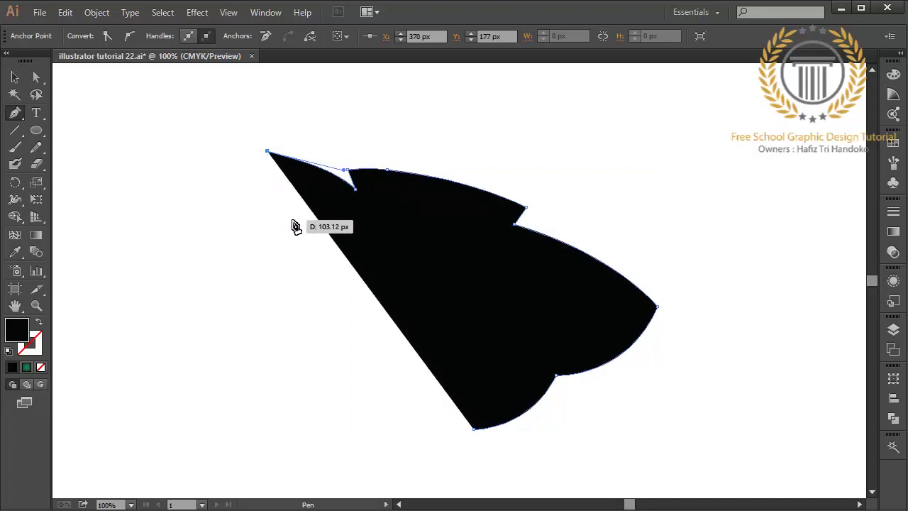
# - Curve the outline down from the ear tip into a notch and out to the left-most point
pyautogui.moveTo(292, 219)
pyautogui.mouseDown()
pyautogui.moveTo(328, 266)
pyautogui.moveTo(308, 264)
pyautogui.moveTo(321, 260)
pyautogui.mouseUp()
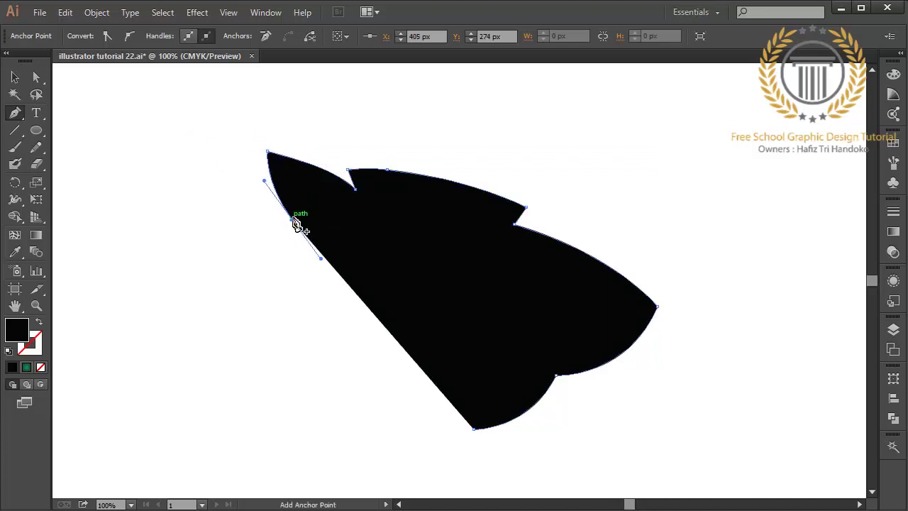
pyautogui.moveTo(292, 220)
pyautogui.mouseDown()
pyautogui.moveTo(260, 200)
pyautogui.moveTo(266, 188)
pyautogui.mouseUp()
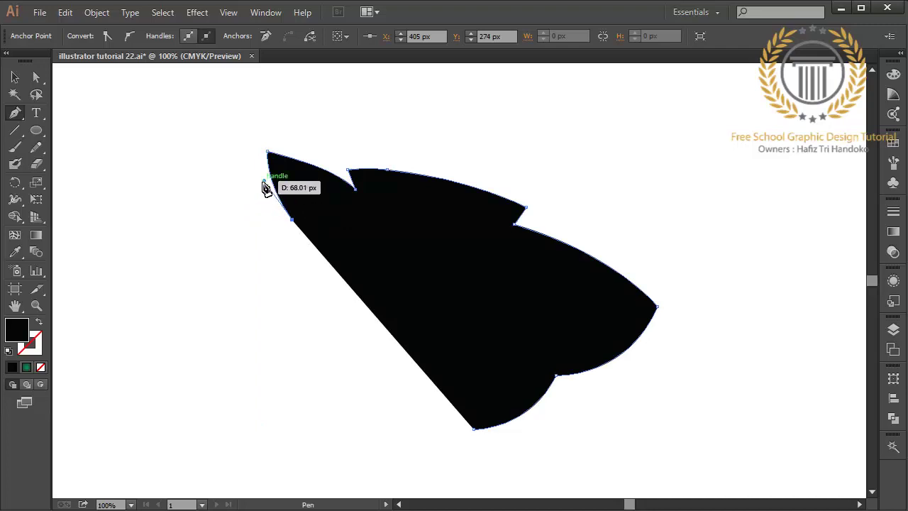
pyautogui.moveTo(265, 188)
pyautogui.mouseDown()
pyautogui.moveTo(237, 197)
pyautogui.moveTo(268, 199)
pyautogui.moveTo(262, 190)
pyautogui.moveTo(186, 217)
pyautogui.mouseUp()
pyautogui.keyDown('ctrl'); pyautogui.click(259, 186); pyautogui.keyUp('ctrl')
pyautogui.keyDown('ctrl'); pyautogui.click(260, 178); pyautogui.keyUp('ctrl')
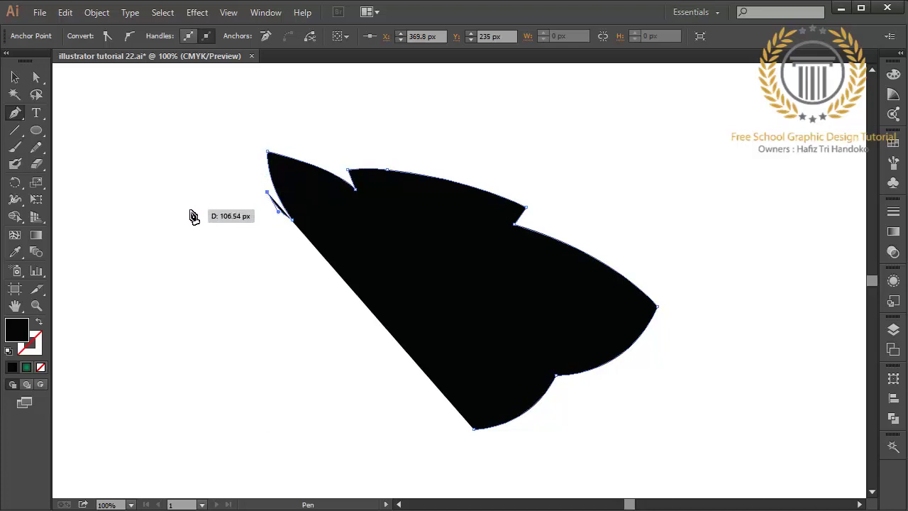
pyautogui.moveTo(132, 238); pyautogui.dragTo(133, 237)
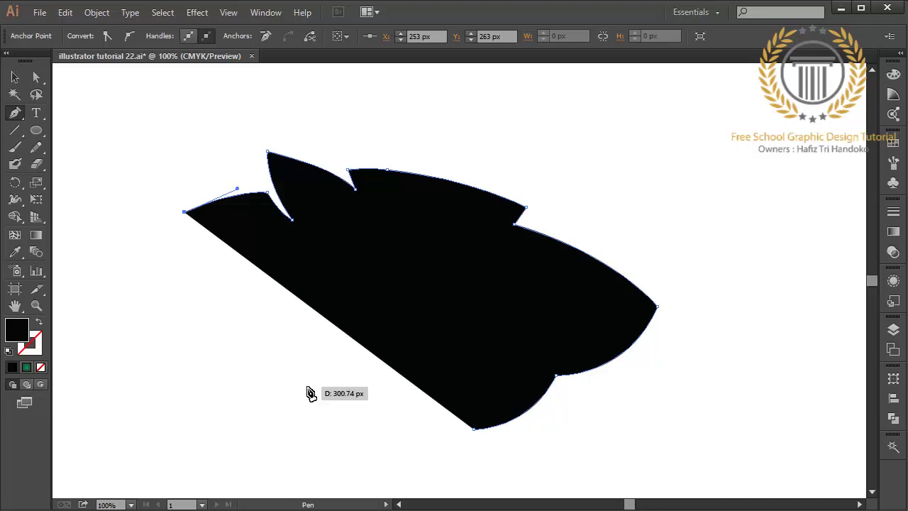
# - Draw the long left edge to a sharp bottom corner, add the curved bite, and close the path
pyautogui.scroll(-5, 309, 391)
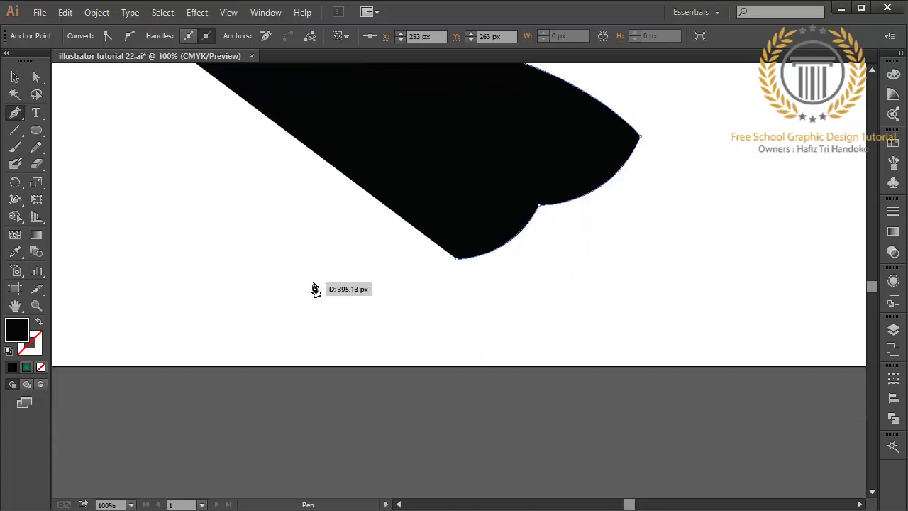
pyautogui.moveTo(315, 286); pyautogui.dragTo(448, 411)
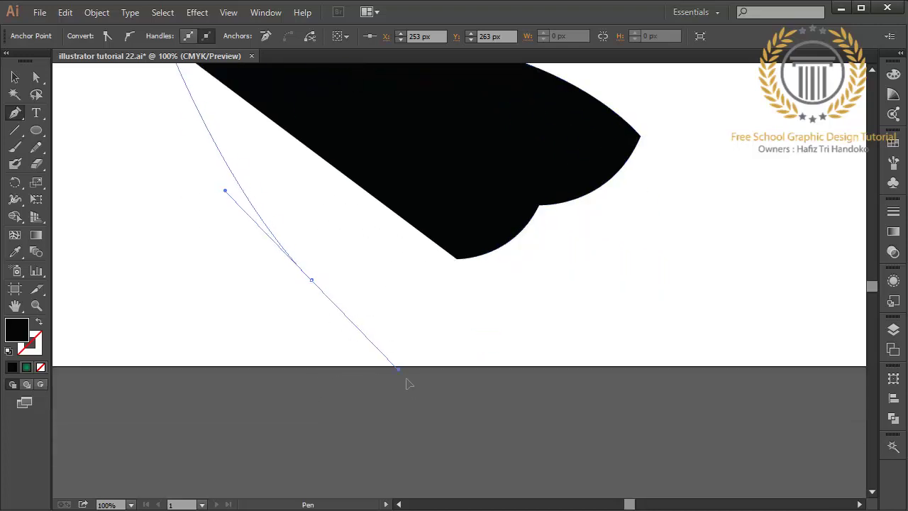
pyautogui.scroll(7, 450, 413)
pyautogui.hscroll(1, 451, 412)
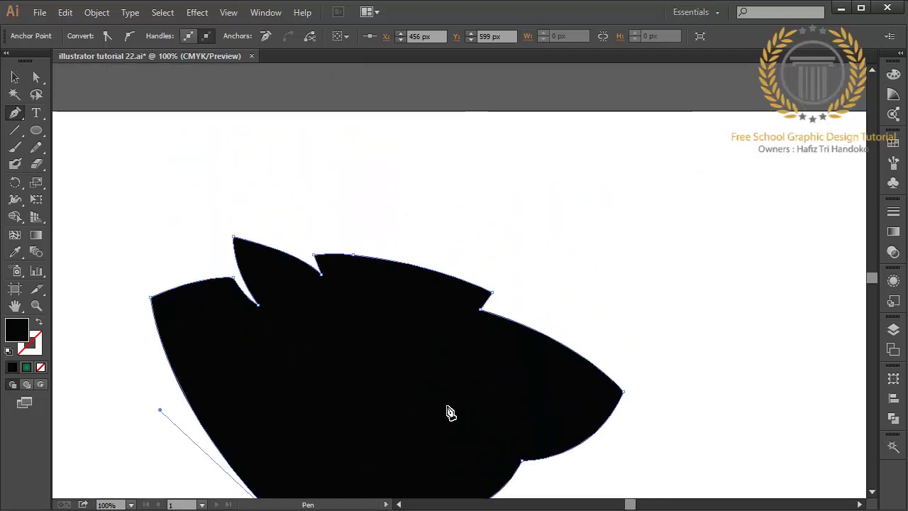
pyautogui.scroll(-3, 451, 412)
pyautogui.click(294, 448)
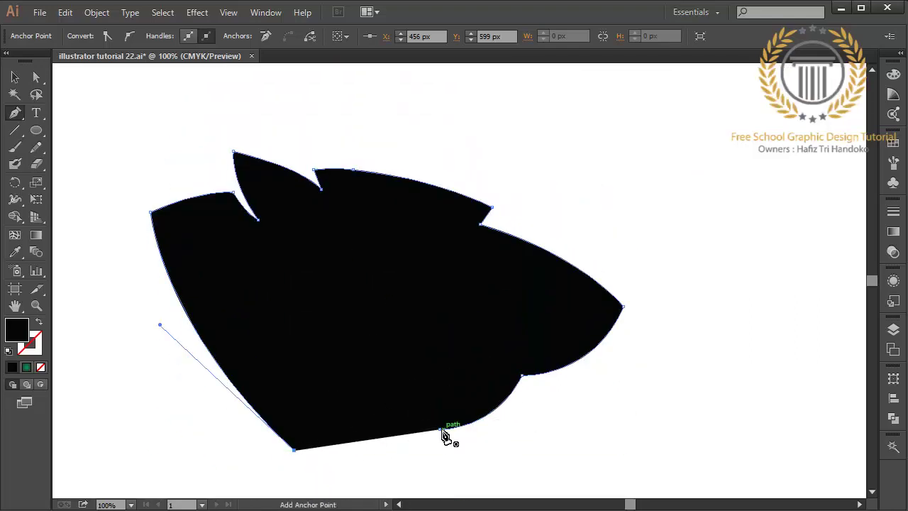
pyautogui.moveTo(370, 389); pyautogui.dragTo(423, 391)
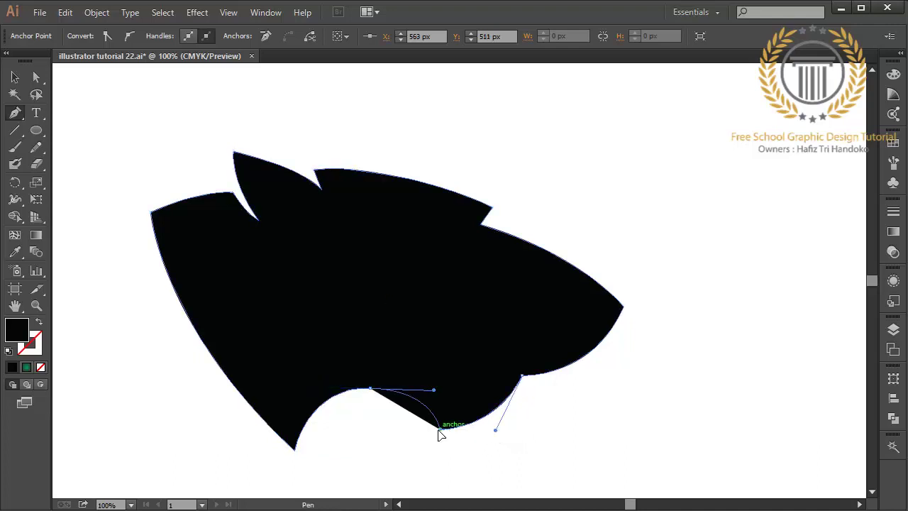
pyautogui.click(440, 429)
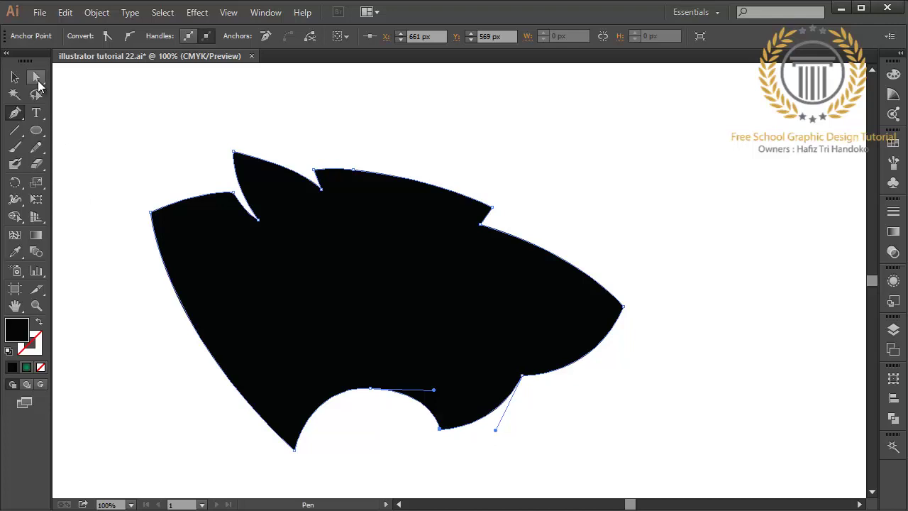
# - Reshape the bite curve with Direct Selection and deselect the head
pyautogui.click(36, 77)
pyautogui.moveTo(435, 391); pyautogui.dragTo(434, 388)
pyautogui.click(398, 439)
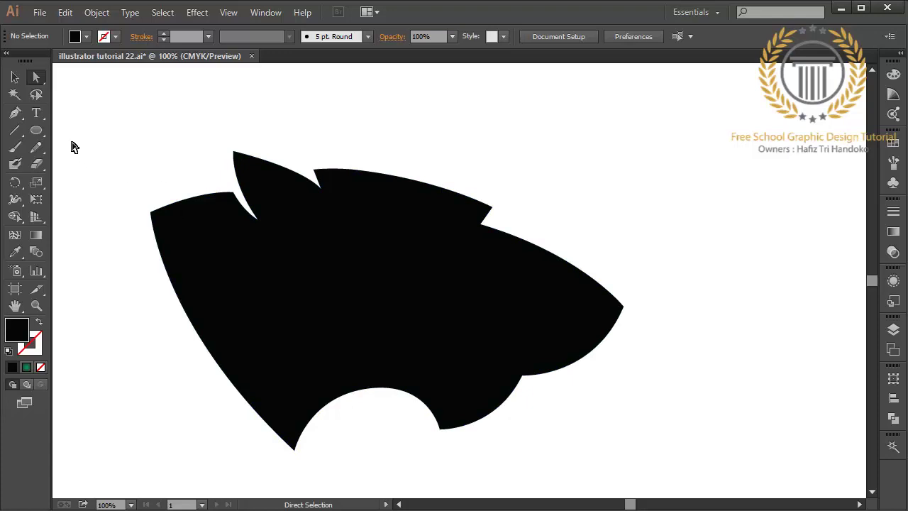
# - Set the fill colour to white and place a new path's first point inside the upper-left edge
pyautogui.click(15, 112)
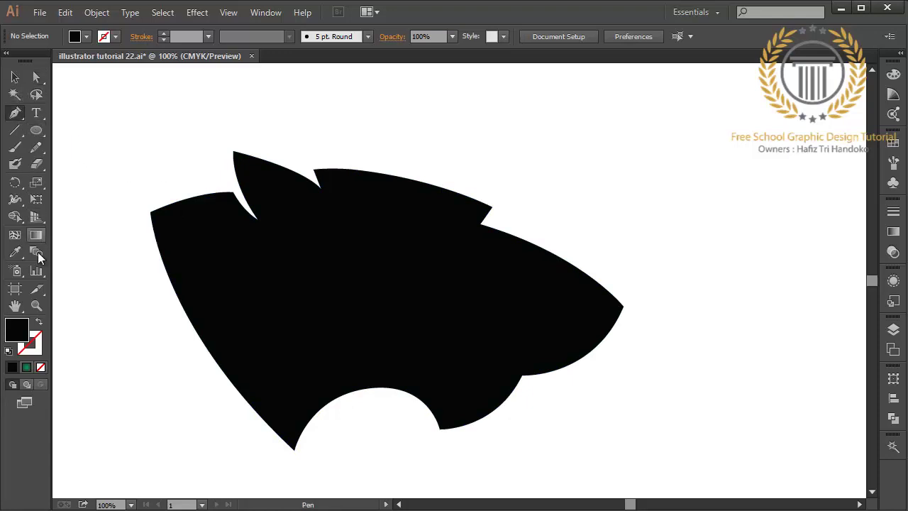
pyautogui.doubleClick(17, 329)
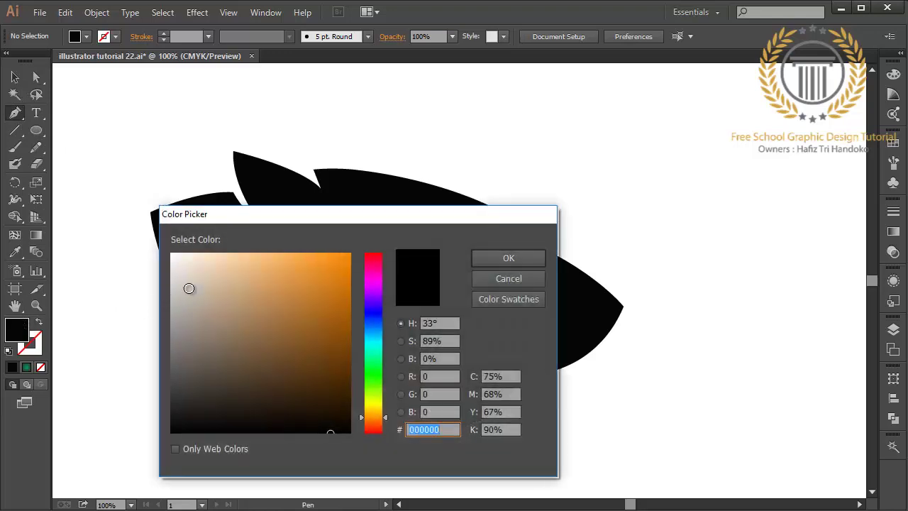
pyautogui.moveTo(189, 288); pyautogui.dragTo(172, 249)
pyautogui.click(509, 258)
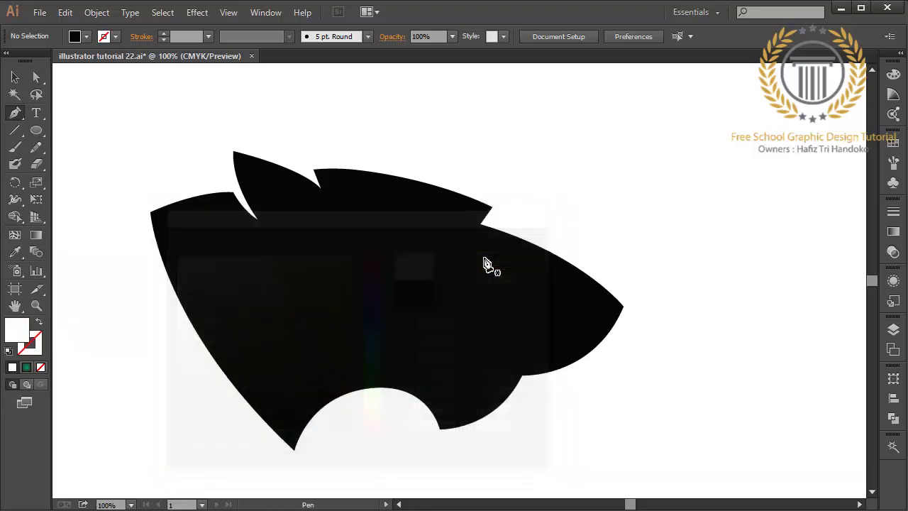
pyautogui.click(164, 221)
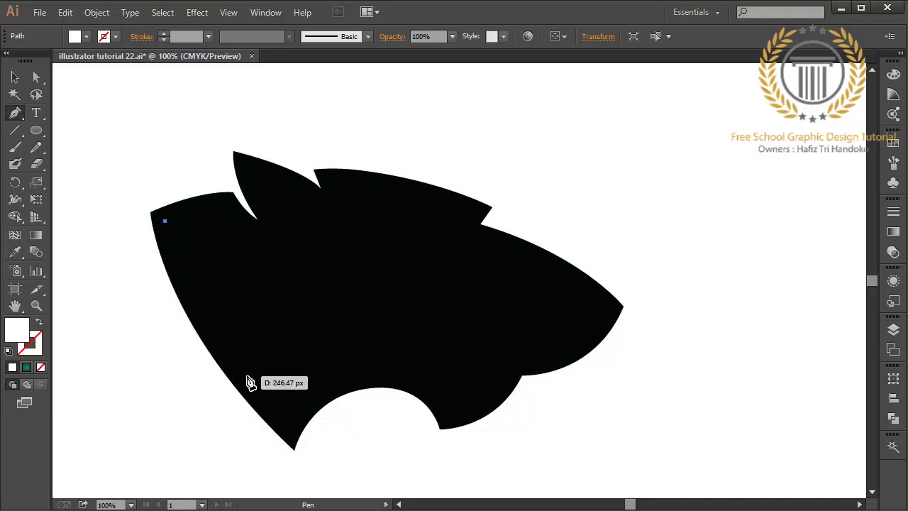
# - Trace the white inner shape down the left edge, back up, and across toward the face
pyautogui.moveTo(247, 376); pyautogui.dragTo(315, 448)
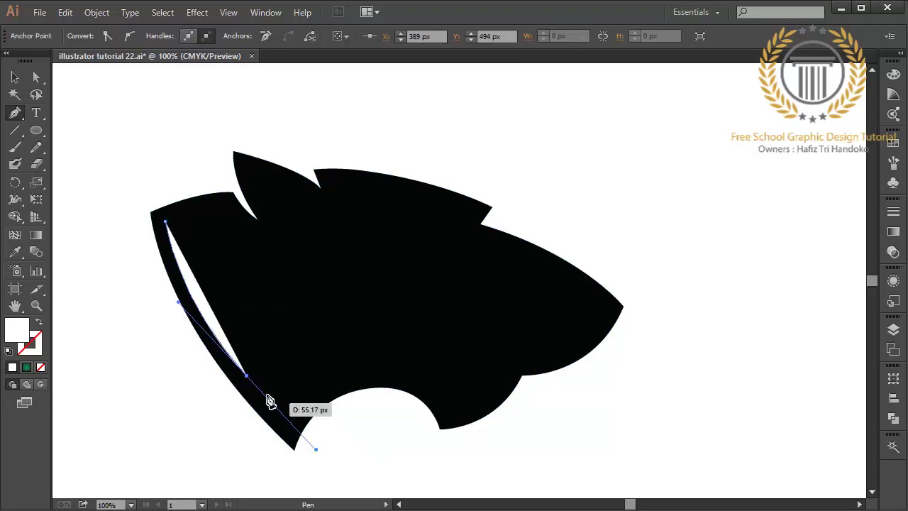
pyautogui.click(248, 376)
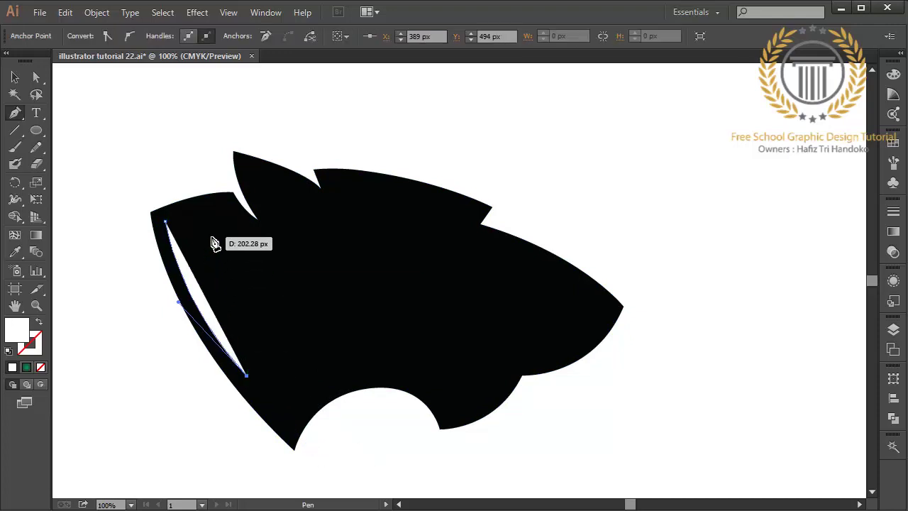
pyautogui.moveTo(211, 236); pyautogui.dragTo(219, 174)
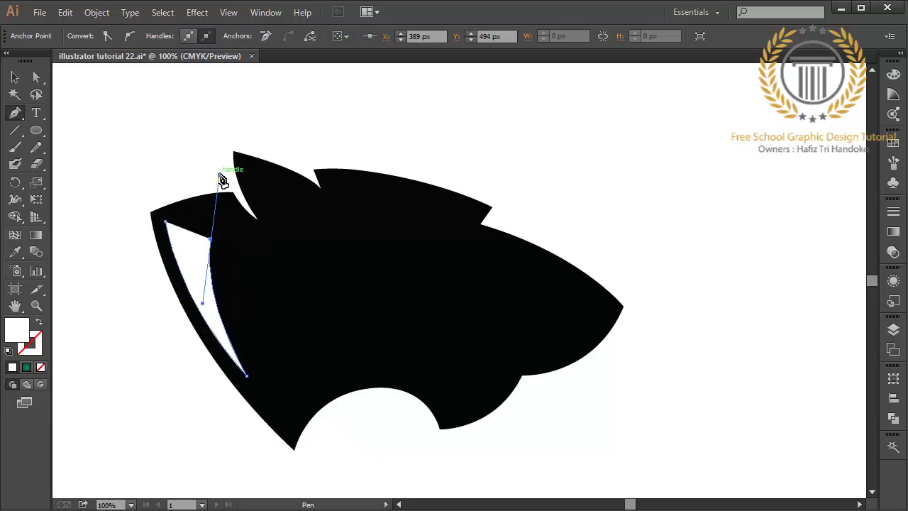
pyautogui.moveTo(374, 278); pyautogui.dragTo(318, 278)
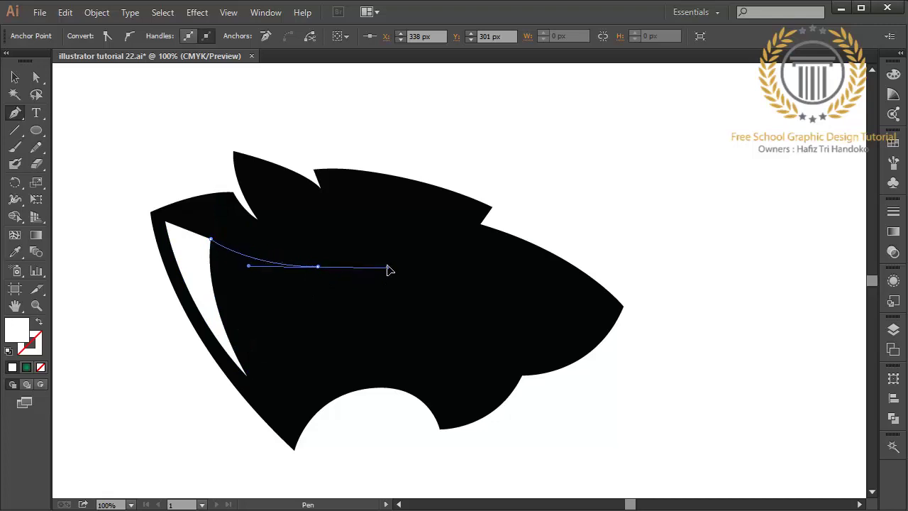
pyautogui.moveTo(376, 280); pyautogui.dragTo(389, 263)
pyautogui.click(319, 268)
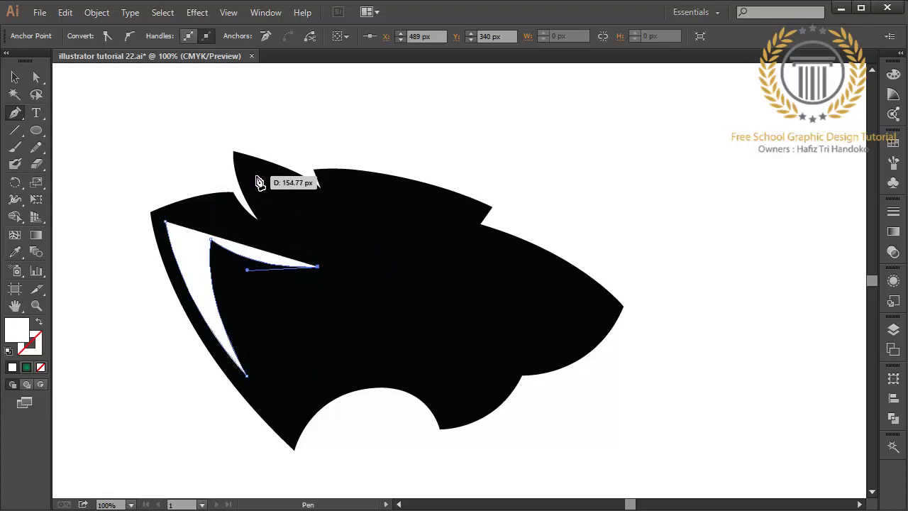
# - Curve the white shape past the fang tip and ear notch, close it, and refine the notch curves
pyautogui.moveTo(257, 176); pyautogui.dragTo(245, 128)
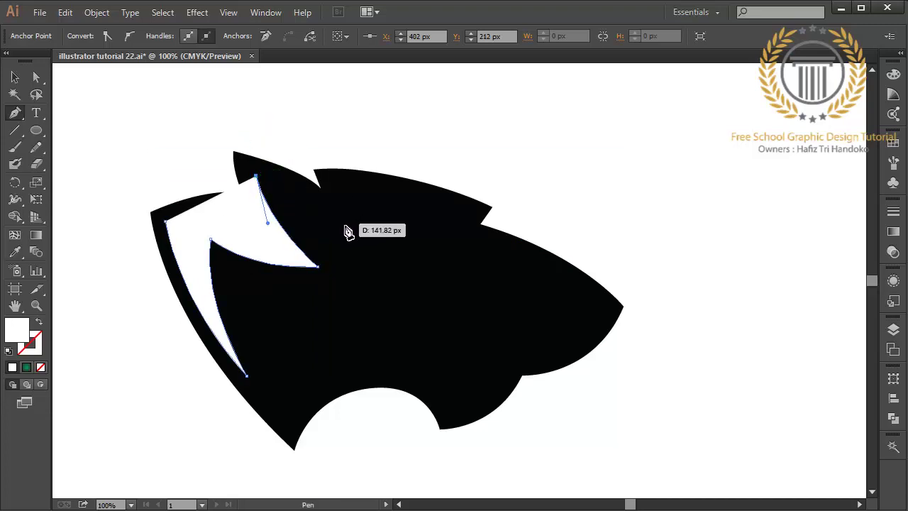
pyautogui.moveTo(347, 234); pyautogui.dragTo(376, 273)
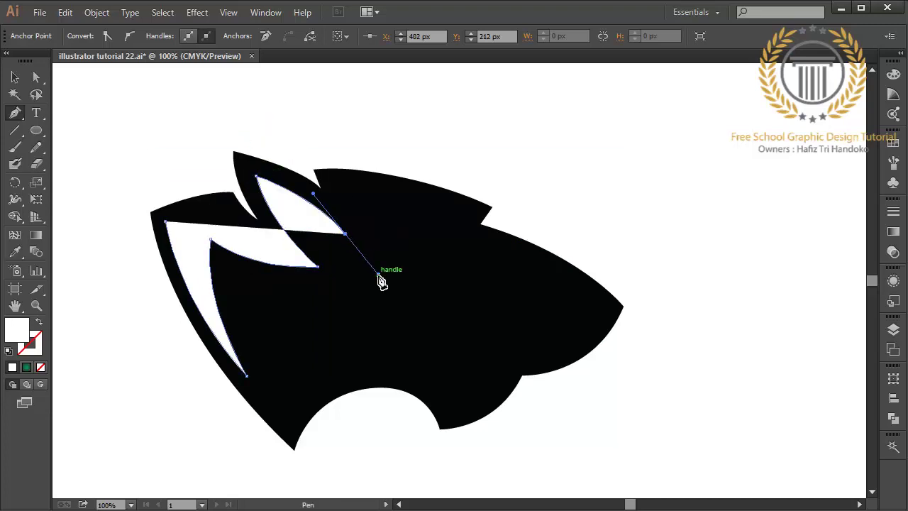
pyautogui.click(348, 234)
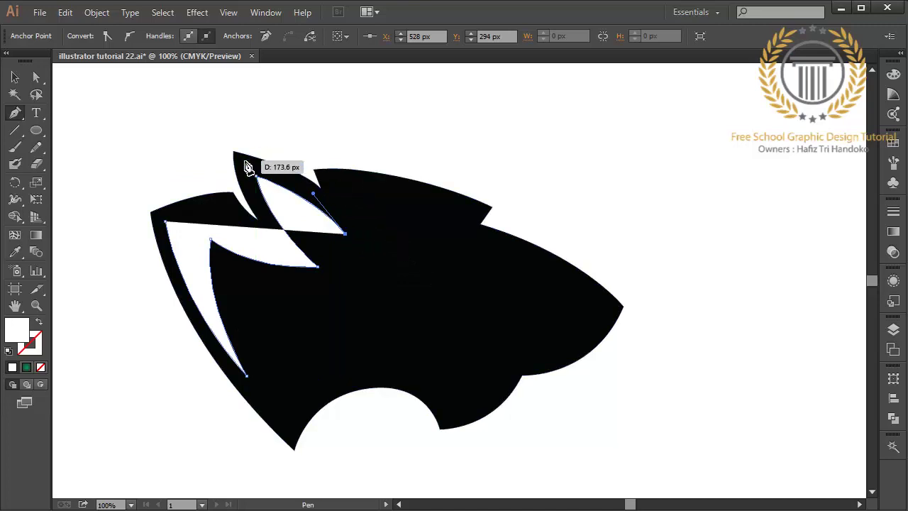
pyautogui.moveTo(244, 163); pyautogui.dragTo(172, 143)
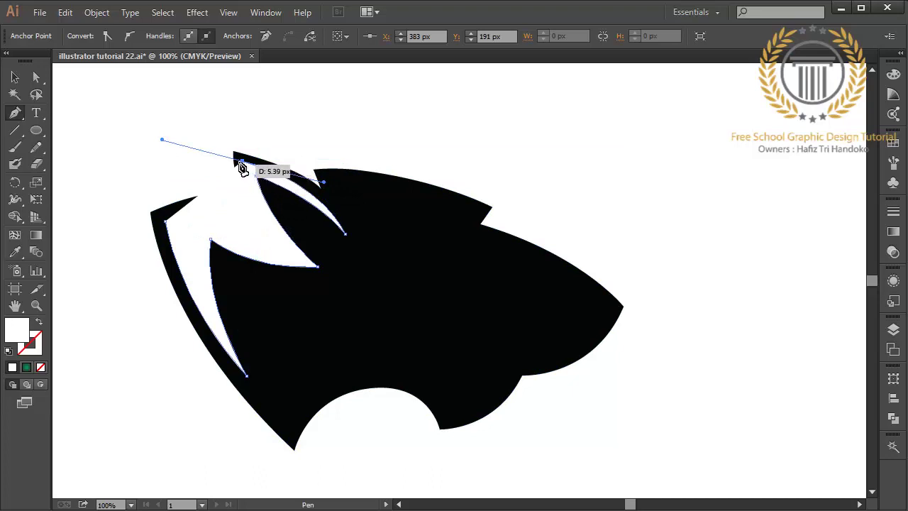
pyautogui.moveTo(244, 164)
pyautogui.mouseDown()
pyautogui.moveTo(293, 258)
pyautogui.moveTo(339, 300)
pyautogui.moveTo(336, 293)
pyautogui.mouseUp()
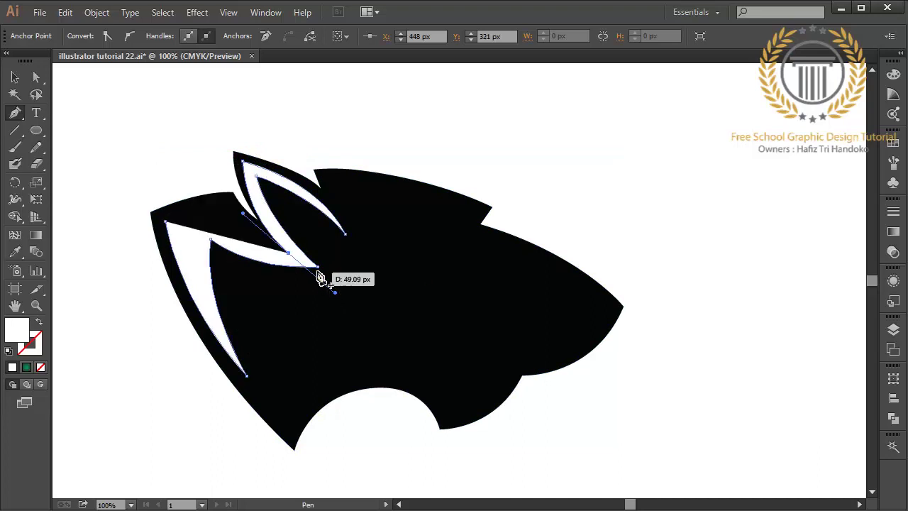
pyautogui.moveTo(291, 260); pyautogui.dragTo(221, 202)
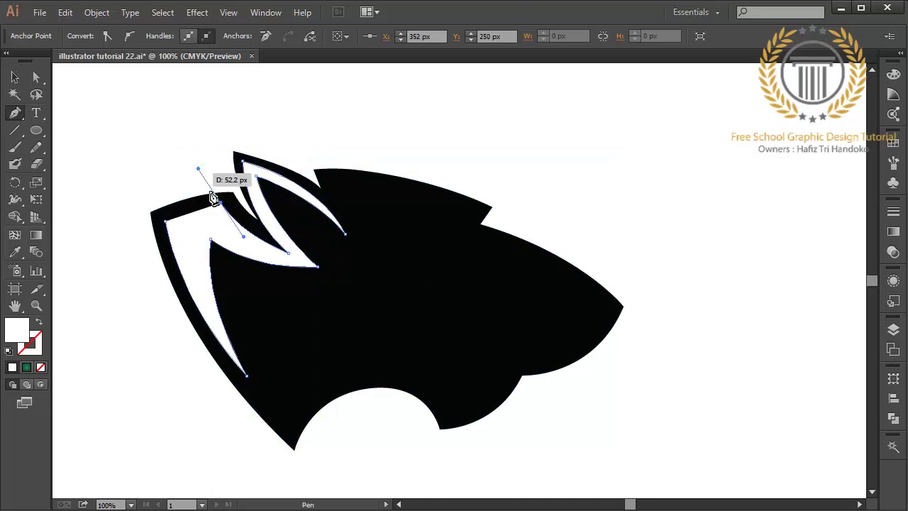
pyautogui.moveTo(199, 171)
pyautogui.mouseDown()
pyautogui.moveTo(229, 208)
pyautogui.moveTo(166, 224)
pyautogui.mouseUp()
pyautogui.hotkey('ctrl', 'z')
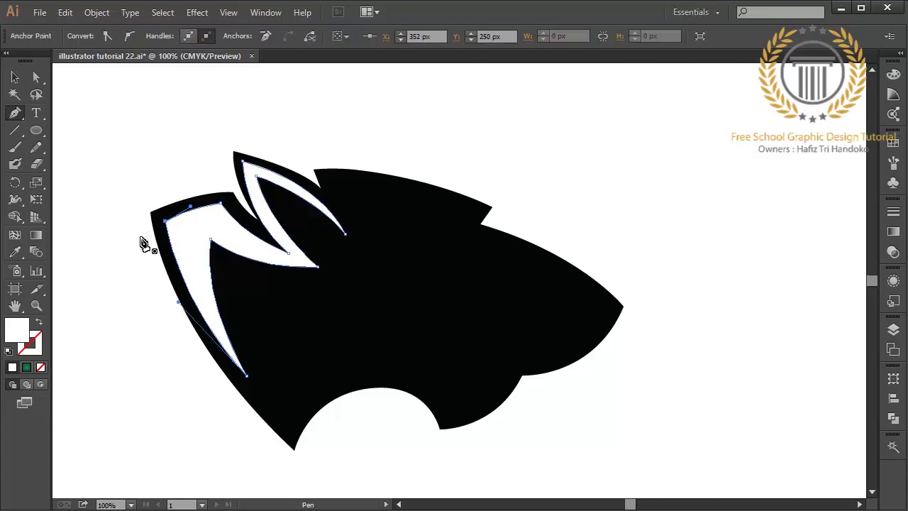
# - Move the outer outline point up-left and adjust the ear spike's tip
pyautogui.click(259, 223)
pyautogui.click(260, 224)
pyautogui.moveTo(260, 225); pyautogui.dragTo(244, 210)
pyautogui.moveTo(220, 175)
pyautogui.mouseDown()
pyautogui.moveTo(230, 175)
pyautogui.moveTo(231, 144)
pyautogui.mouseUp()
pyautogui.click(233, 154)
pyautogui.click(184, 157)
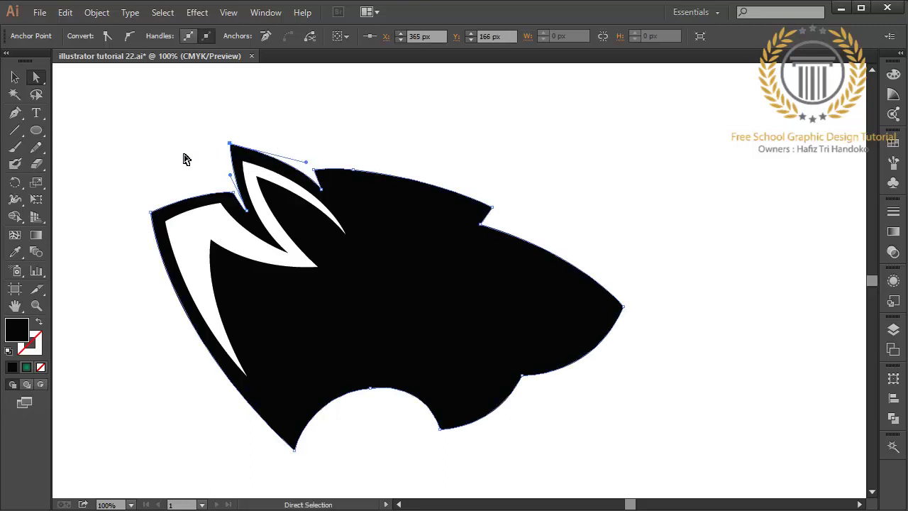
# - Pull the ear-notch point up-left, nudge it slightly, and deselect
pyautogui.click(235, 194)
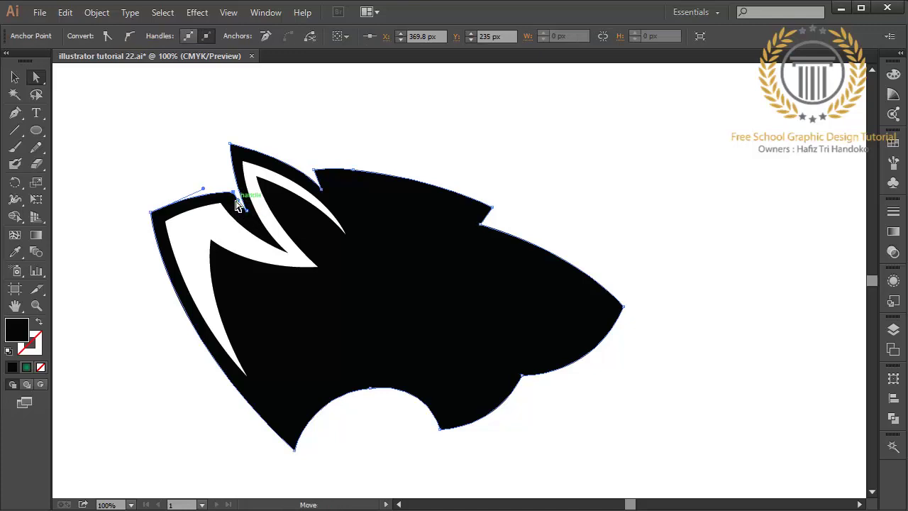
pyautogui.click(232, 194)
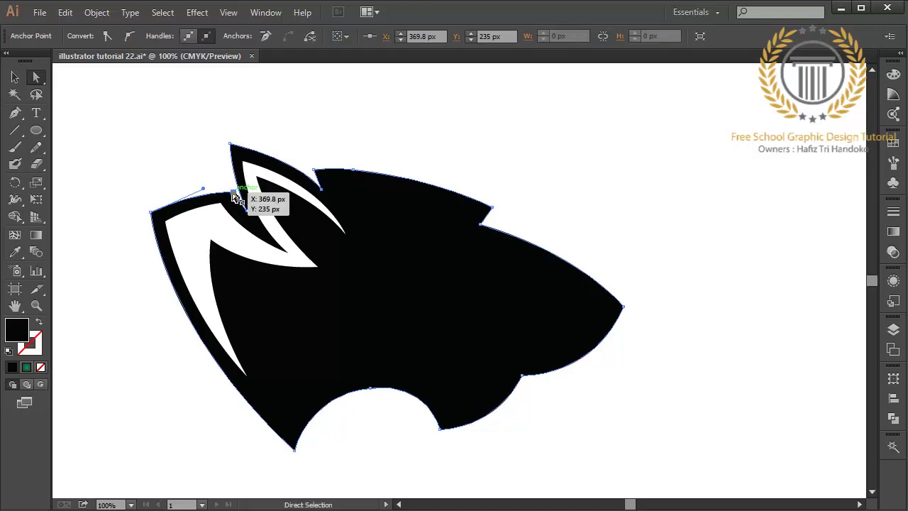
pyautogui.moveTo(234, 194); pyautogui.dragTo(225, 190)
pyautogui.click(194, 144)
pyautogui.click(249, 214)
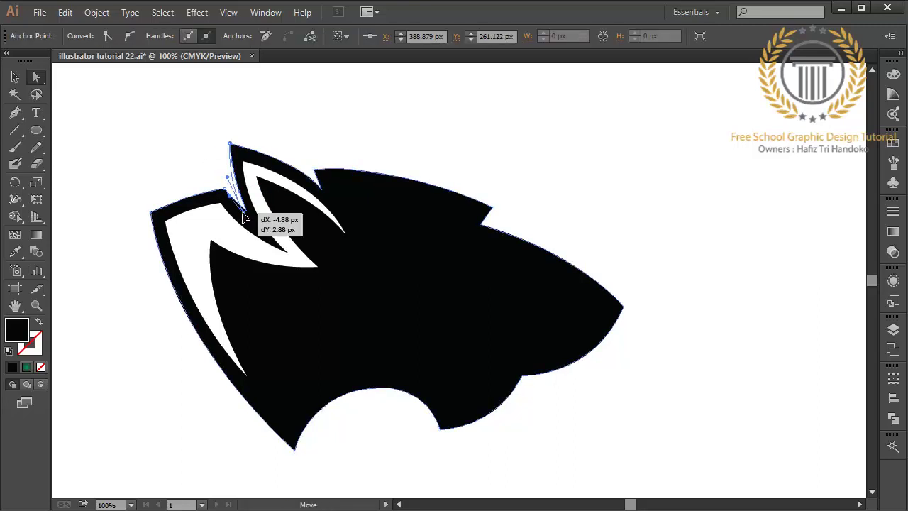
pyautogui.moveTo(244, 218); pyautogui.dragTo(239, 220)
pyautogui.click(177, 158)
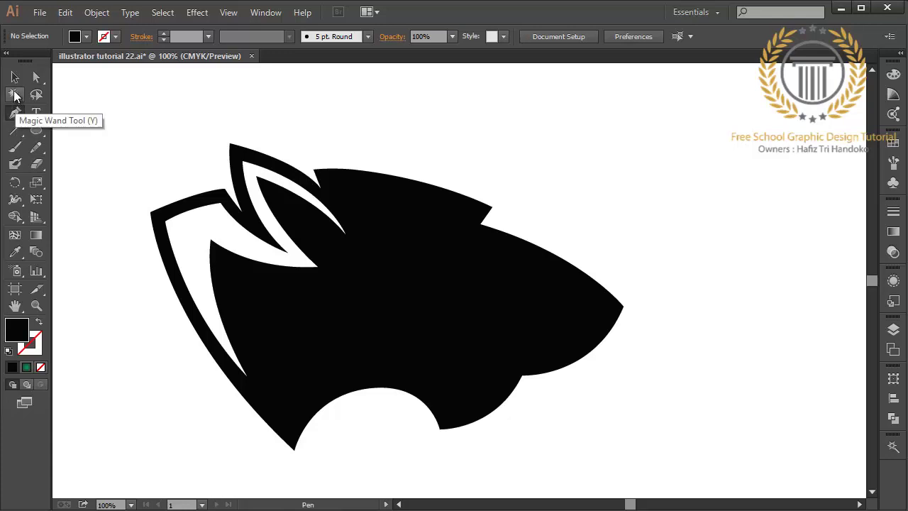
# - Take white as the fill and start a new shape at the forehead
pyautogui.click(14, 76)
pyautogui.click(239, 254)
pyautogui.click(110, 147)
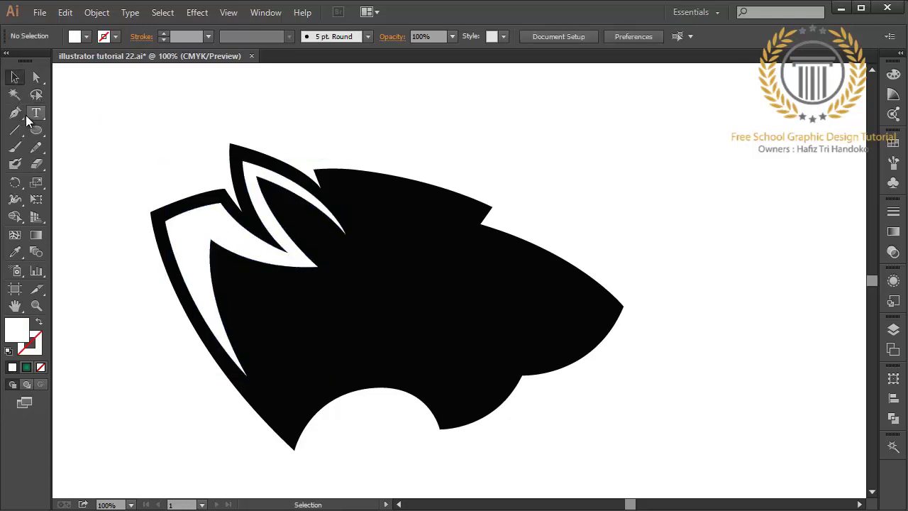
pyautogui.click(16, 113)
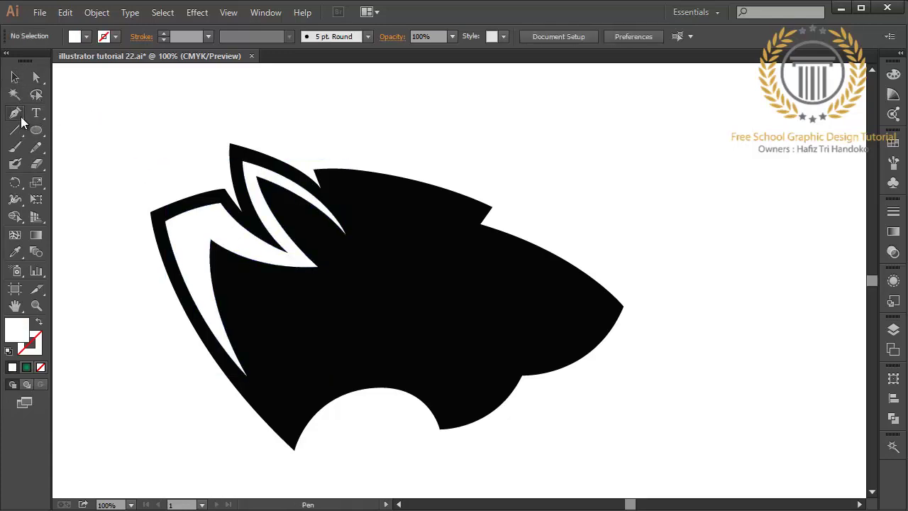
pyautogui.click(332, 181)
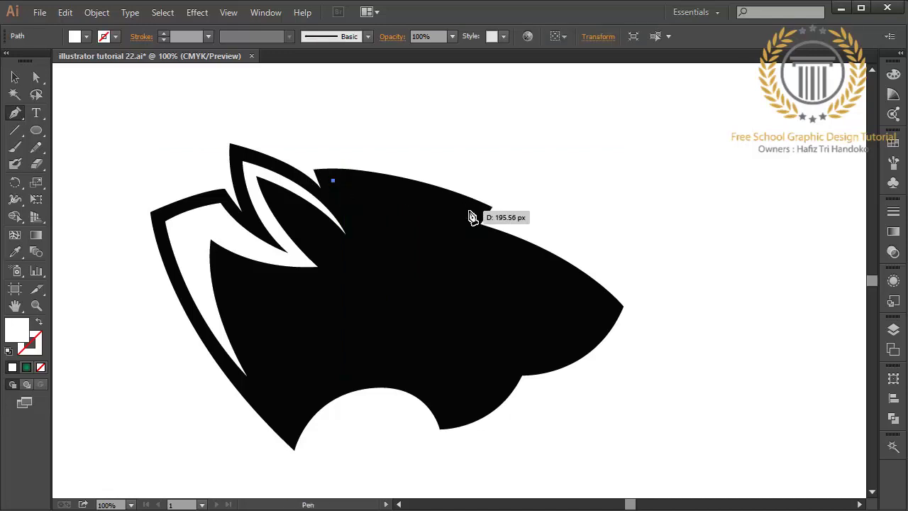
# - Trace along the top of the head, into the notch, and down to the snout tip
pyautogui.moveTo(471, 211); pyautogui.dragTo(544, 242)
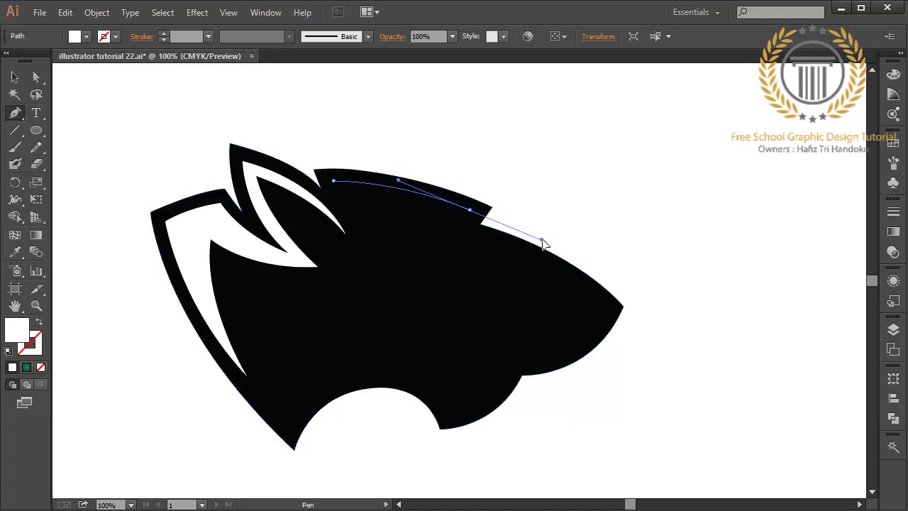
pyautogui.click(470, 211)
pyautogui.click(456, 231)
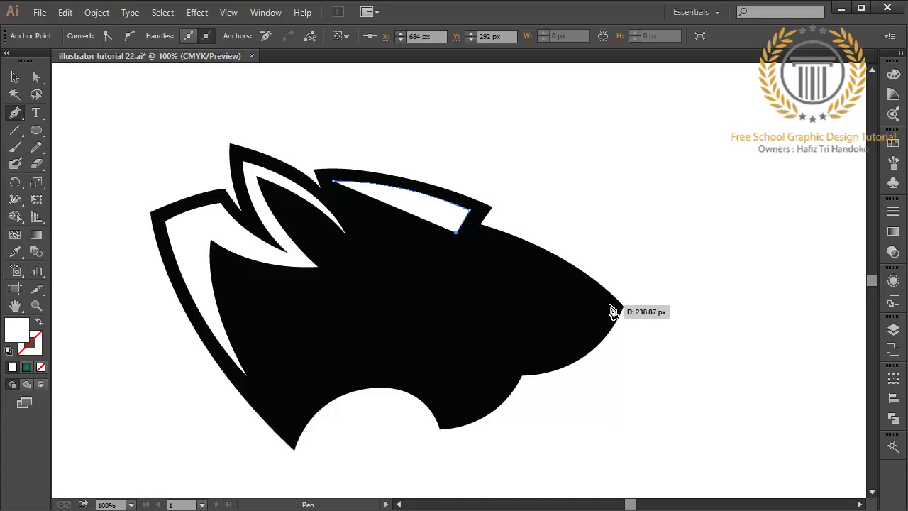
pyautogui.moveTo(611, 307); pyautogui.dragTo(684, 369)
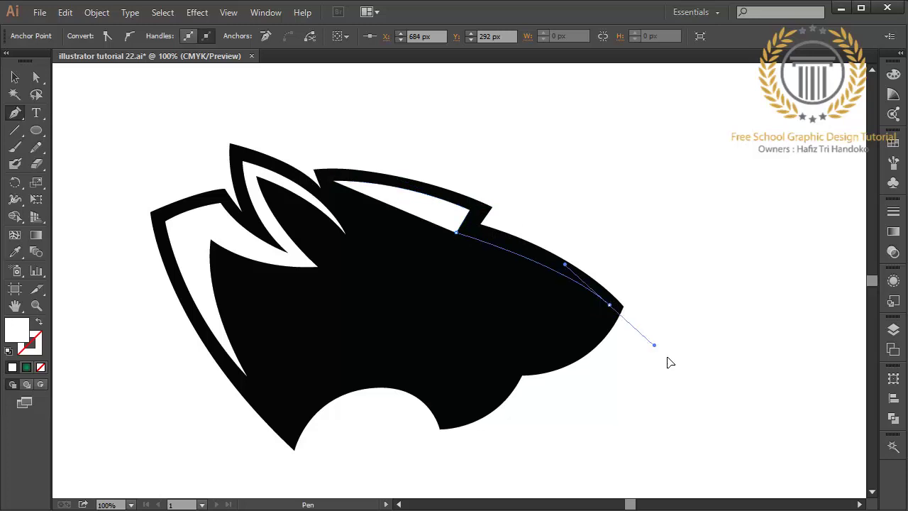
pyautogui.keyDown('ctrl'); pyautogui.click(574, 307); pyautogui.keyUp('ctrl')
pyautogui.keyDown('ctrl'); pyautogui.click(560, 305); pyautogui.keyUp('ctrl')
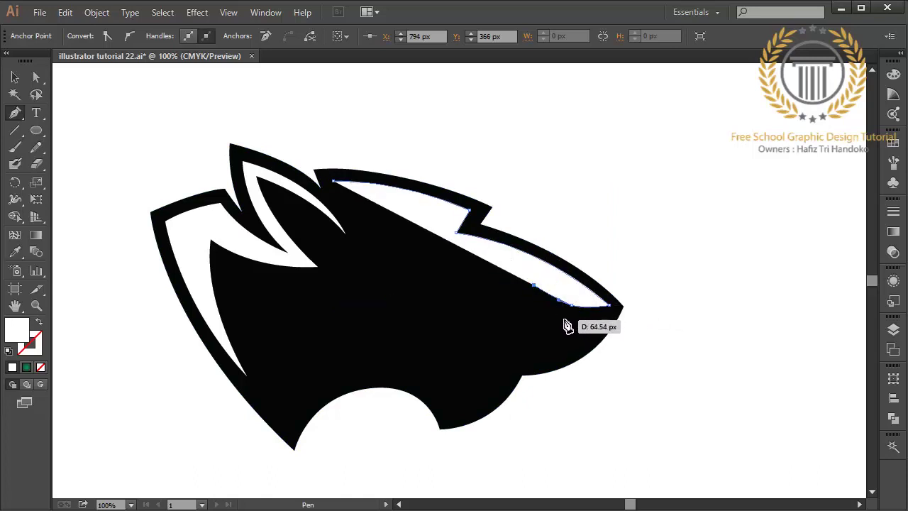
pyautogui.click(566, 319)
pyautogui.click(594, 328)
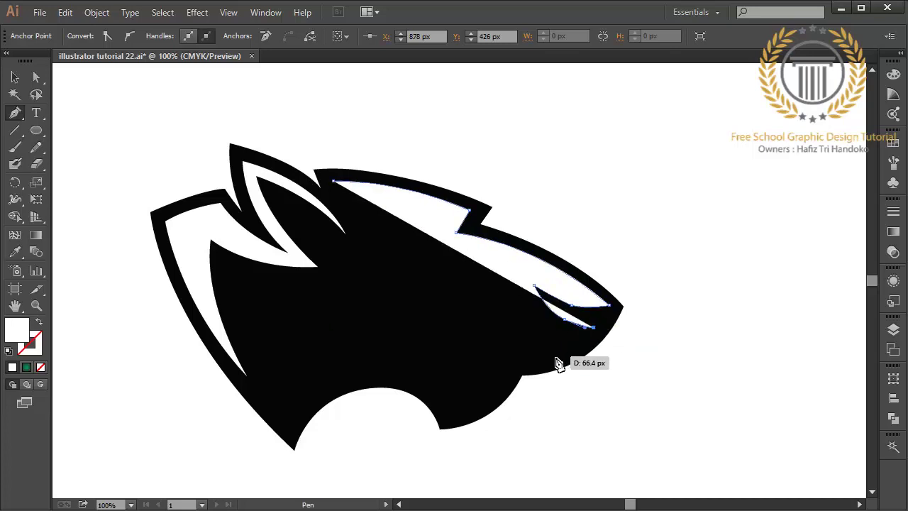
# - Run the edge under the snout, around the jaw and back across the cheek to close the face shape
pyautogui.moveTo(507, 360); pyautogui.dragTo(445, 349)
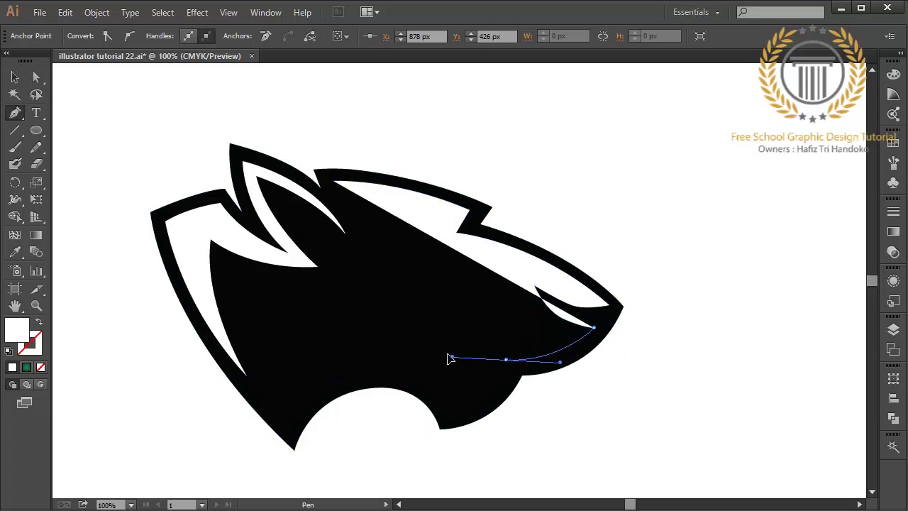
pyautogui.click(507, 361)
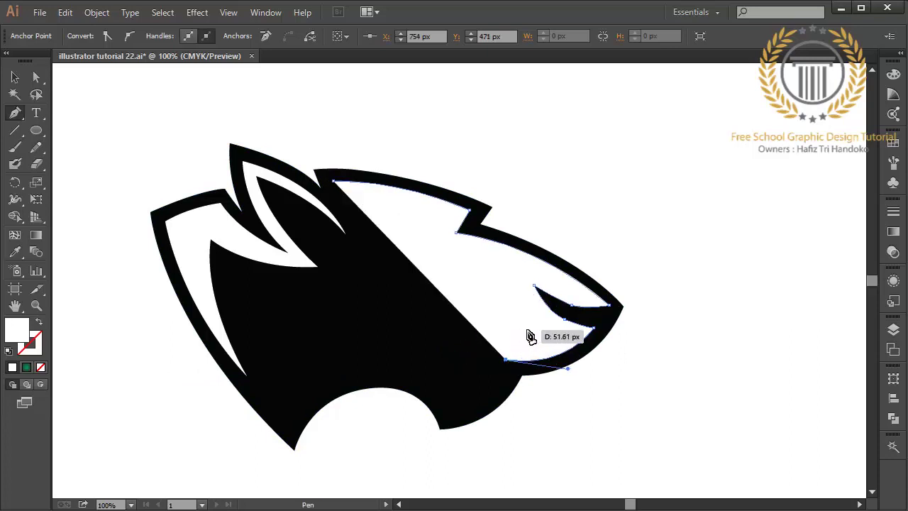
pyautogui.moveTo(527, 330); pyautogui.dragTo(520, 309)
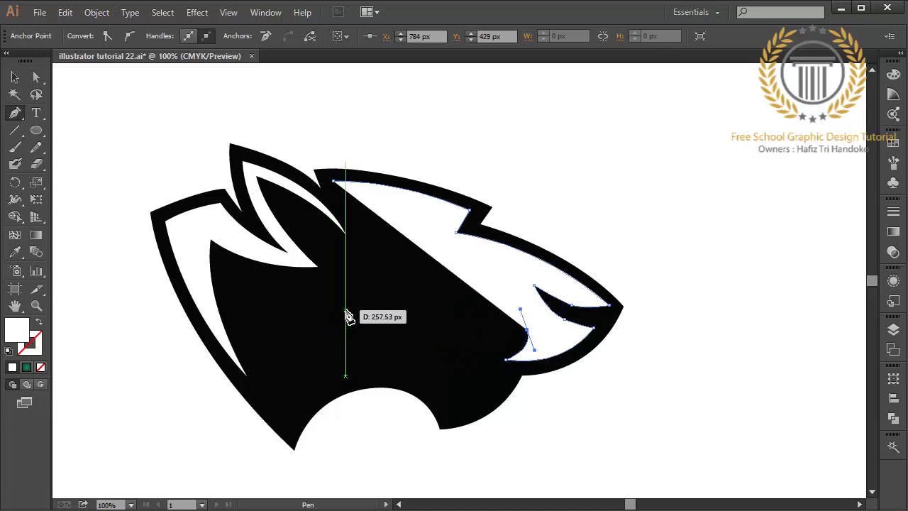
pyautogui.moveTo(345, 310); pyautogui.dragTo(279, 374)
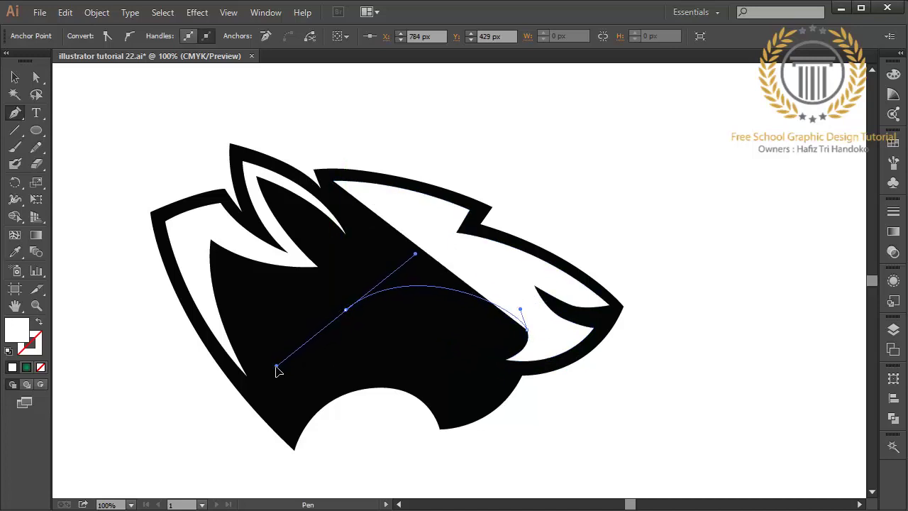
pyautogui.click(346, 311)
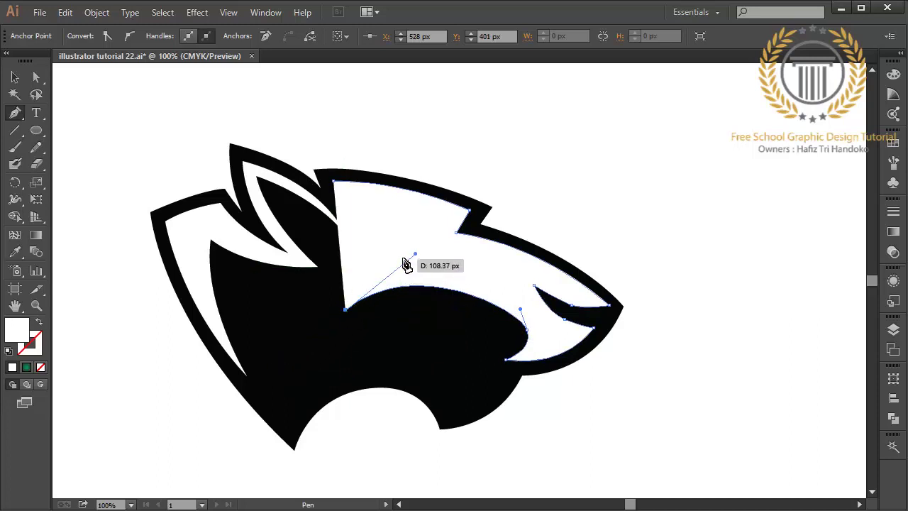
pyautogui.moveTo(410, 273); pyautogui.dragTo(445, 236)
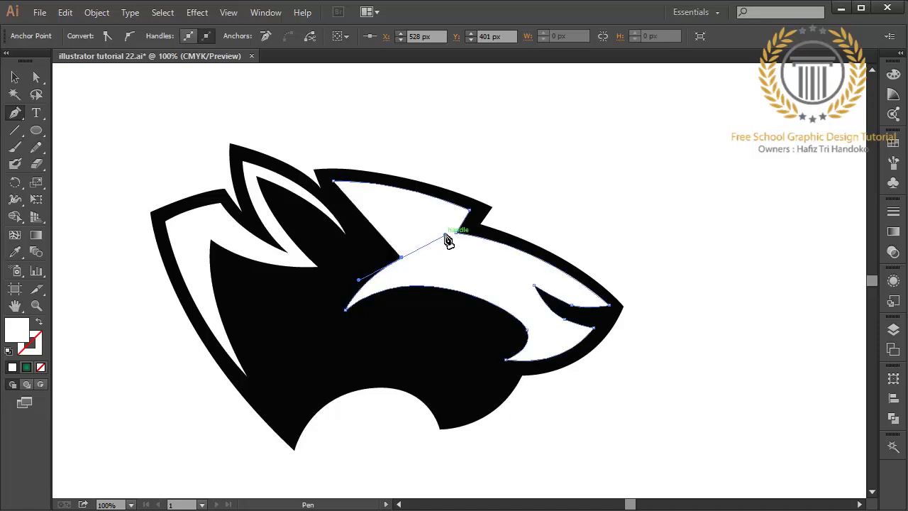
pyautogui.click(403, 260)
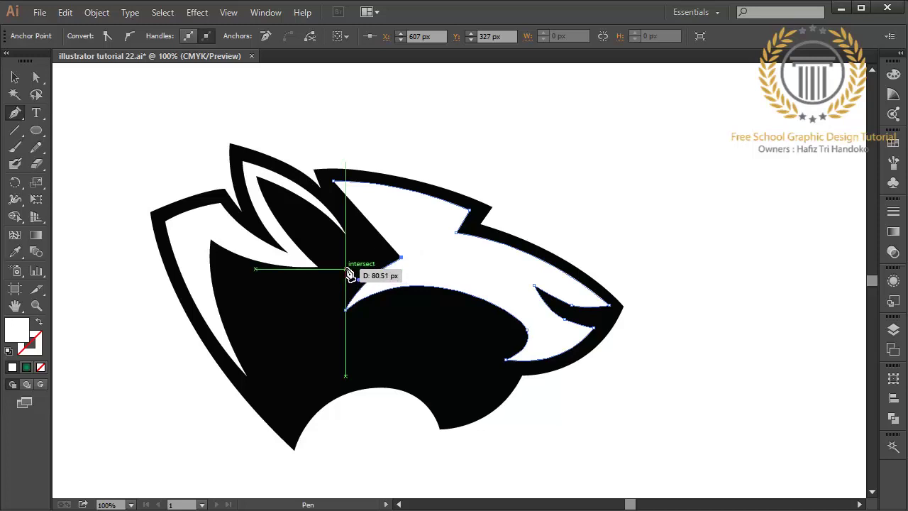
pyautogui.click(320, 276)
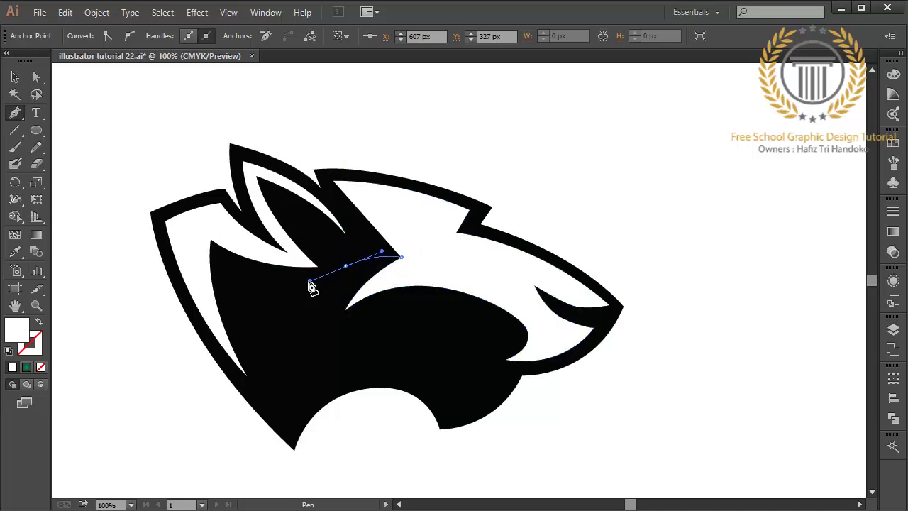
pyautogui.click(346, 267)
# - Start another white path at the brow, curving up to the ear notch
pyautogui.click(346, 267)
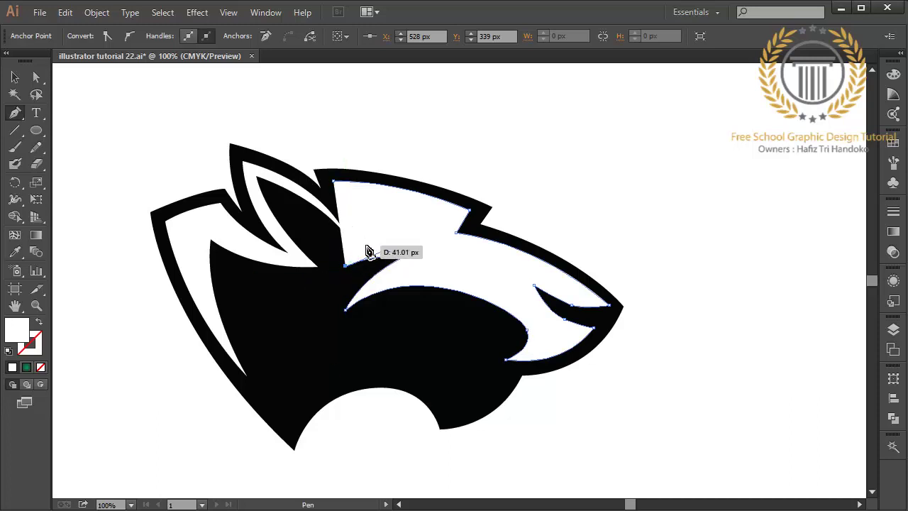
pyautogui.moveTo(370, 242); pyautogui.dragTo(384, 242)
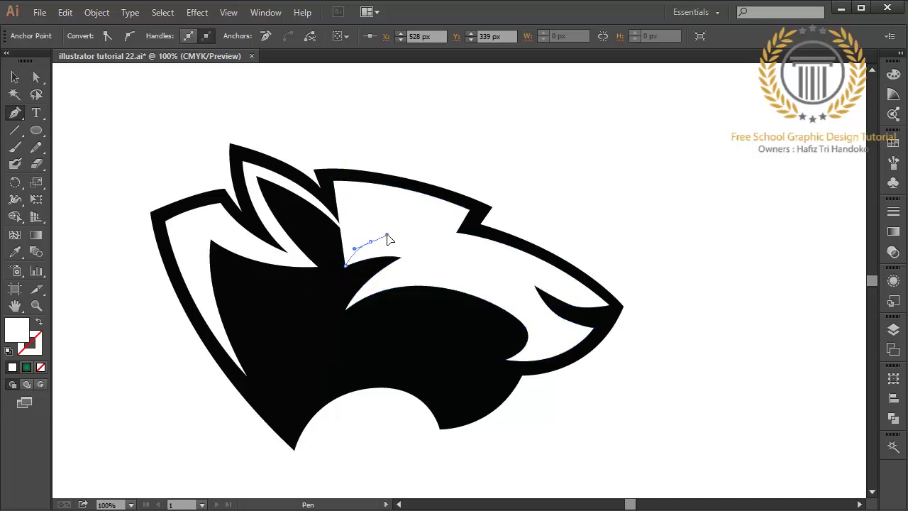
pyautogui.click(370, 241)
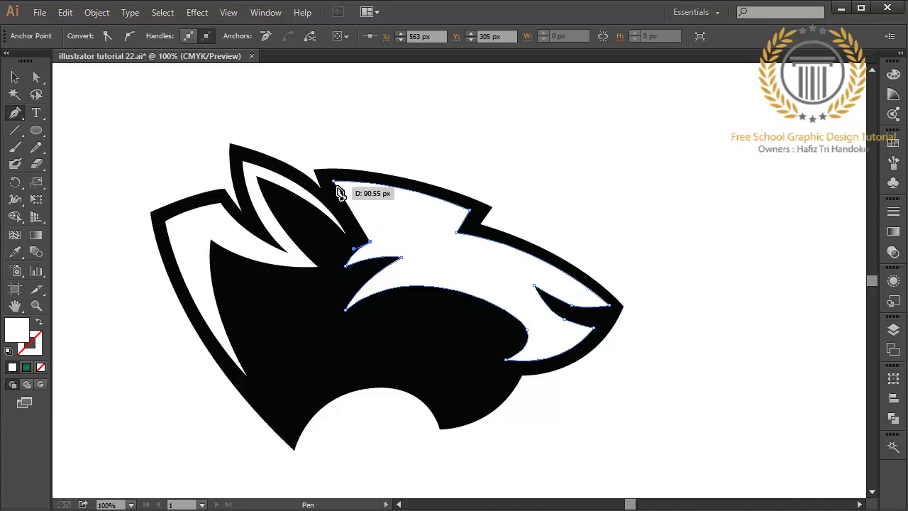
pyautogui.moveTo(334, 181); pyautogui.dragTo(315, 168)
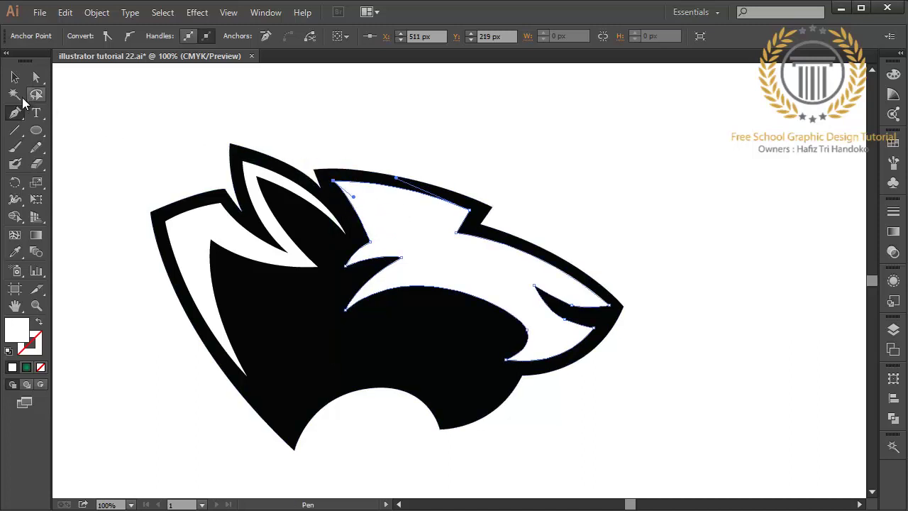
# - Trace the lower-face path along the jaw, past the mouth corner and chin, to the lower-left jaw
pyautogui.click(380, 309)
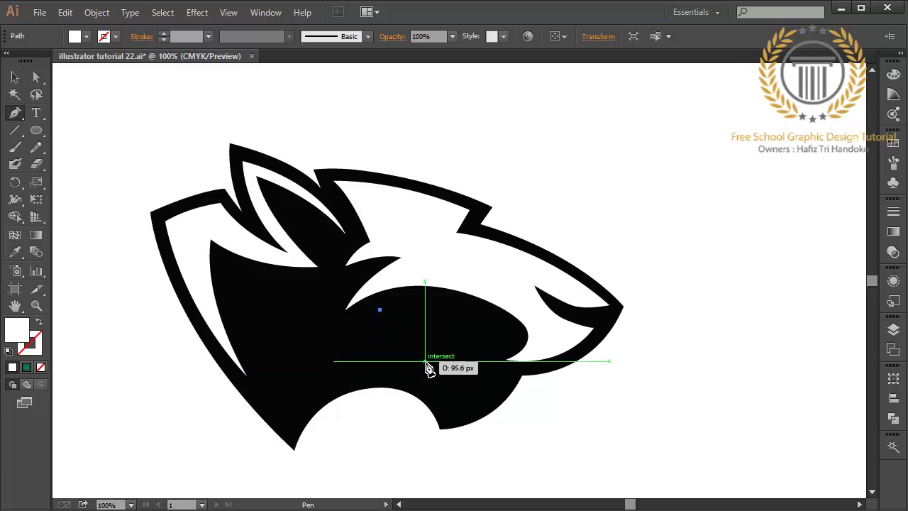
pyautogui.moveTo(425, 361); pyautogui.dragTo(498, 379)
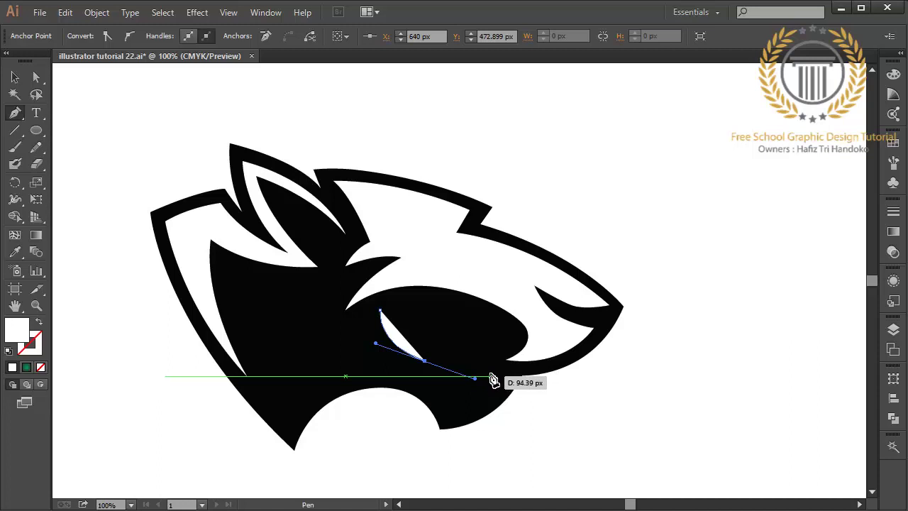
pyautogui.click(491, 376)
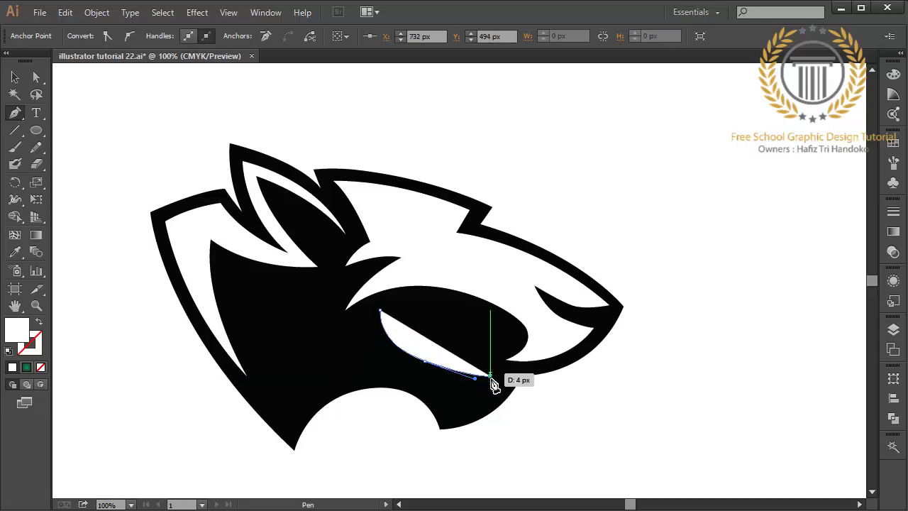
pyautogui.click(457, 412)
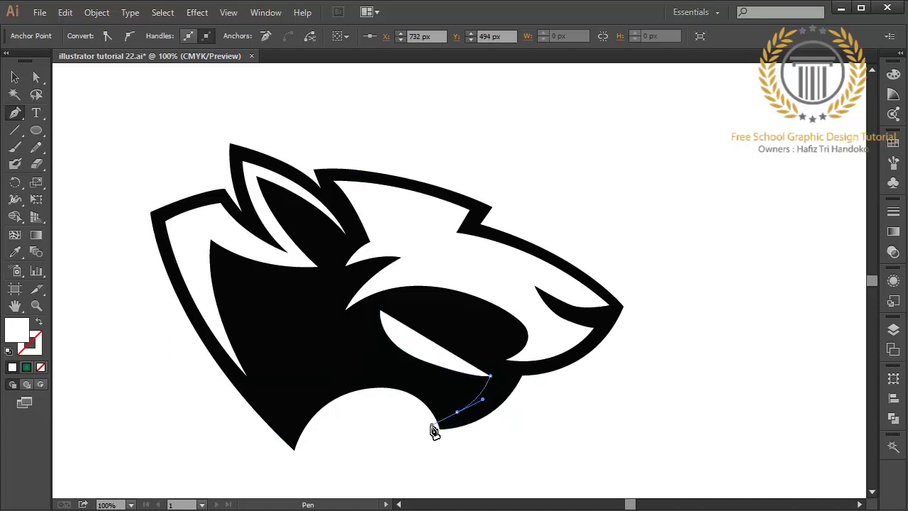
pyautogui.moveTo(432, 427); pyautogui.dragTo(432, 425)
pyautogui.click(458, 413)
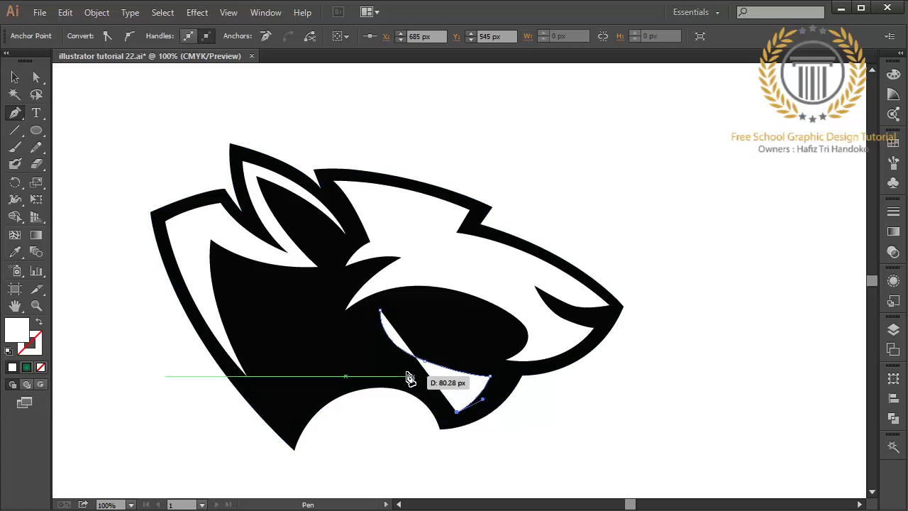
pyautogui.click(304, 383)
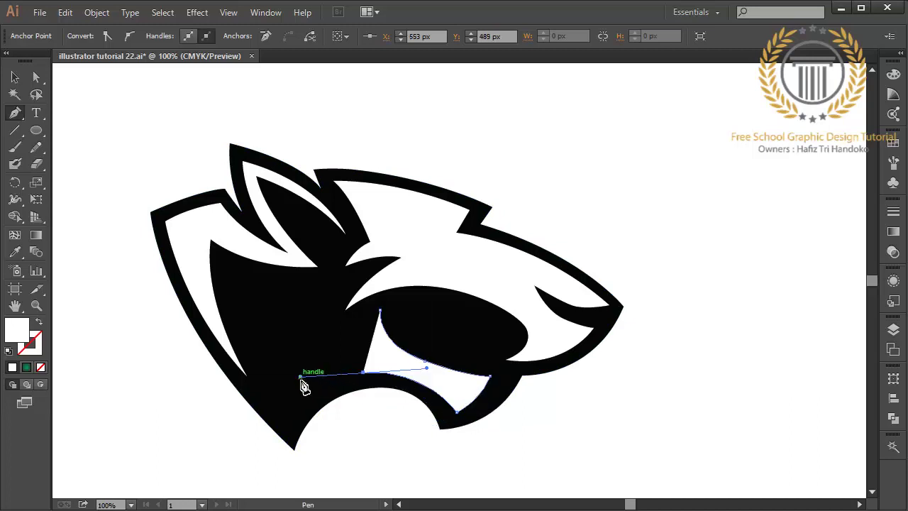
pyautogui.click(300, 377)
pyautogui.click(289, 423)
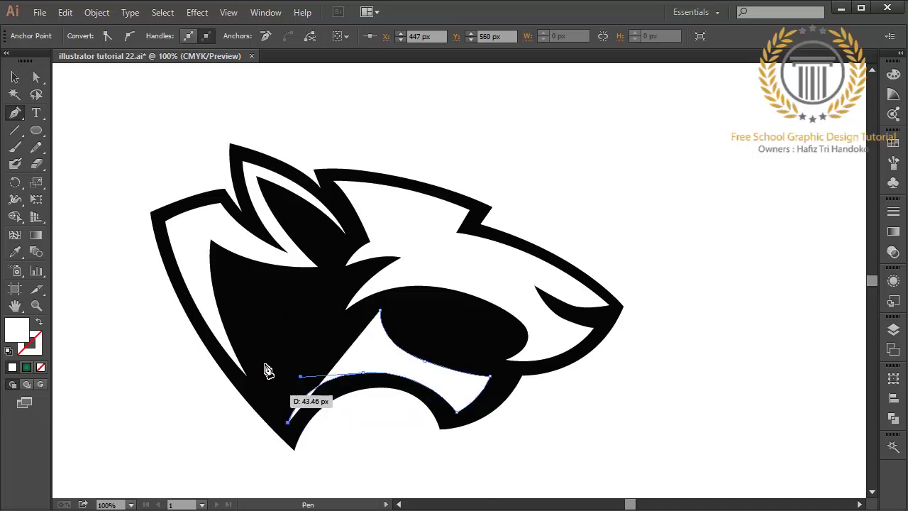
# - Continue the path up the left cheek and along the eye mask's underside with a cheek notch
pyautogui.moveTo(234, 284); pyautogui.dragTo(233, 221)
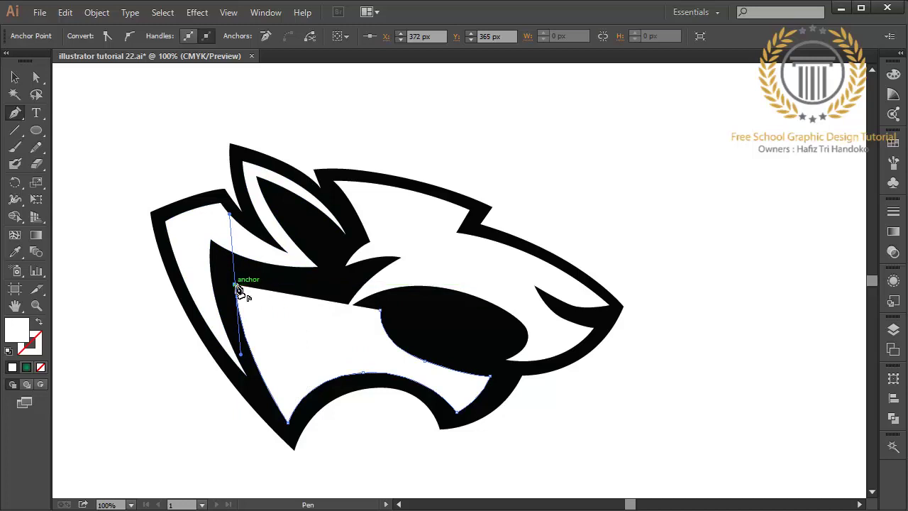
pyautogui.click(235, 285)
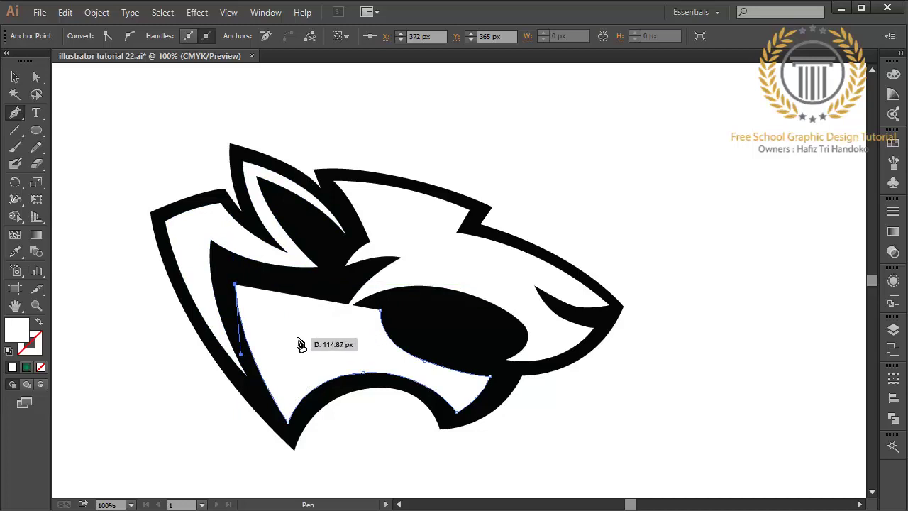
pyautogui.moveTo(334, 353); pyautogui.dragTo(407, 368)
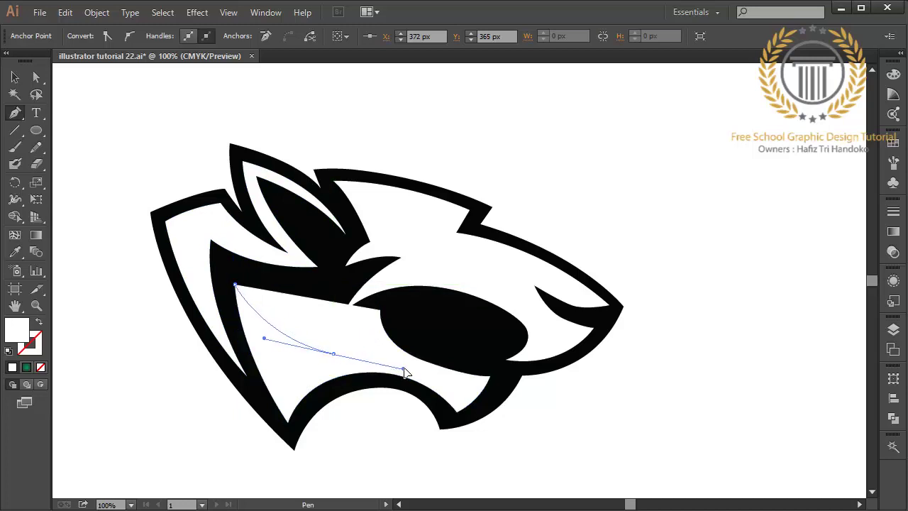
pyautogui.click(334, 354)
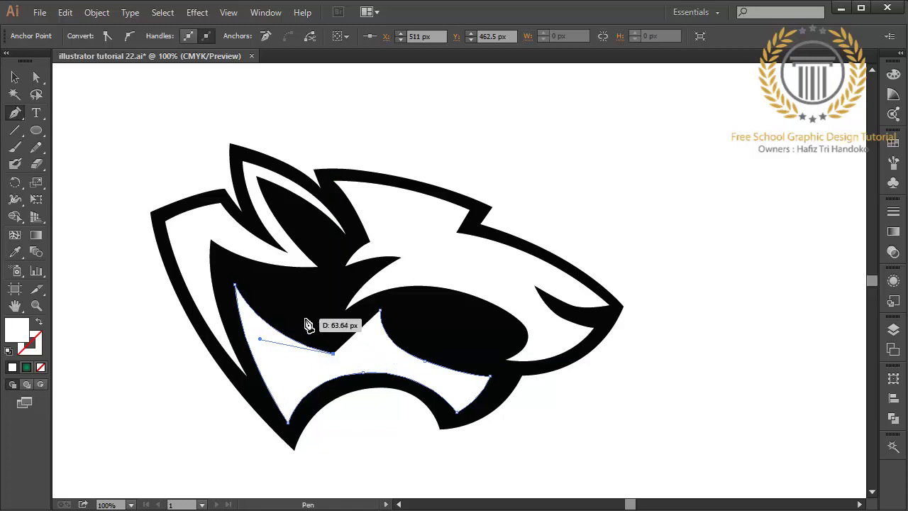
pyautogui.moveTo(309, 330); pyautogui.dragTo(300, 317)
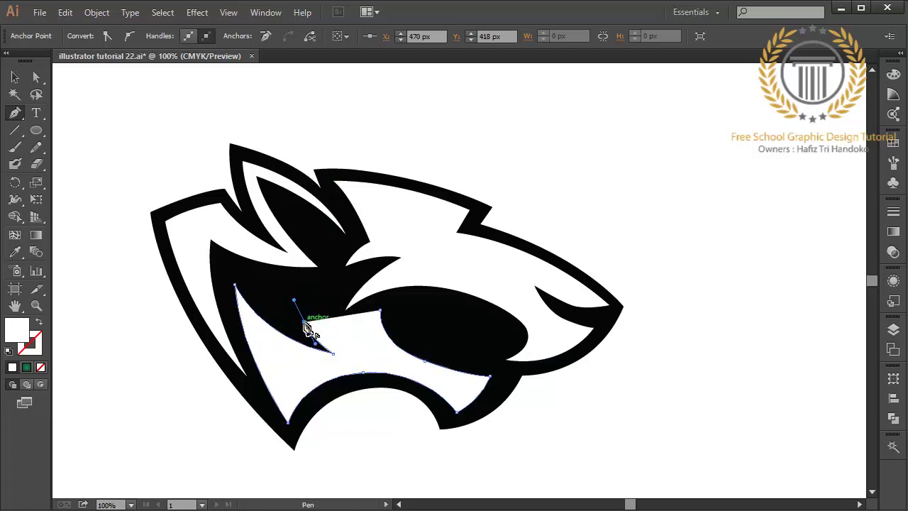
pyautogui.click(304, 323)
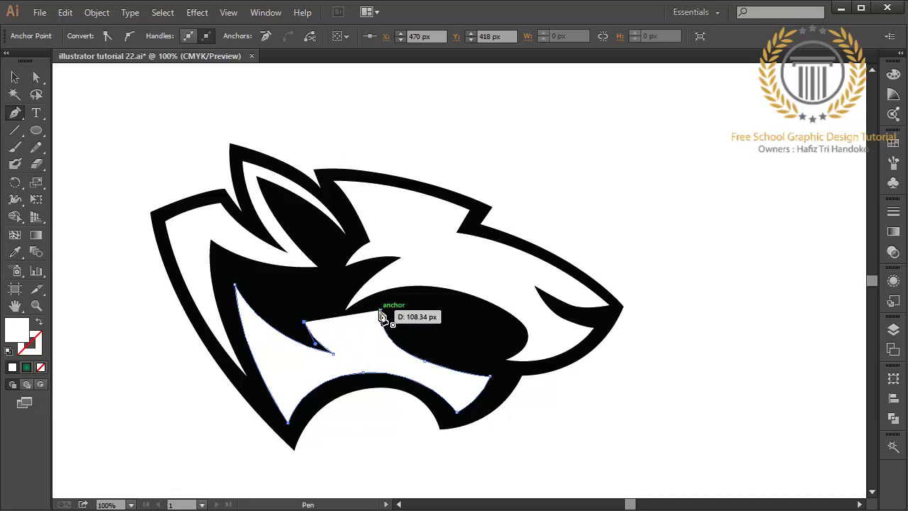
pyautogui.moveTo(381, 314); pyautogui.dragTo(409, 282)
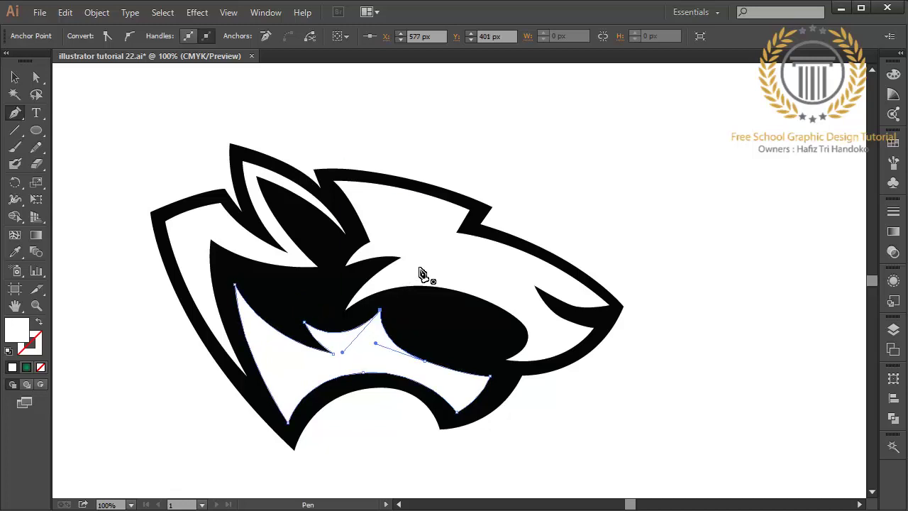
# - Nudge the jaw anchors at the mouth corner and fang, then select the outer contour
pyautogui.click(36, 77)
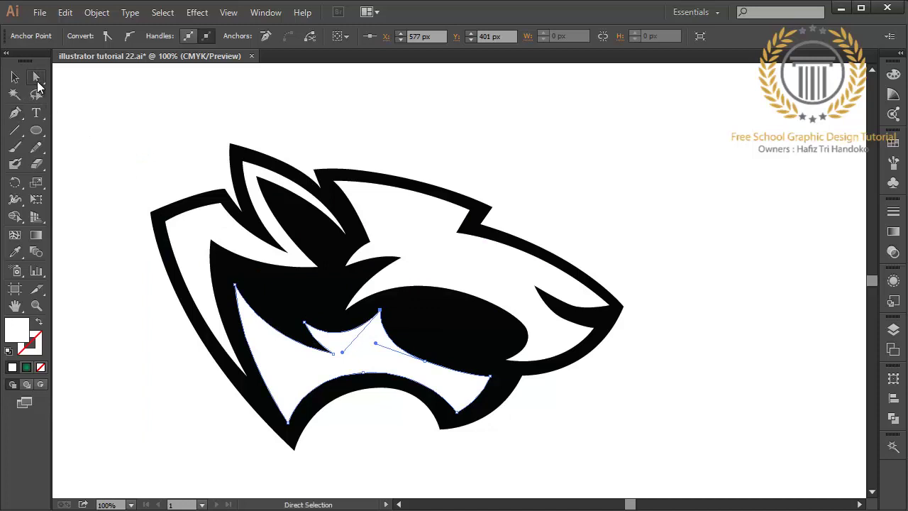
pyautogui.click(82, 114)
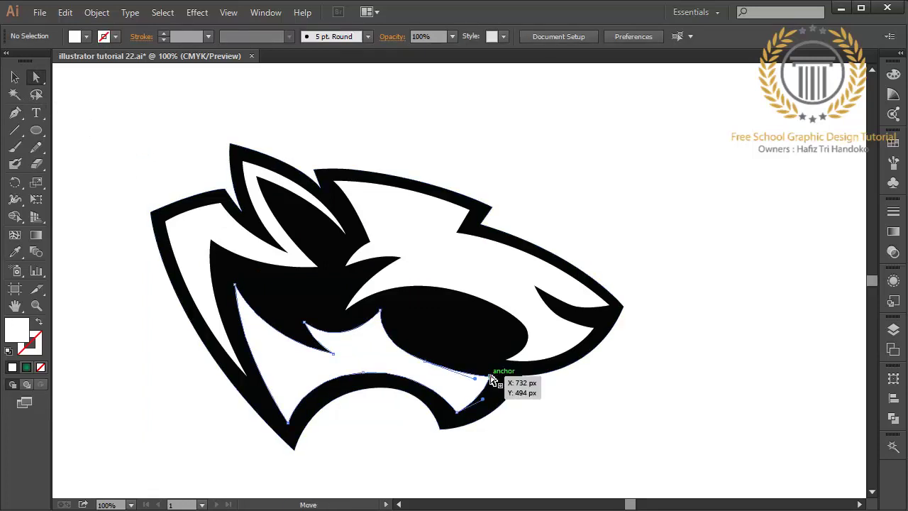
pyautogui.moveTo(491, 376); pyautogui.dragTo(500, 380)
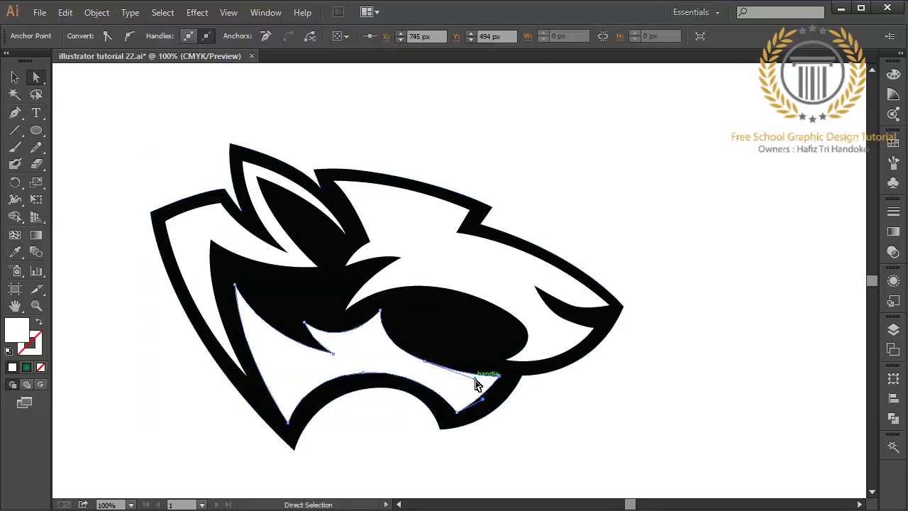
pyautogui.click(458, 414)
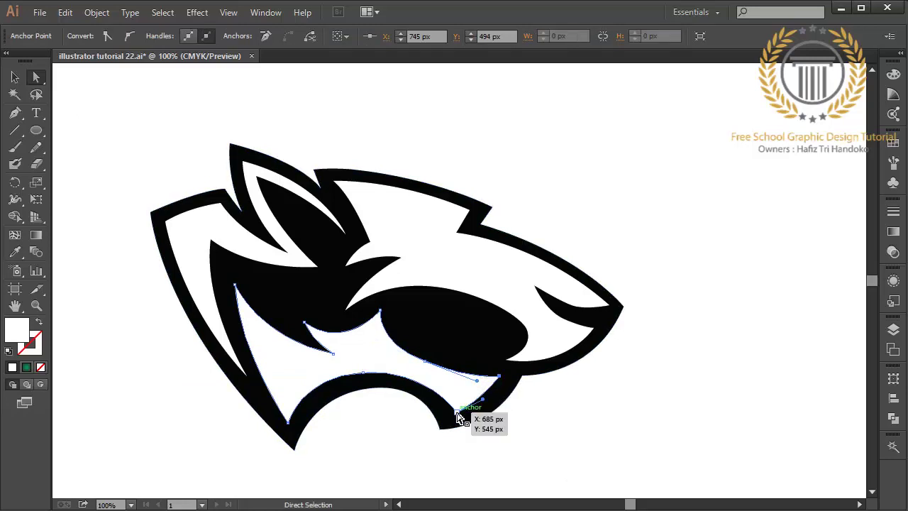
pyautogui.moveTo(458, 415); pyautogui.dragTo(453, 419)
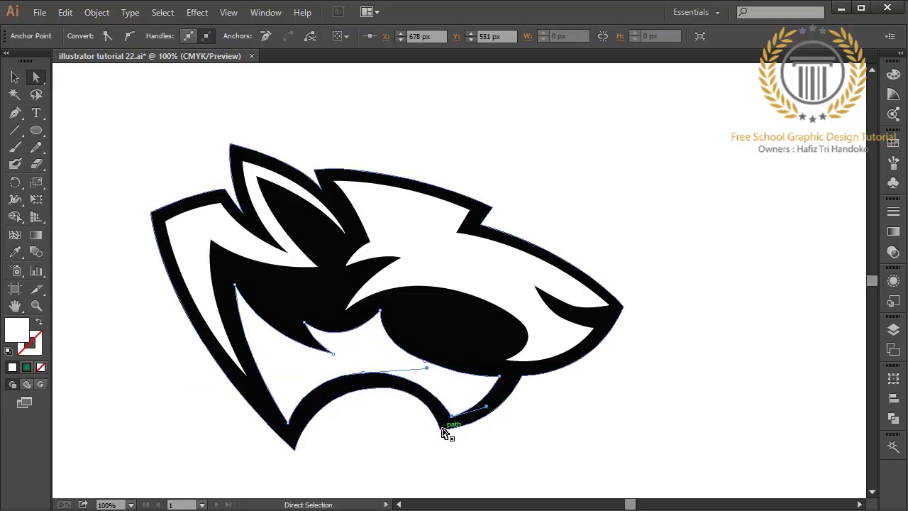
pyautogui.moveTo(444, 430); pyautogui.dragTo(442, 435)
pyautogui.click(422, 388)
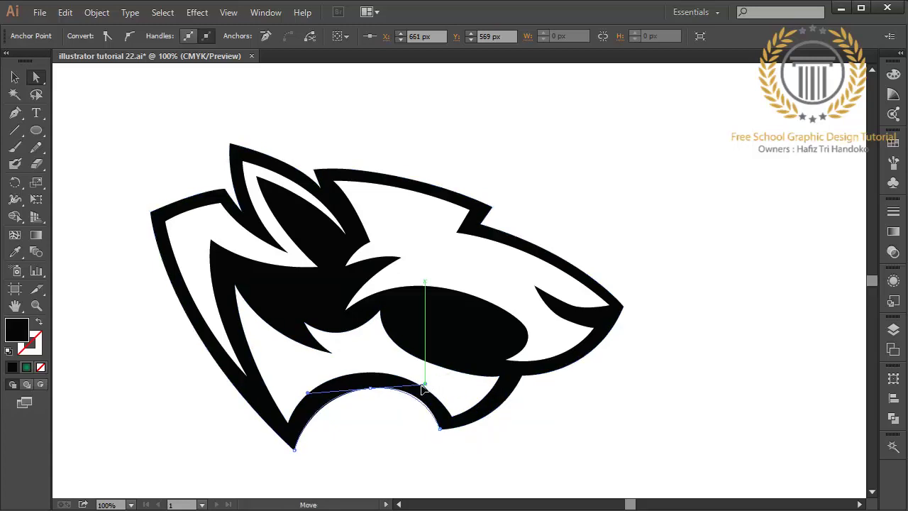
pyautogui.click(378, 462)
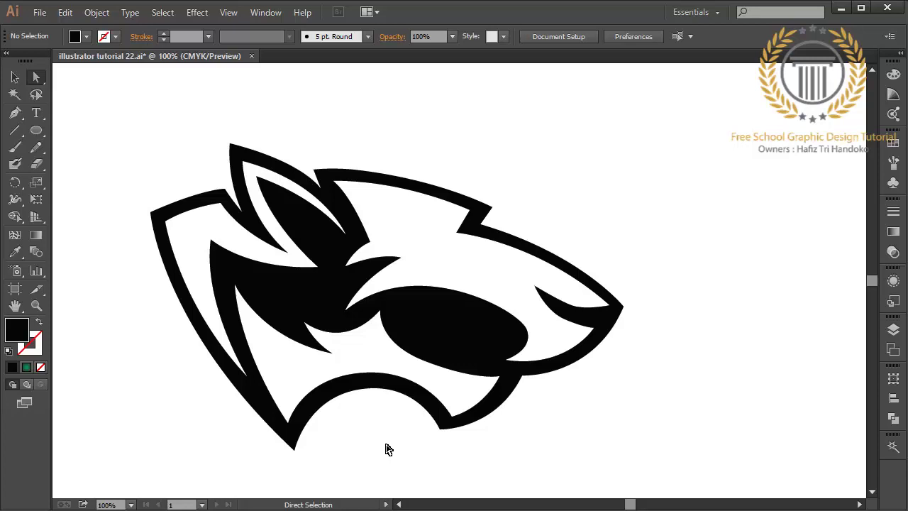
pyautogui.click(419, 321)
# - Draw a small closed pointed brow shape on the forehead above the eye
pyautogui.click(15, 112)
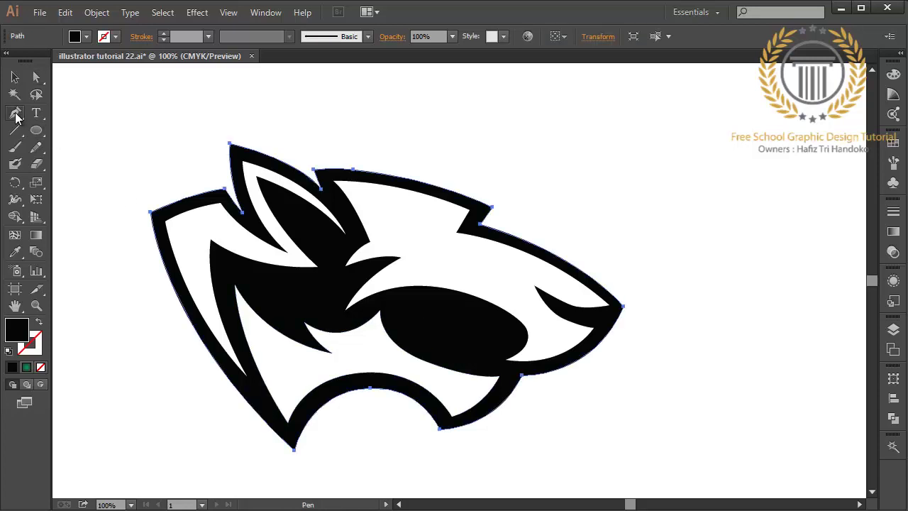
pyautogui.click(380, 202)
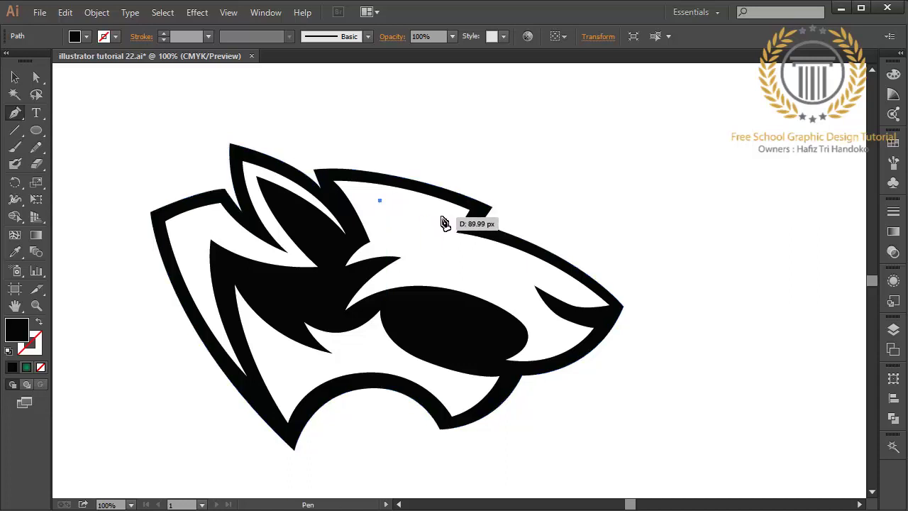
pyautogui.moveTo(419, 208)
pyautogui.mouseDown()
pyautogui.moveTo(440, 216)
pyautogui.moveTo(438, 234)
pyautogui.mouseUp()
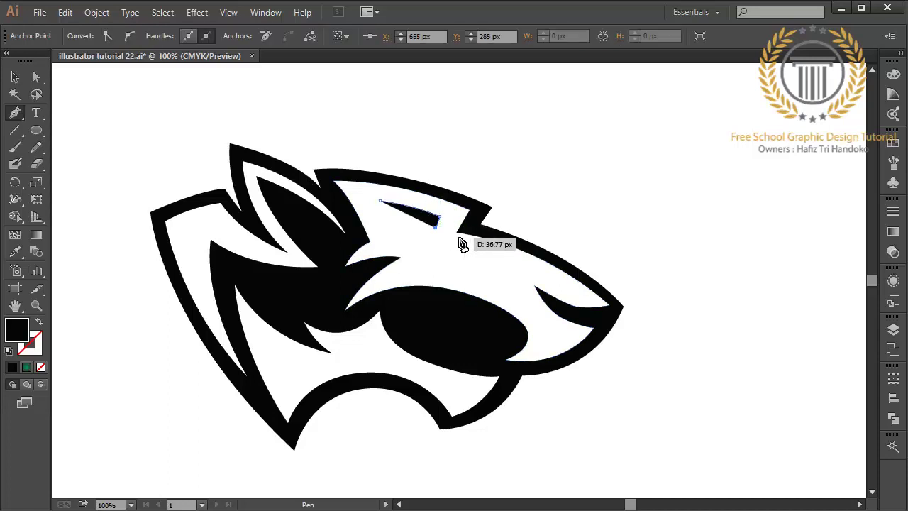
pyautogui.moveTo(439, 234)
pyautogui.mouseDown()
pyautogui.moveTo(451, 239)
pyautogui.moveTo(390, 233)
pyautogui.moveTo(380, 203)
pyautogui.mouseUp()
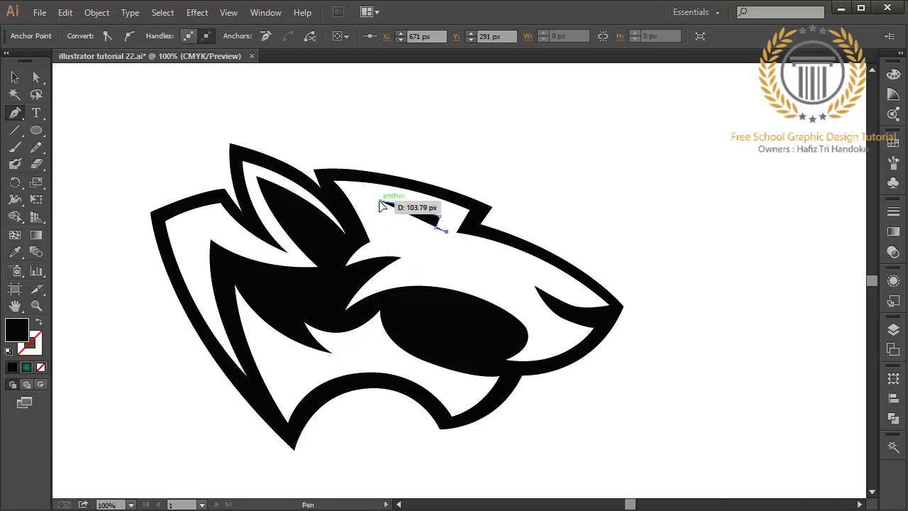
pyautogui.click(380, 204)
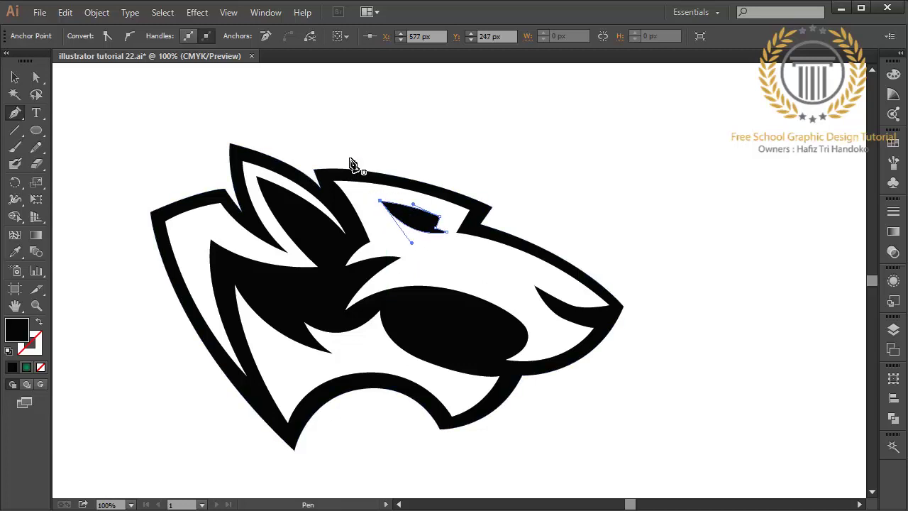
pyautogui.click(14, 77)
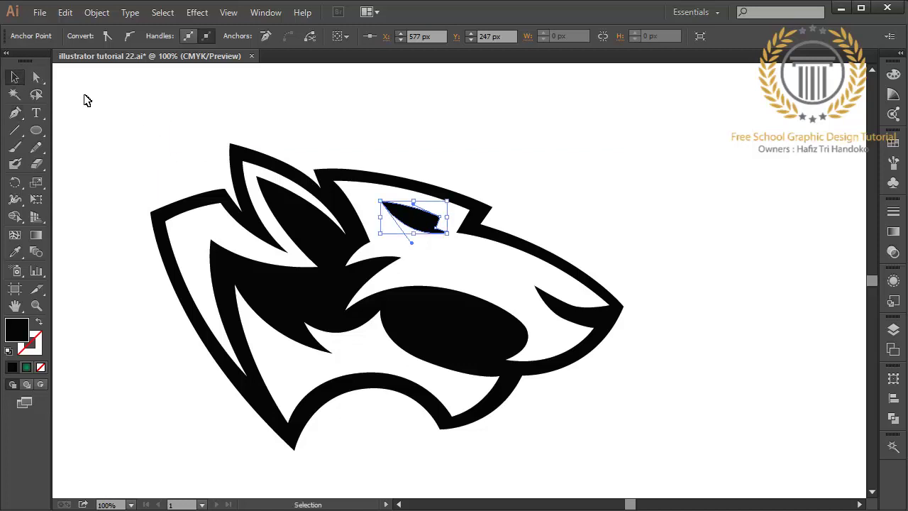
pyautogui.click(88, 100)
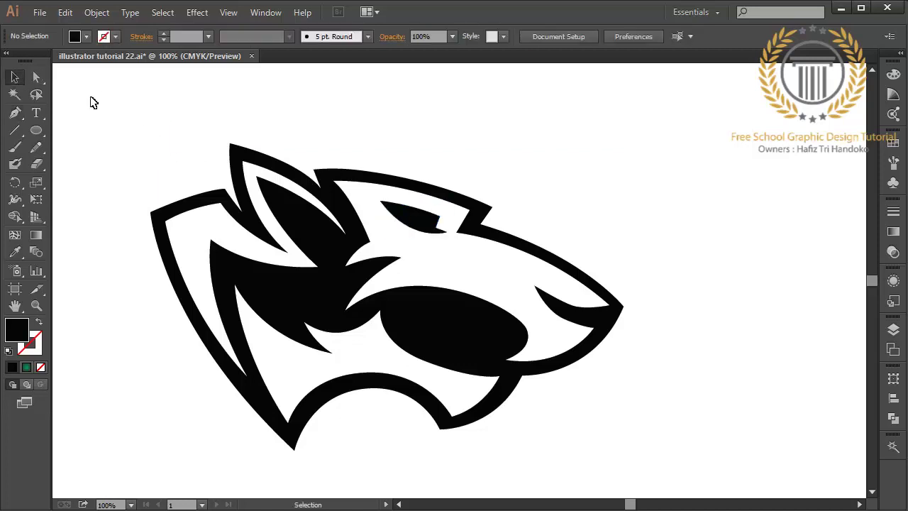
# - Scale the eye shape larger, nudge it up one step, and bend its lower curve
pyautogui.click(387, 207)
pyautogui.moveTo(381, 217); pyautogui.dragTo(363, 218)
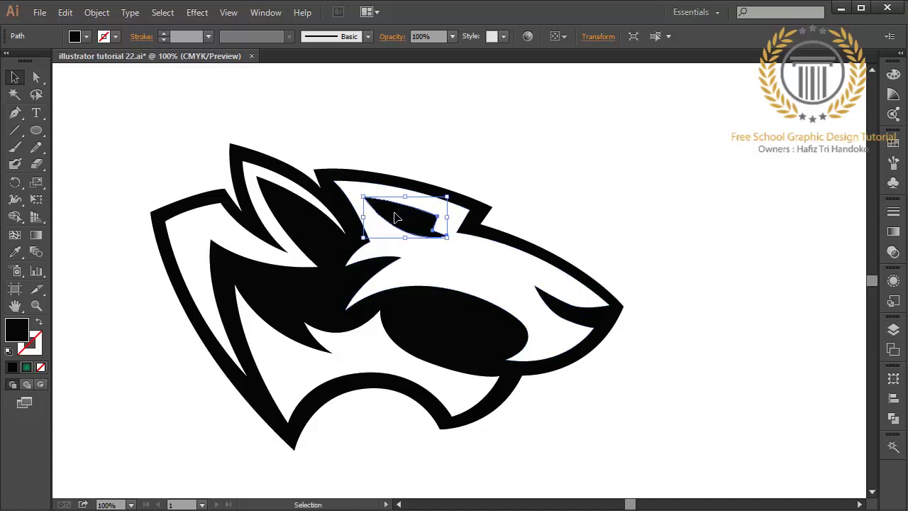
pyautogui.press('Up')
pyautogui.press('Up')
pyautogui.press('Up')
pyautogui.press('Up')
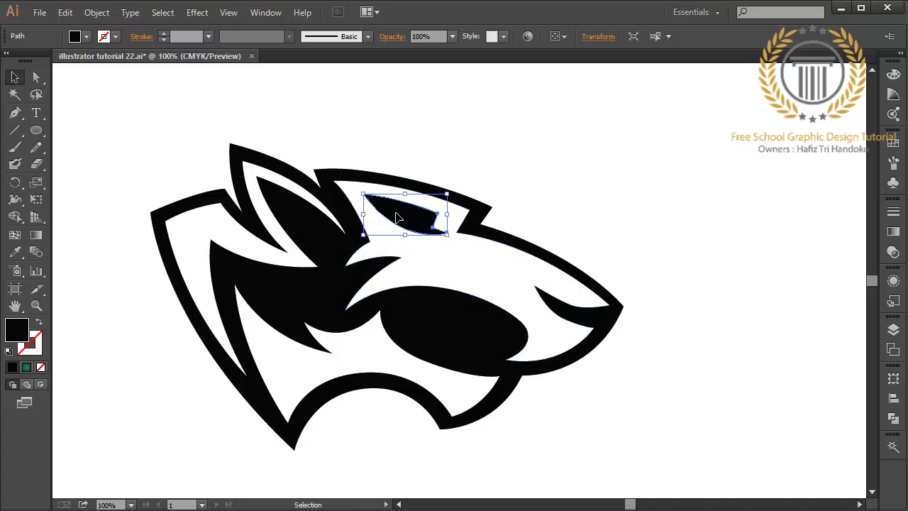
pyautogui.click(599, 219)
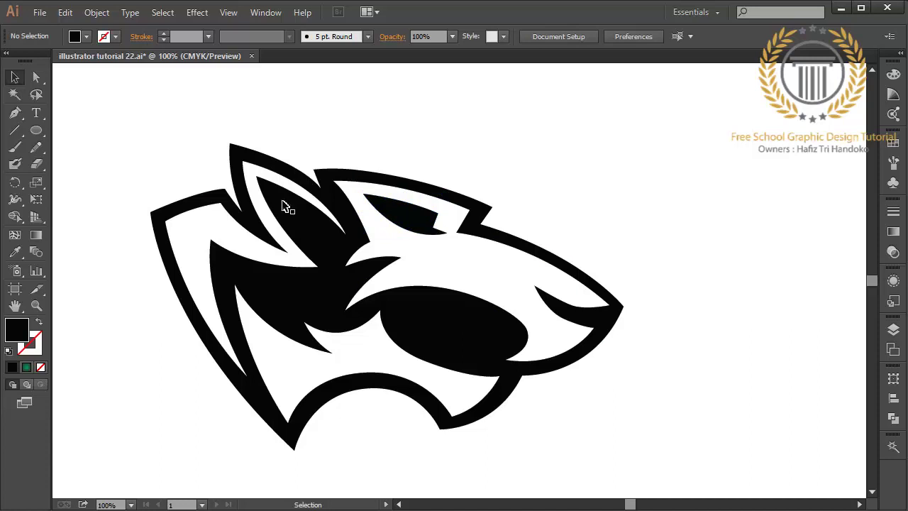
pyautogui.click(446, 232)
pyautogui.moveTo(402, 246); pyautogui.dragTo(396, 242)
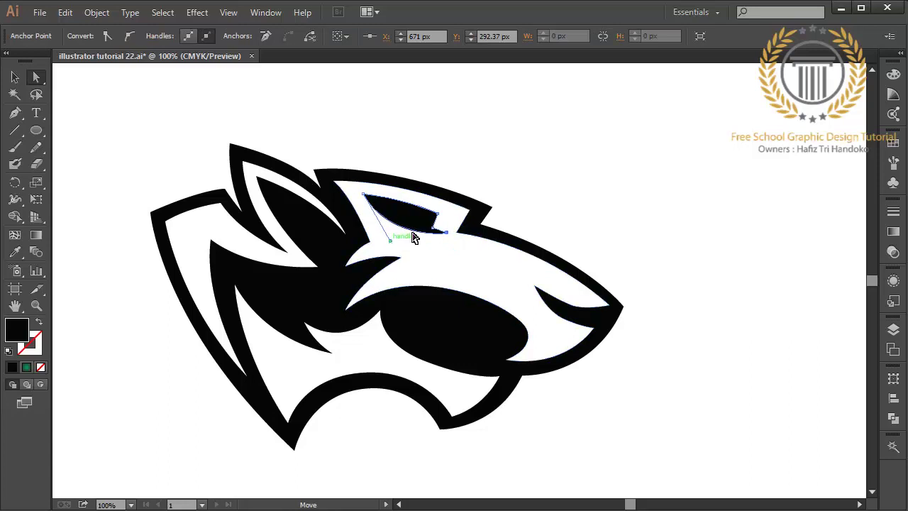
pyautogui.click(568, 183)
pyautogui.click(14, 77)
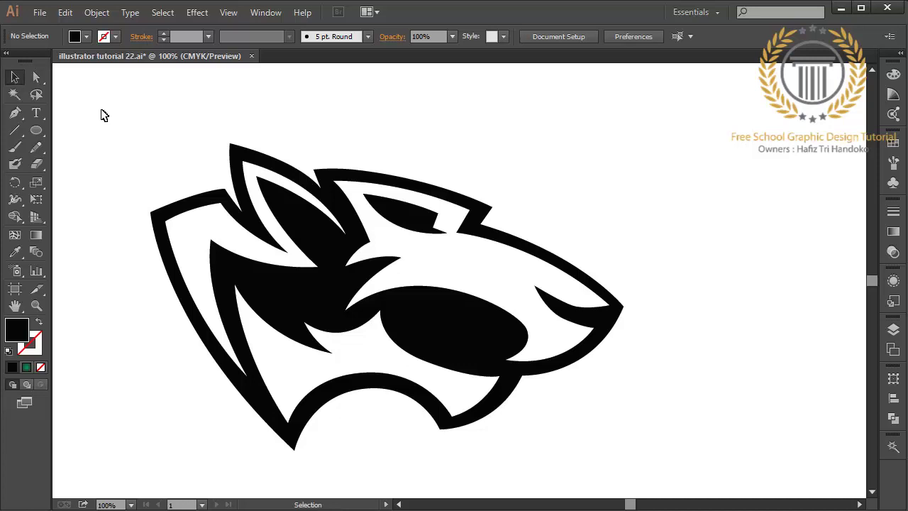
# - Fill the four white face shapes of the head with light gray
pyautogui.click(300, 299)
pyautogui.click(507, 171)
pyautogui.click(330, 264)
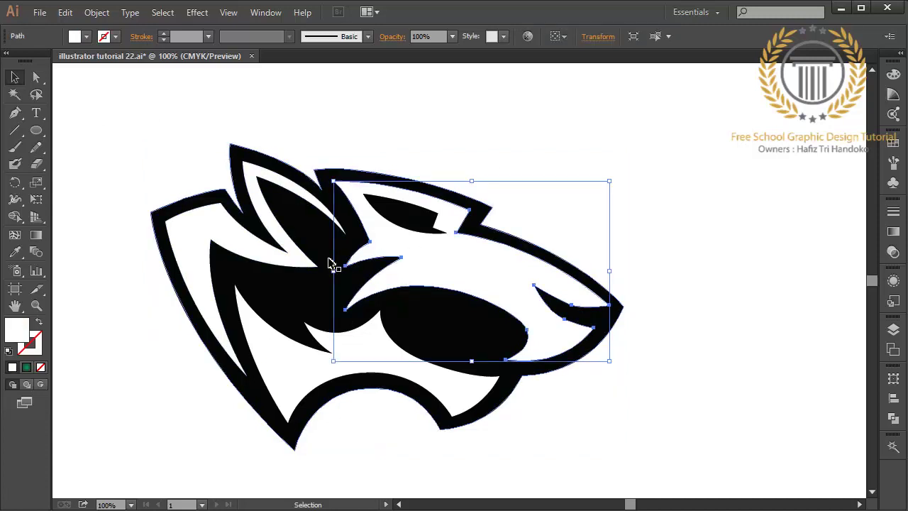
pyautogui.keyDown('shift'); pyautogui.click(268, 258); pyautogui.keyUp('shift')
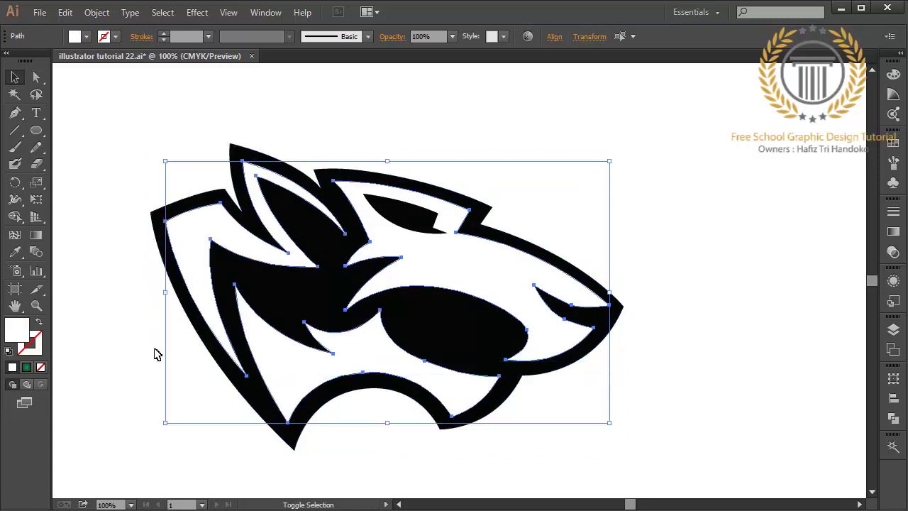
pyautogui.doubleClick(18, 332)
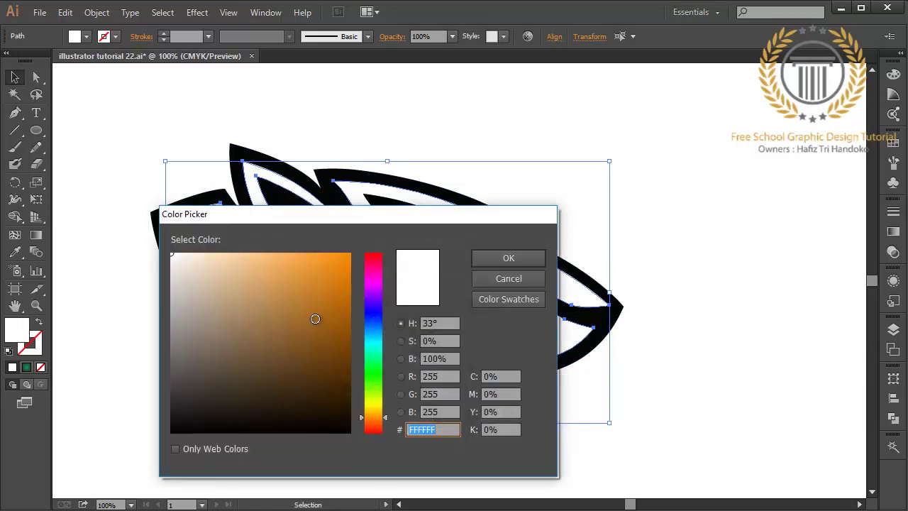
pyautogui.click(167, 274)
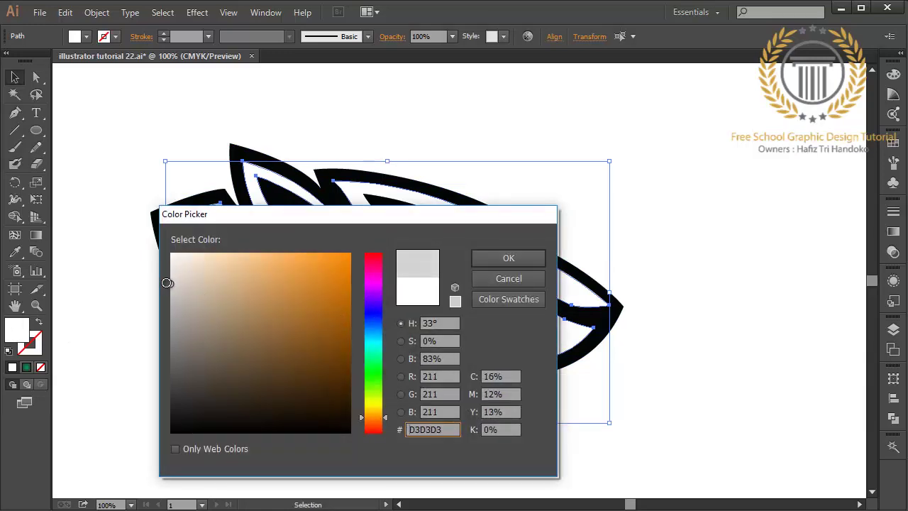
pyautogui.moveTo(168, 274); pyautogui.dragTo(173, 292)
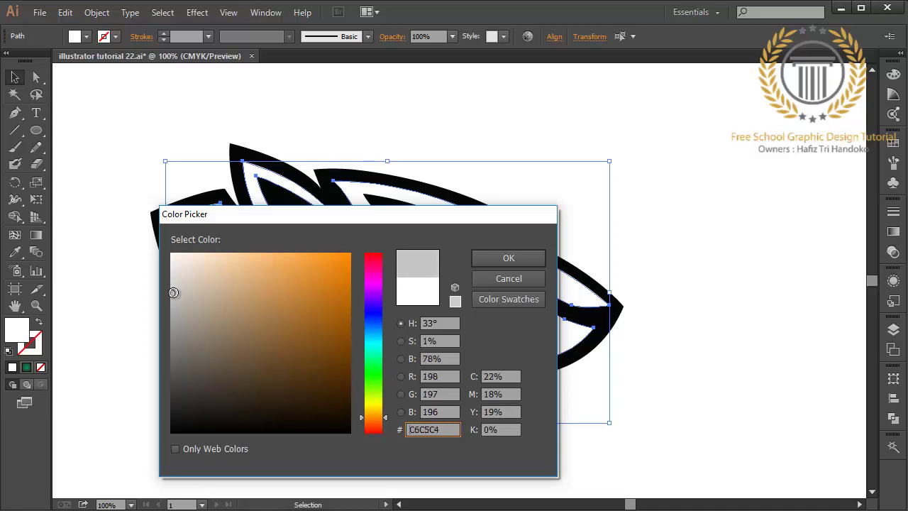
pyautogui.click(516, 259)
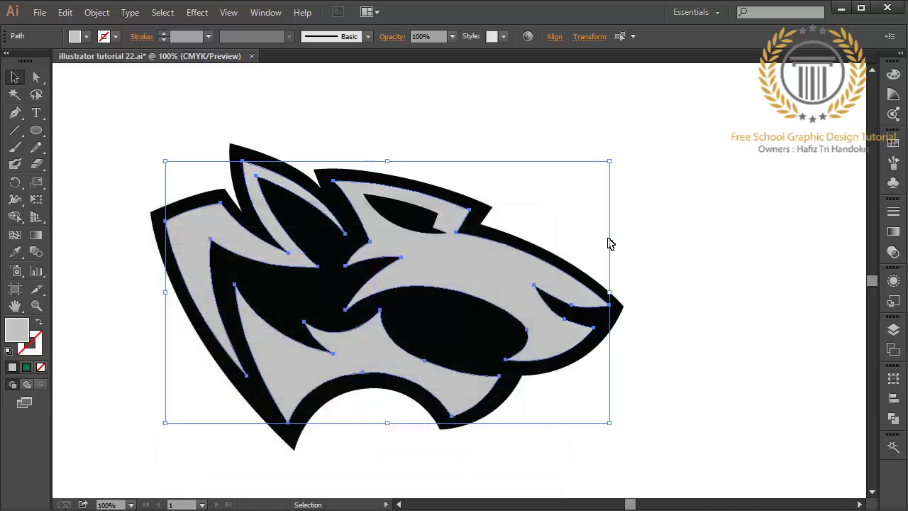
# - With nothing selected, set a very pale gray as the fill for the next shape
pyautogui.click(584, 226)
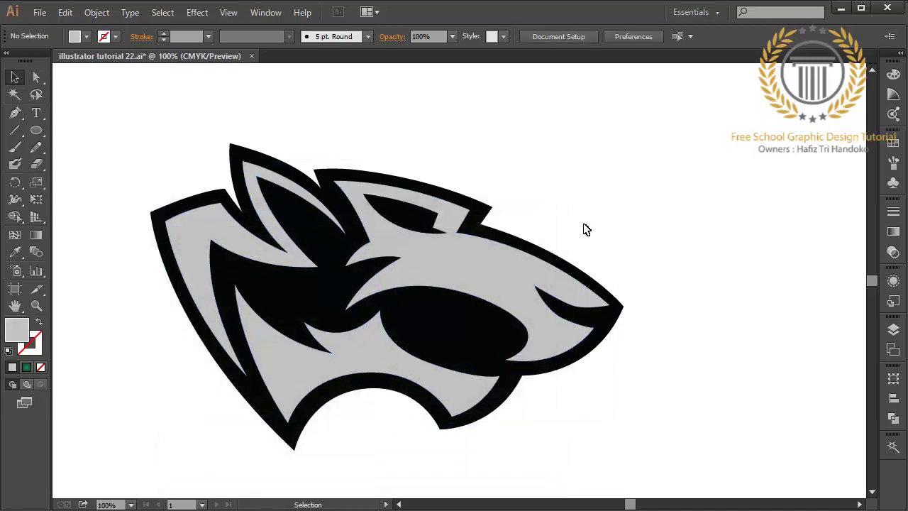
pyautogui.doubleClick(17, 329)
pyautogui.click(173, 272)
pyautogui.moveTo(172, 272); pyautogui.dragTo(168, 269)
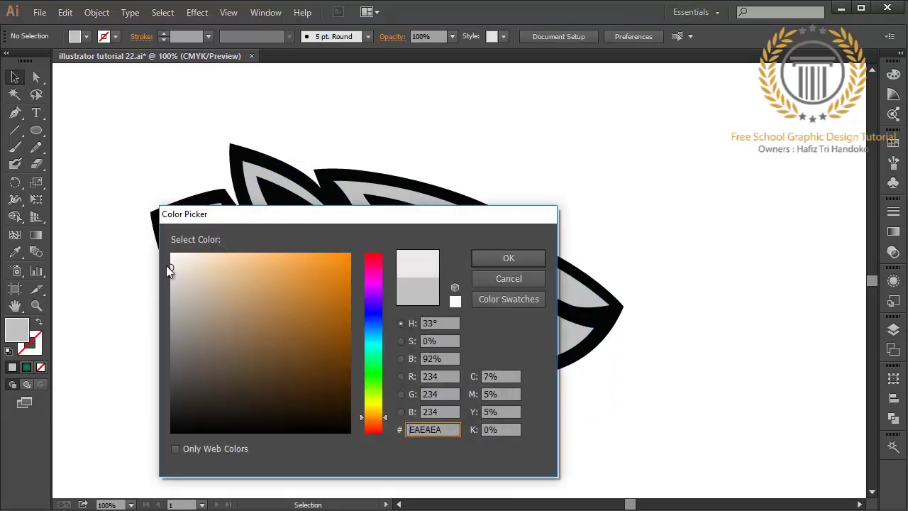
pyautogui.click(512, 259)
pyautogui.click(15, 112)
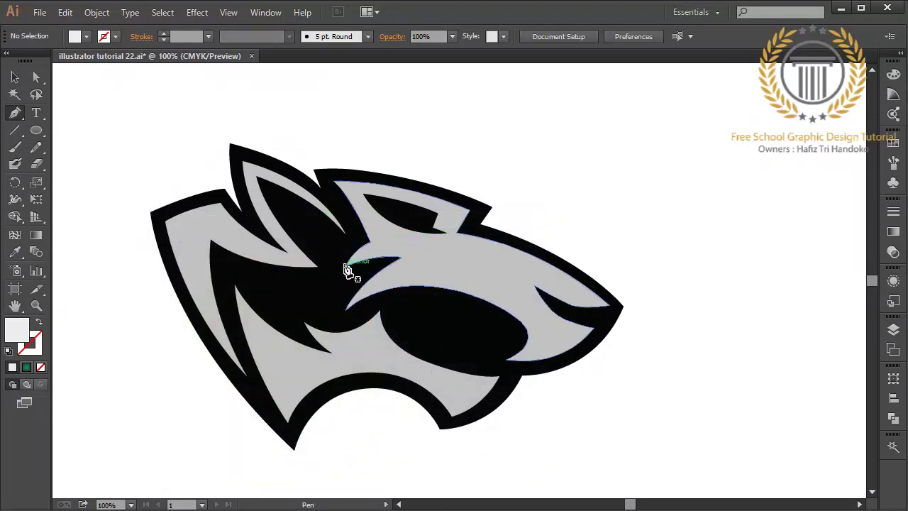
# - Draw a thin pale highlight sliver above the mouth line
pyautogui.click(594, 328)
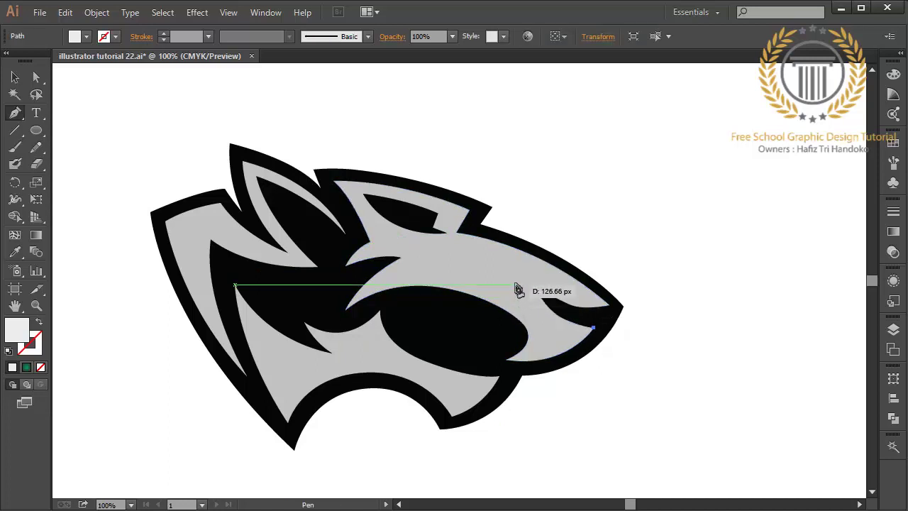
pyautogui.moveTo(534, 287); pyautogui.dragTo(519, 248)
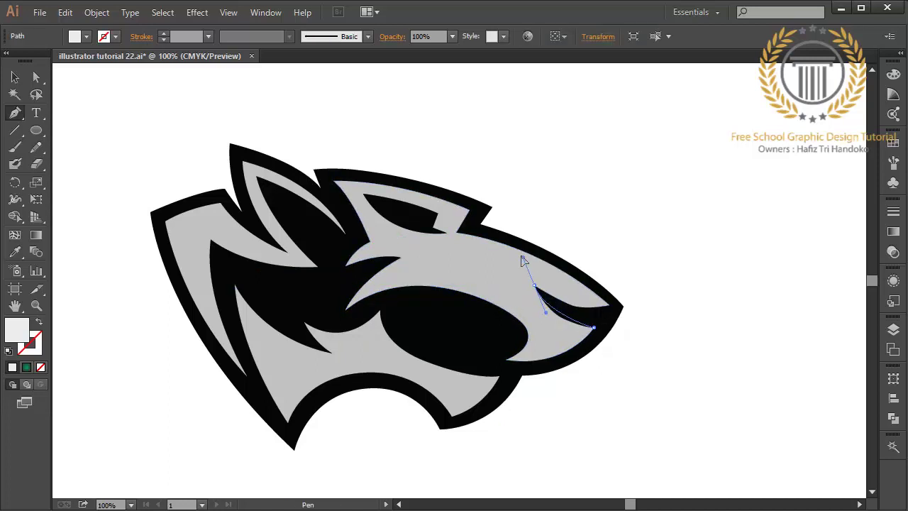
pyautogui.click(515, 247)
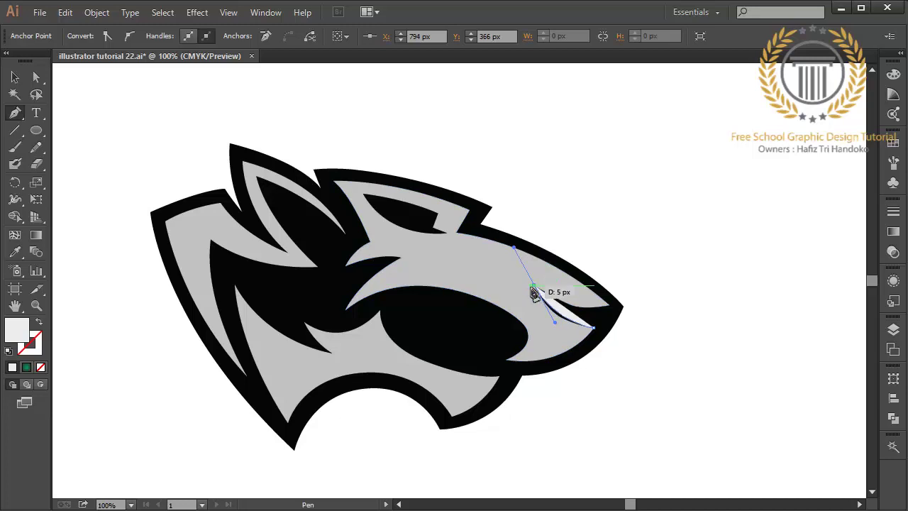
pyautogui.click(536, 288)
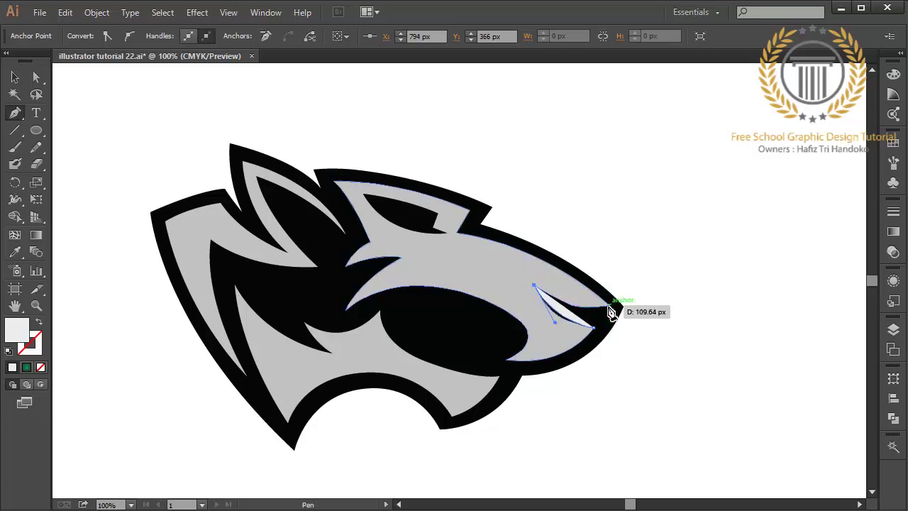
# - Trace a larger pale highlight along the nose top and down the snout
pyautogui.moveTo(609, 307)
pyautogui.mouseDown()
pyautogui.moveTo(667, 297)
pyautogui.moveTo(651, 295)
pyautogui.mouseUp()
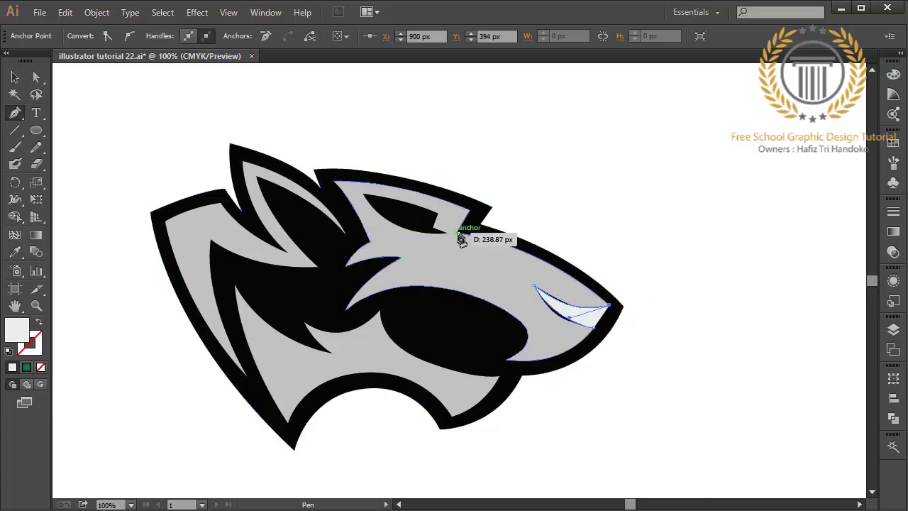
pyautogui.moveTo(458, 233); pyautogui.dragTo(362, 226)
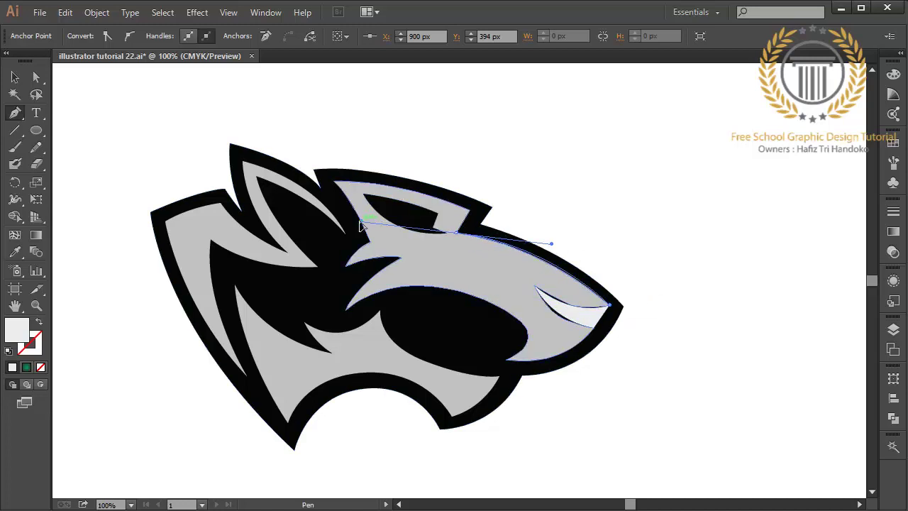
pyautogui.click(458, 233)
pyautogui.click(534, 265)
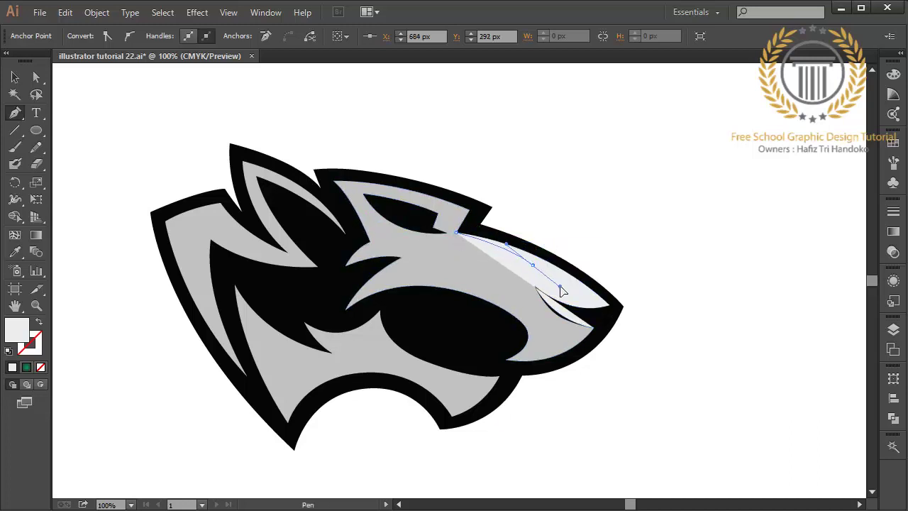
pyautogui.moveTo(534, 264); pyautogui.dragTo(421, 256)
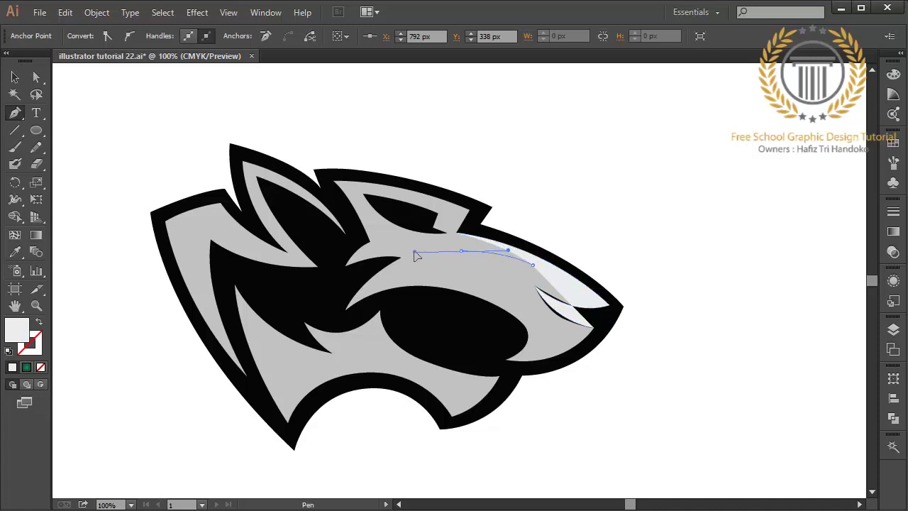
pyautogui.moveTo(516, 290); pyautogui.dragTo(525, 303)
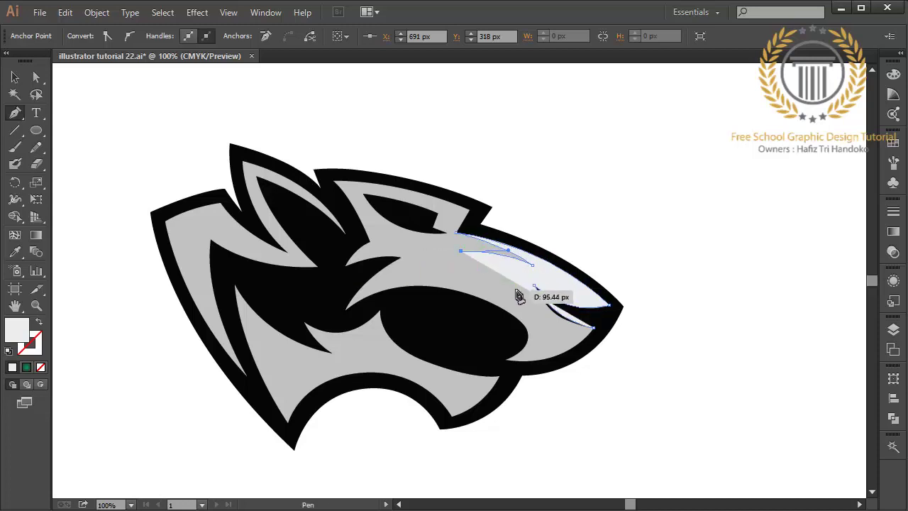
pyautogui.moveTo(593, 329); pyautogui.dragTo(634, 321)
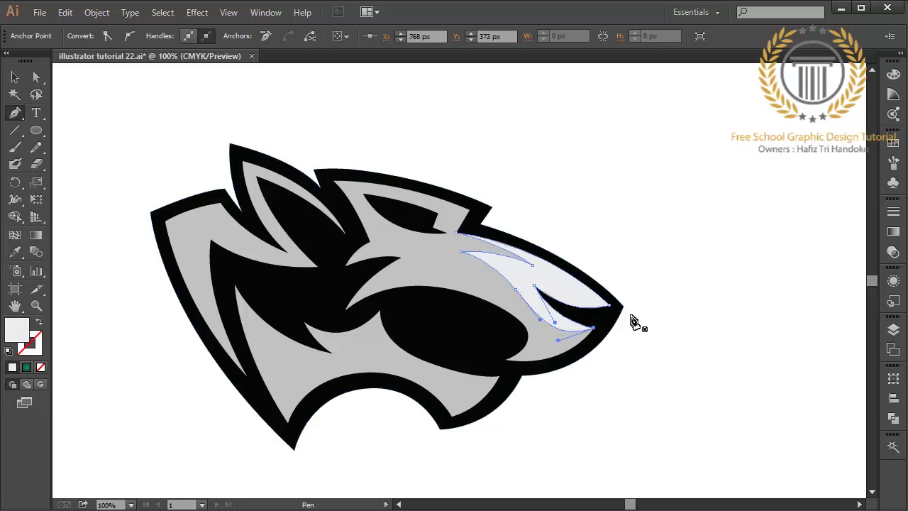
# - Draw a pale crescent highlight across the top of the muzzle, undoing one stray anchor
pyautogui.click(345, 310)
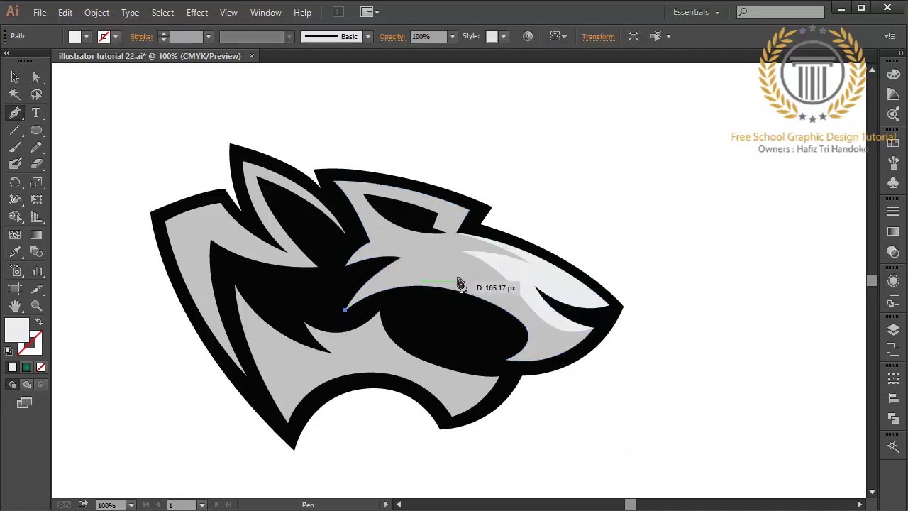
pyautogui.moveTo(446, 274); pyautogui.dragTo(522, 281)
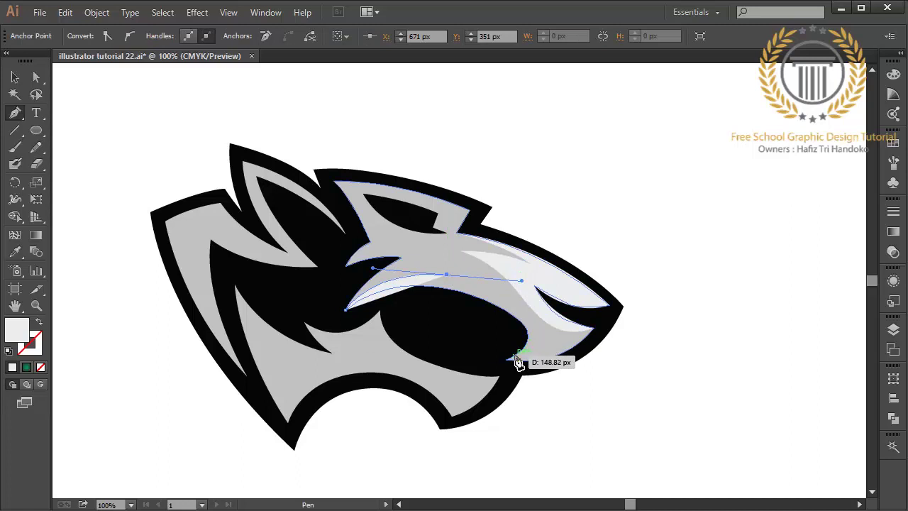
pyautogui.moveTo(507, 360); pyautogui.dragTo(452, 382)
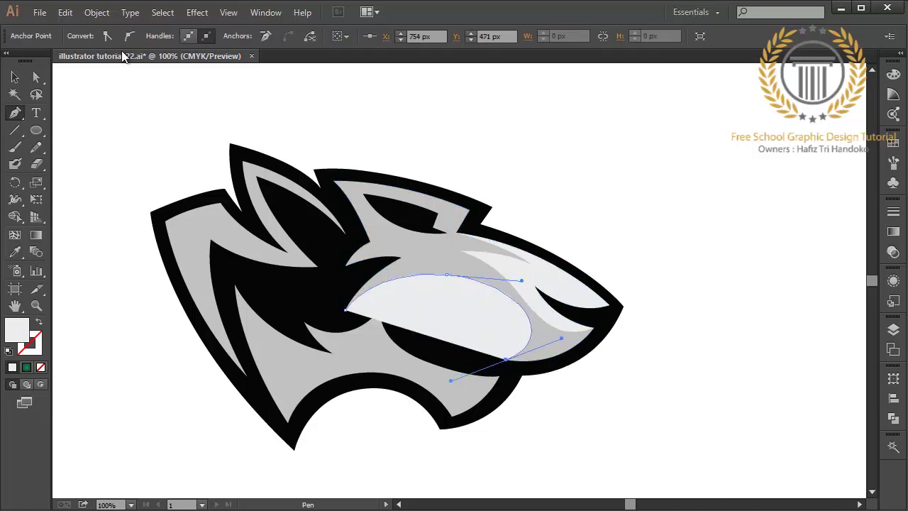
pyautogui.click(58, 16)
pyautogui.click(71, 30)
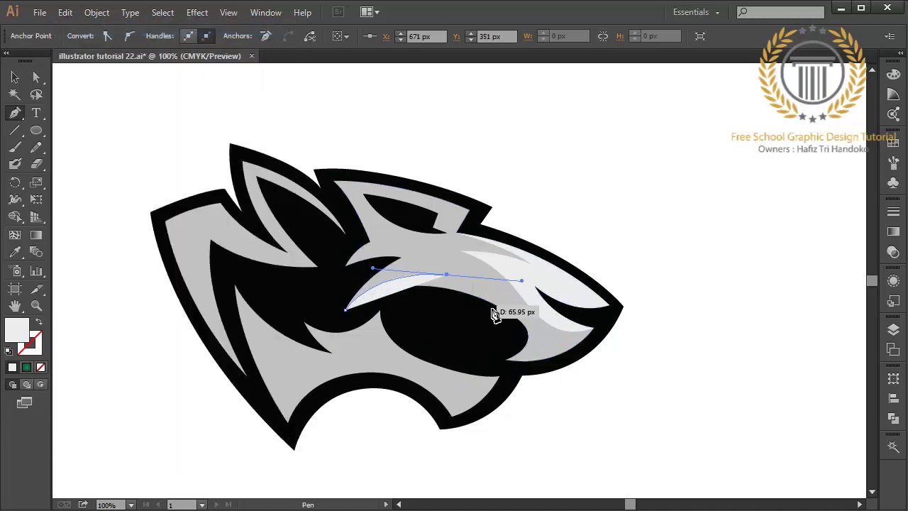
pyautogui.click(527, 331)
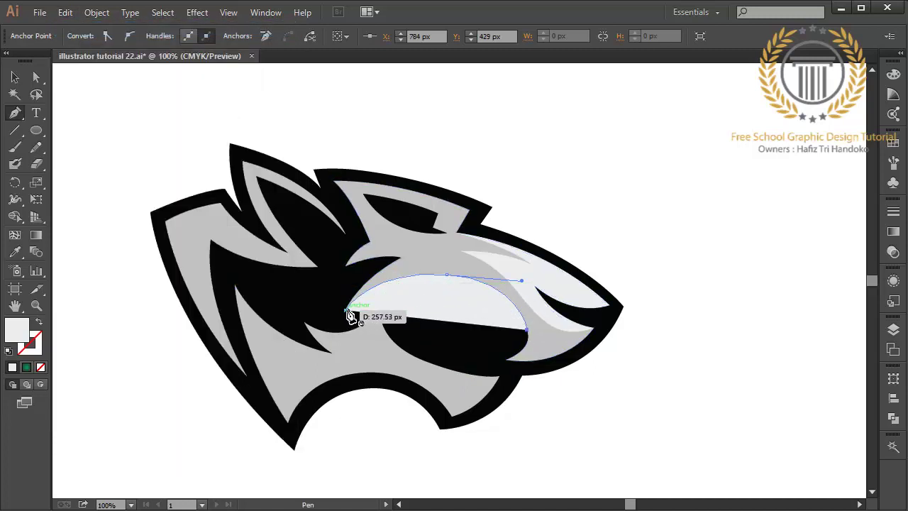
pyautogui.moveTo(347, 312); pyautogui.dragTo(231, 369)
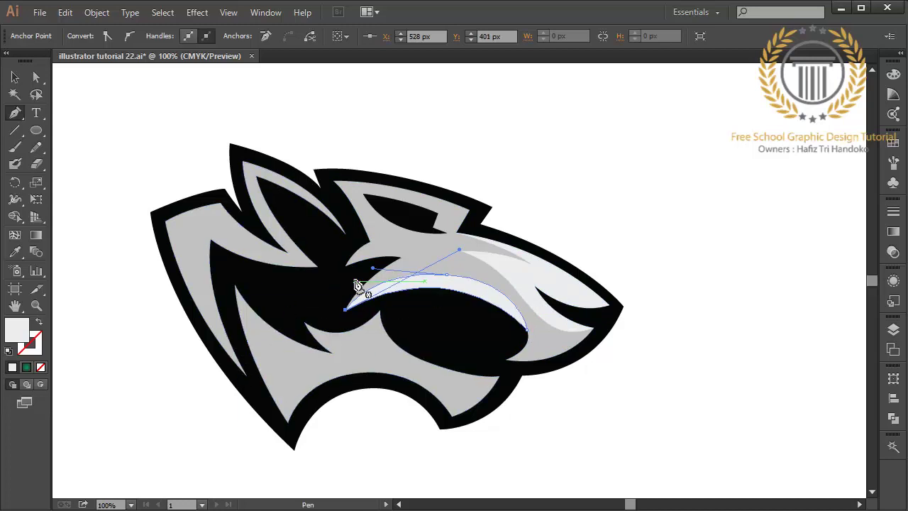
# - Add pale highlight shapes along the forehead ridge and the brow
pyautogui.click(469, 213)
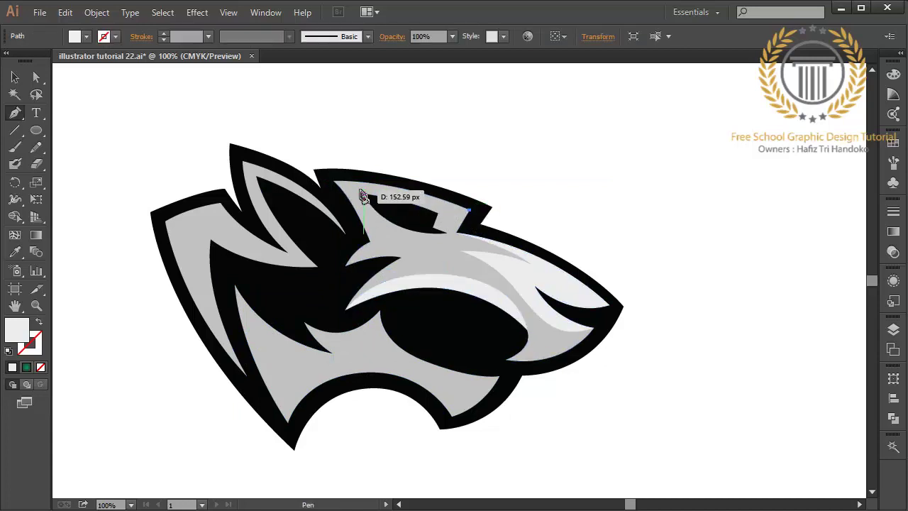
pyautogui.moveTo(334, 182); pyautogui.dragTo(271, 190)
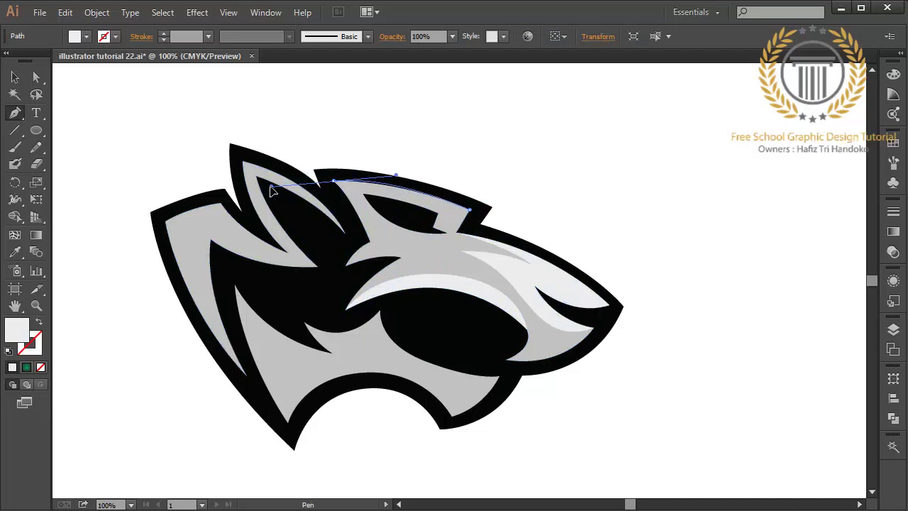
pyautogui.click(335, 183)
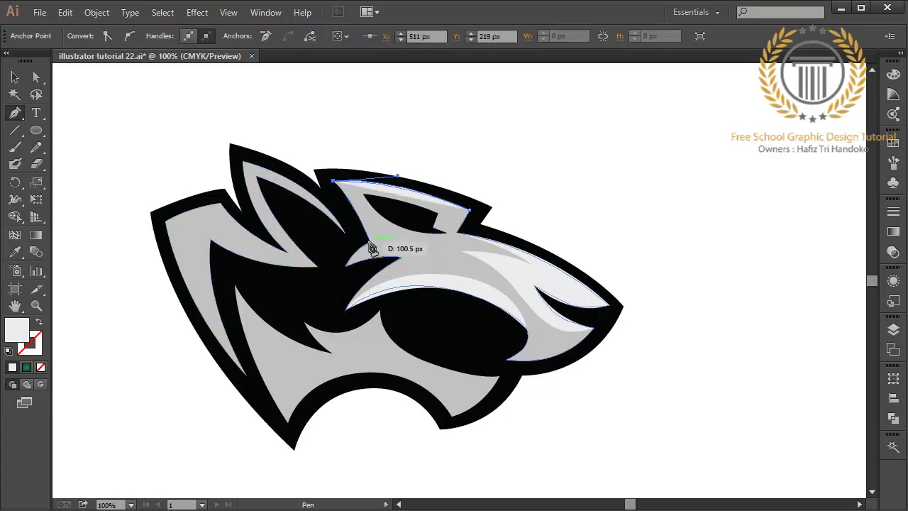
pyautogui.moveTo(371, 242); pyautogui.dragTo(383, 272)
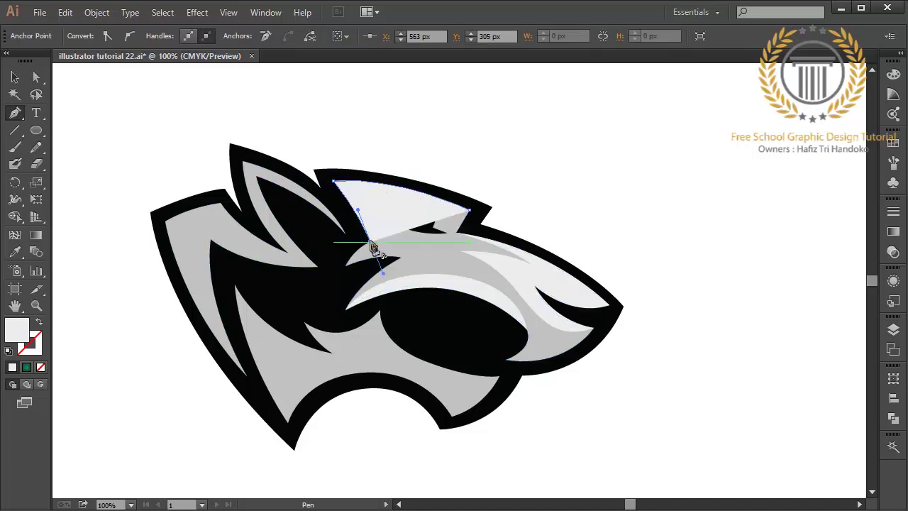
pyautogui.moveTo(370, 242); pyautogui.dragTo(350, 186)
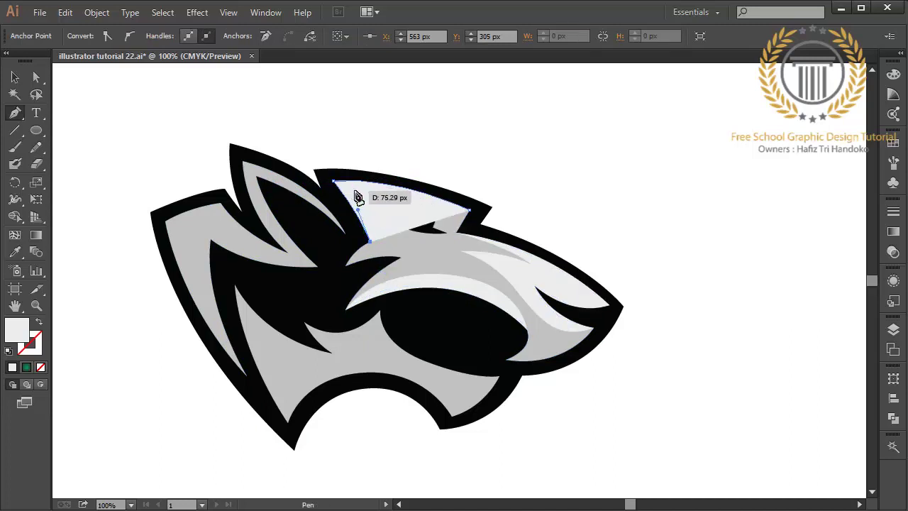
pyautogui.click(340, 173)
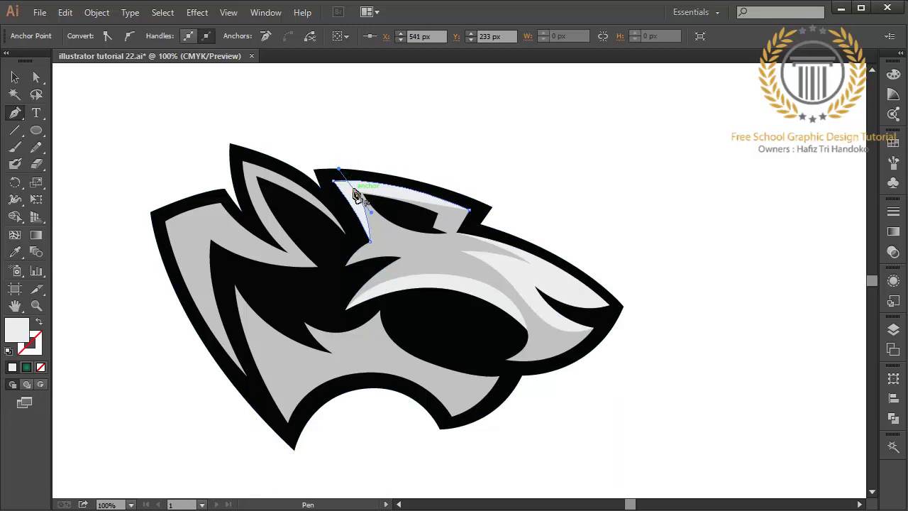
pyautogui.moveTo(357, 197); pyautogui.dragTo(481, 211)
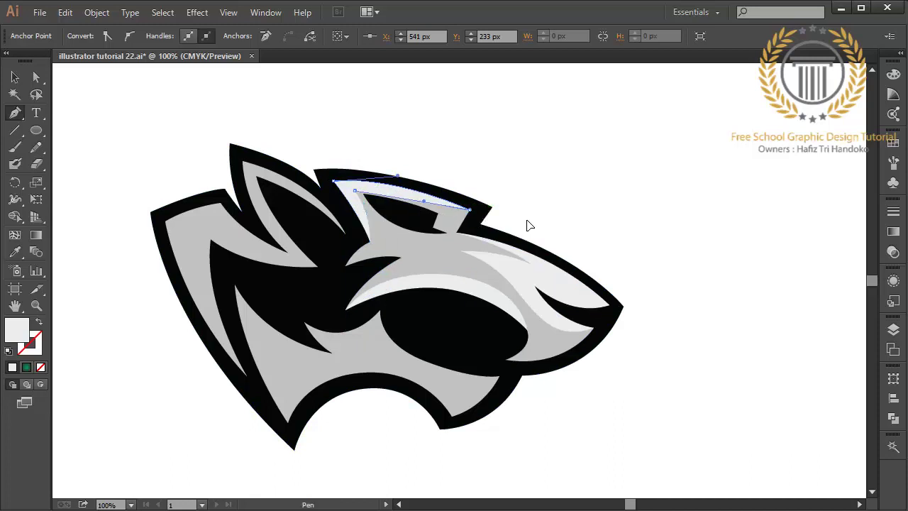
pyautogui.moveTo(561, 243); pyautogui.dragTo(568, 245)
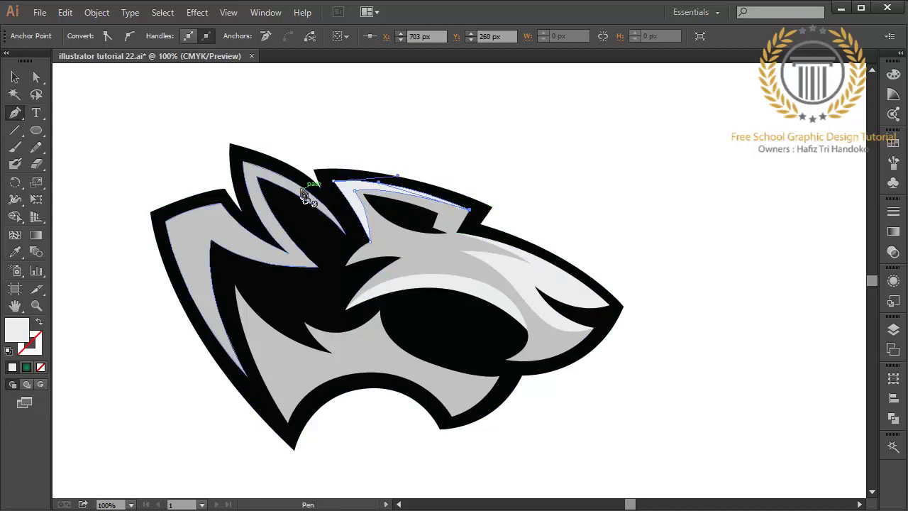
pyautogui.click(357, 235)
# - Draw a pale highlight strip down the head's left edge below the ear
pyautogui.moveTo(246, 374)
pyautogui.mouseDown()
pyautogui.moveTo(177, 277)
pyautogui.moveTo(152, 138)
pyautogui.mouseUp()
pyautogui.moveTo(163, 213); pyautogui.dragTo(206, 299)
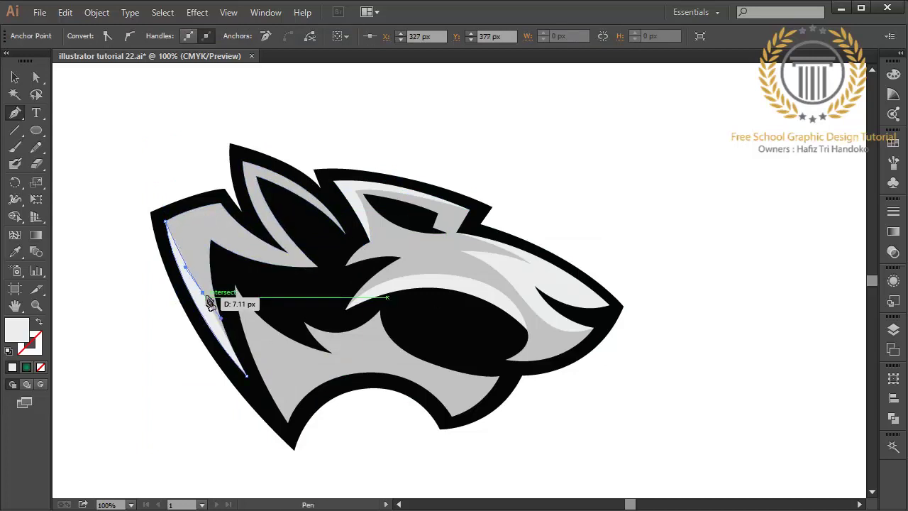
pyautogui.moveTo(206, 299); pyautogui.dragTo(203, 221)
pyautogui.click(210, 179)
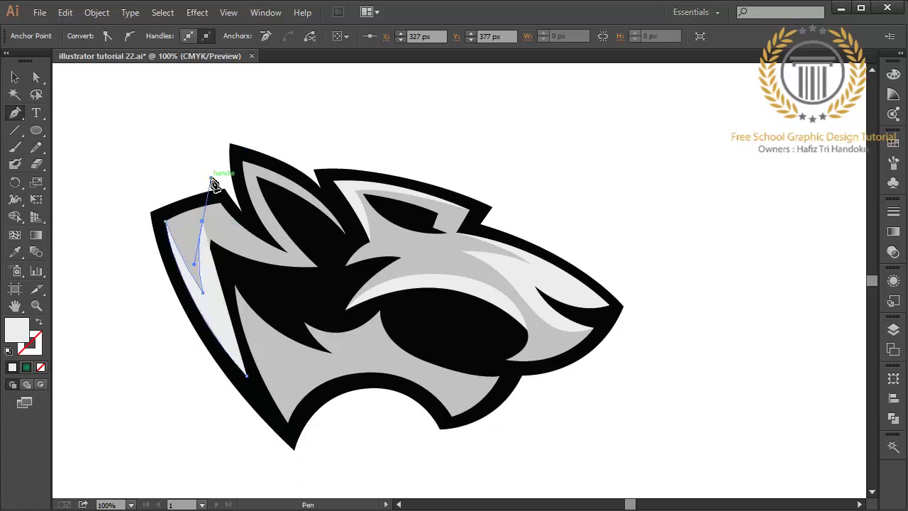
# - Start a curved path inside the left cheek, then switch to Direct Selection and deselect
pyautogui.click(203, 222)
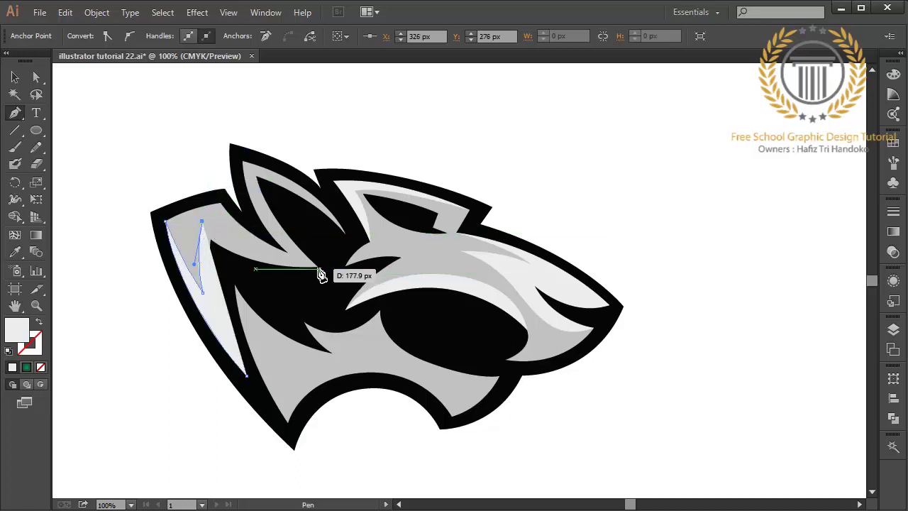
pyautogui.moveTo(317, 266)
pyautogui.mouseDown()
pyautogui.moveTo(351, 270)
pyautogui.moveTo(320, 273)
pyautogui.moveTo(211, 244)
pyautogui.mouseUp()
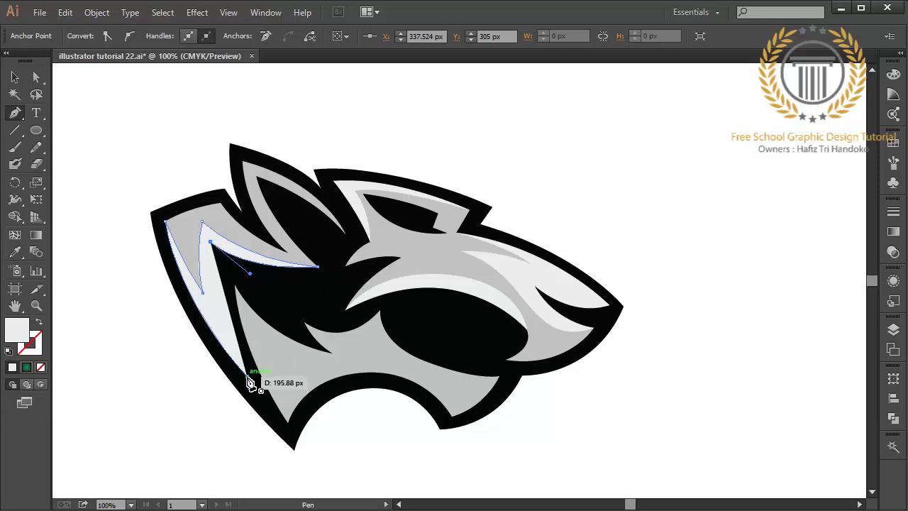
pyautogui.moveTo(250, 386); pyautogui.dragTo(255, 379)
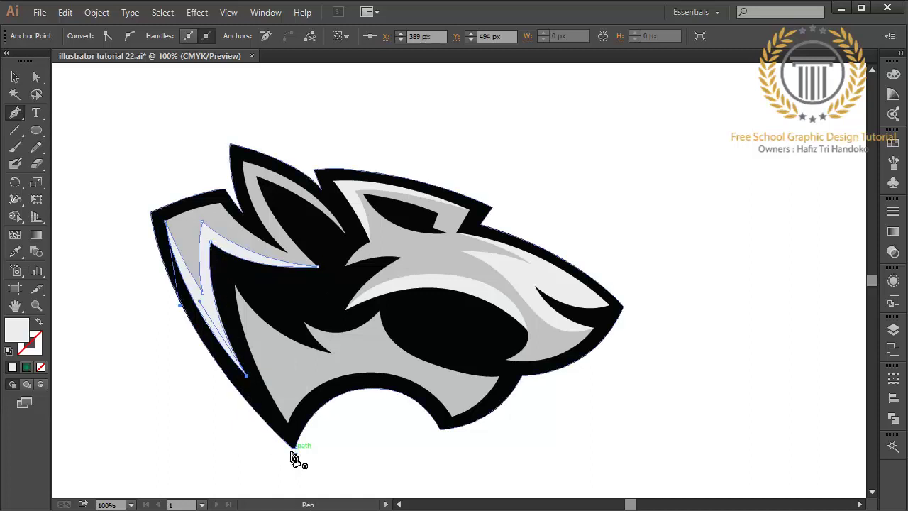
pyautogui.click(35, 80)
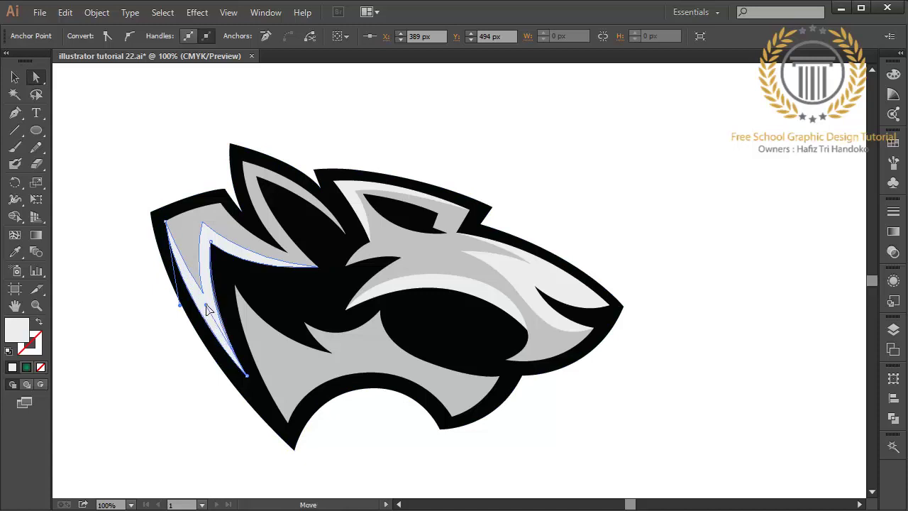
pyautogui.click(158, 315)
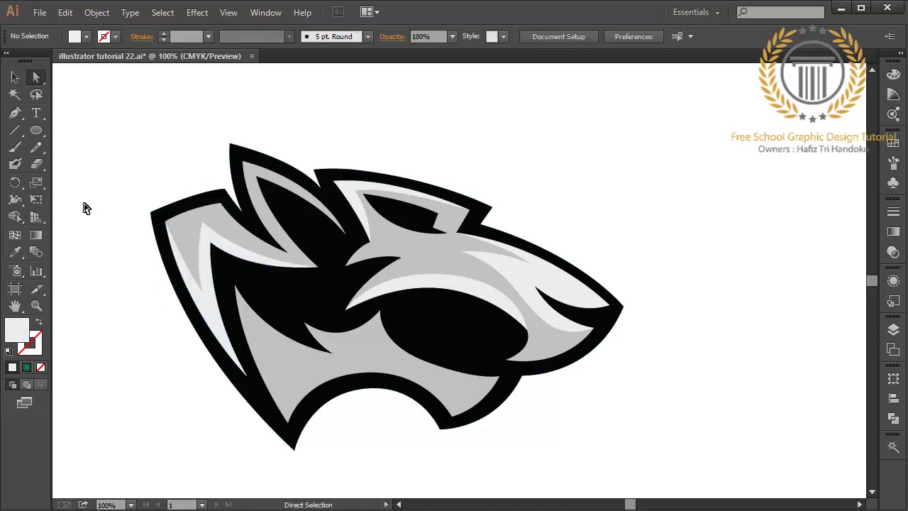
# - Begin a pen shape on the cheek below the eye, then undo the misplaced points
pyautogui.click(15, 112)
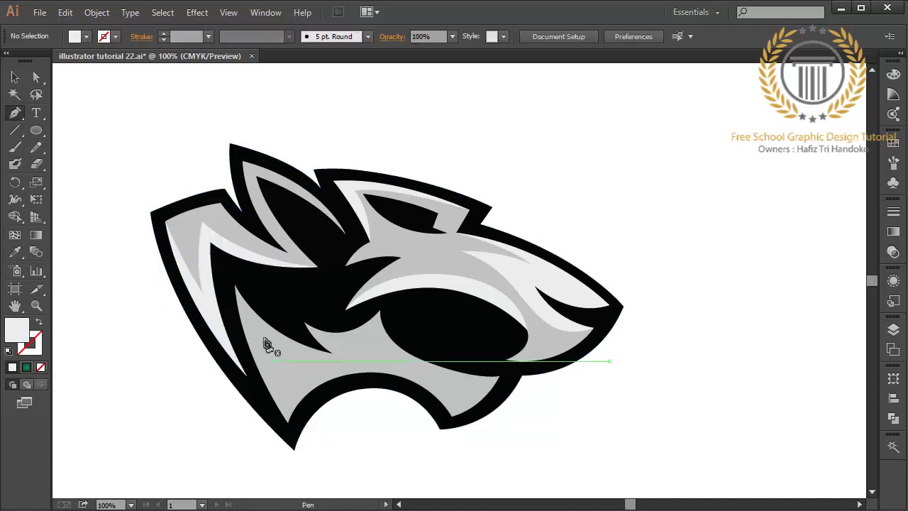
pyautogui.click(234, 285)
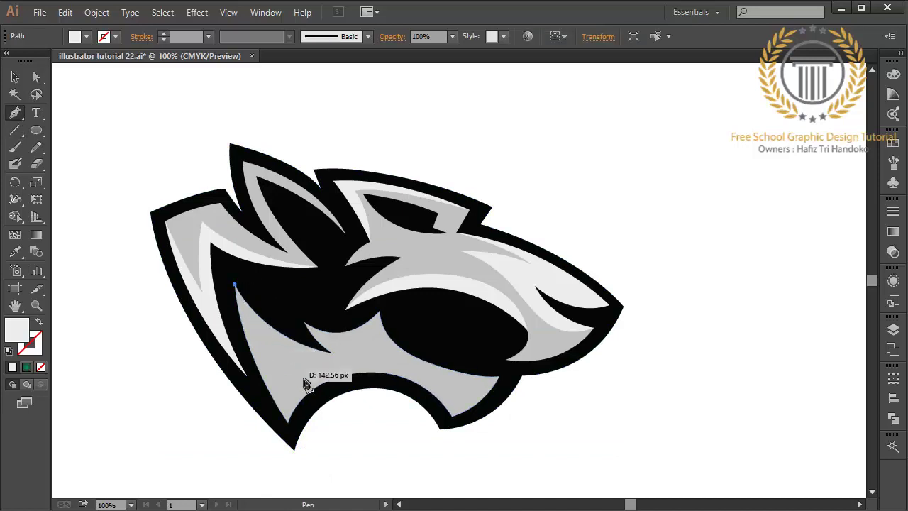
pyautogui.moveTo(347, 361); pyautogui.dragTo(434, 370)
pyautogui.click(346, 361)
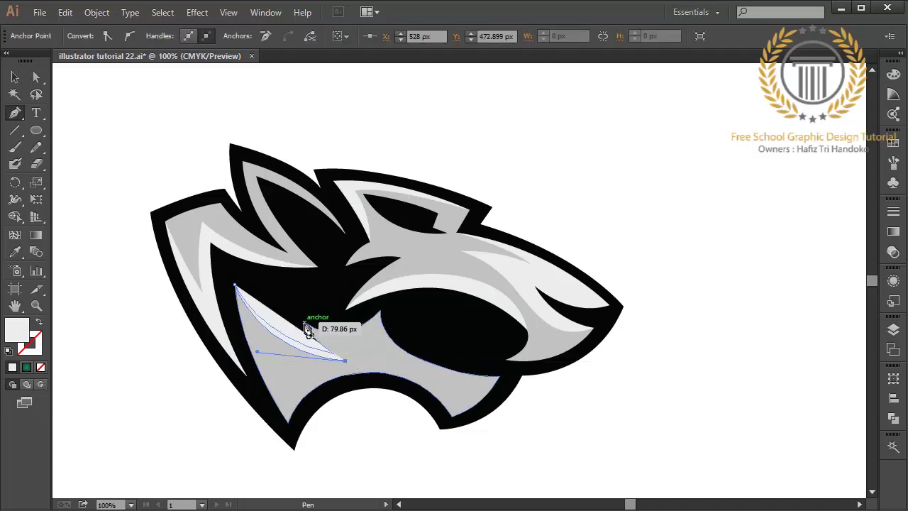
pyautogui.click(65, 12)
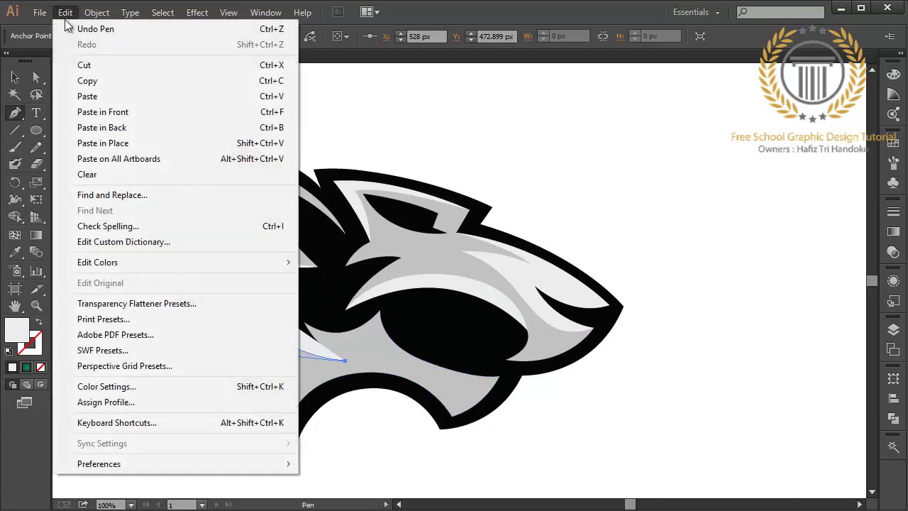
pyautogui.click(86, 29)
pyautogui.click(65, 12)
pyautogui.click(78, 29)
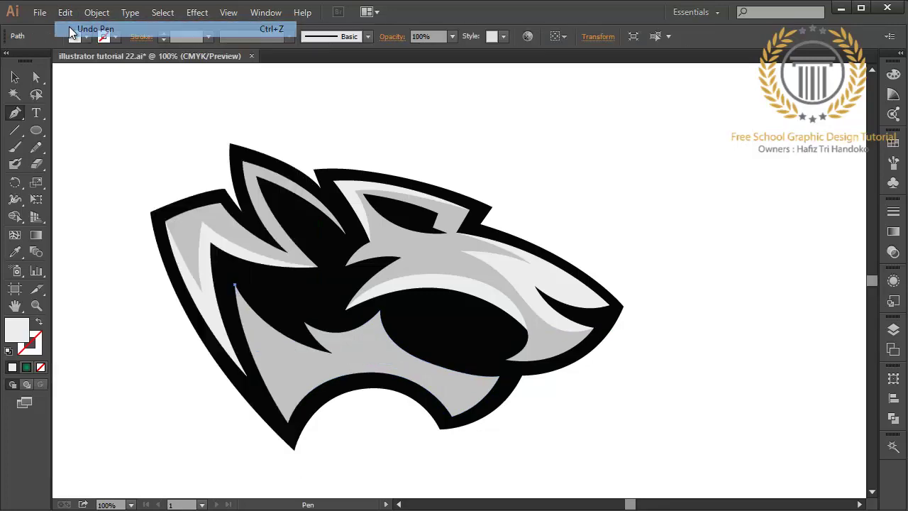
pyautogui.click(65, 12)
pyautogui.click(71, 30)
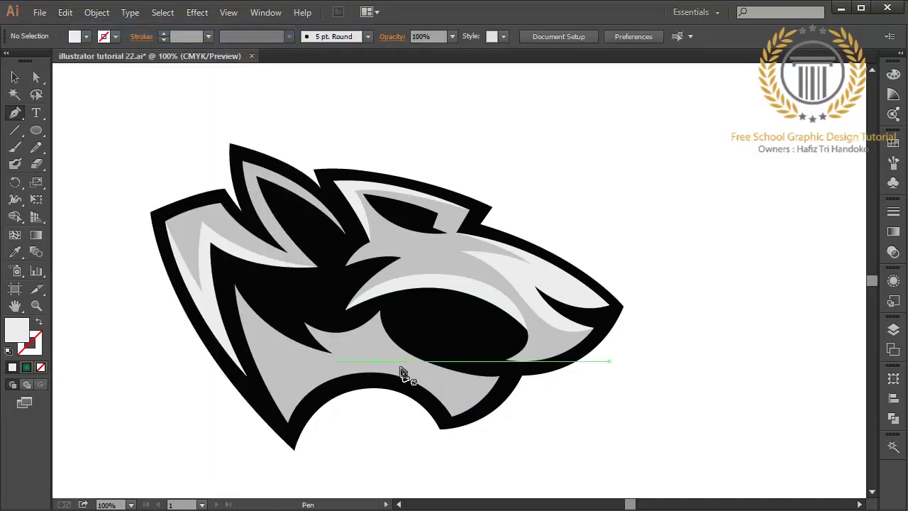
# - Draw and close a pale cheek shape running under the eye
pyautogui.click(387, 315)
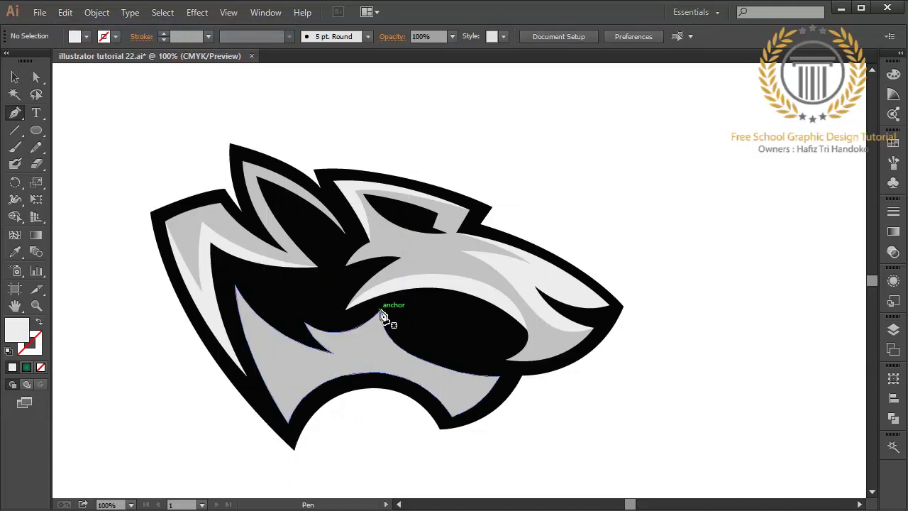
pyautogui.click(502, 383)
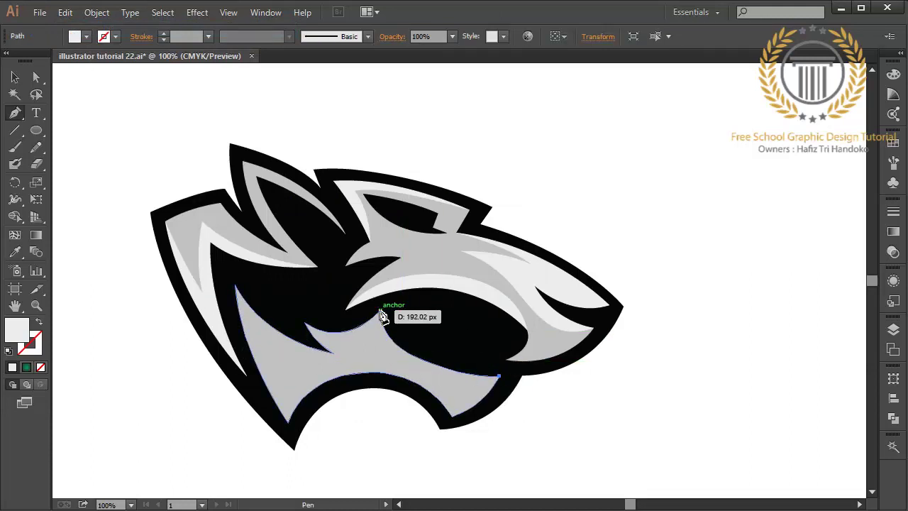
pyautogui.moveTo(382, 312); pyautogui.dragTo(379, 251)
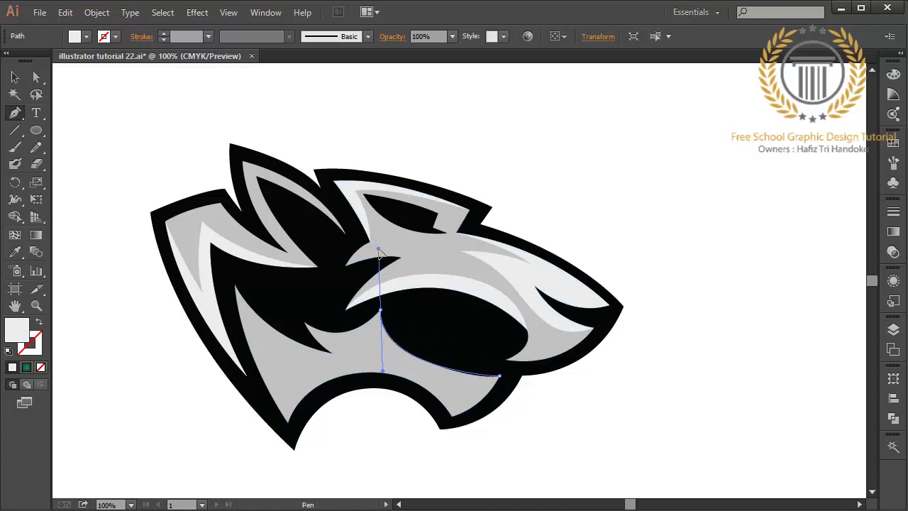
pyautogui.click(381, 311)
pyautogui.moveTo(305, 324); pyautogui.dragTo(284, 307)
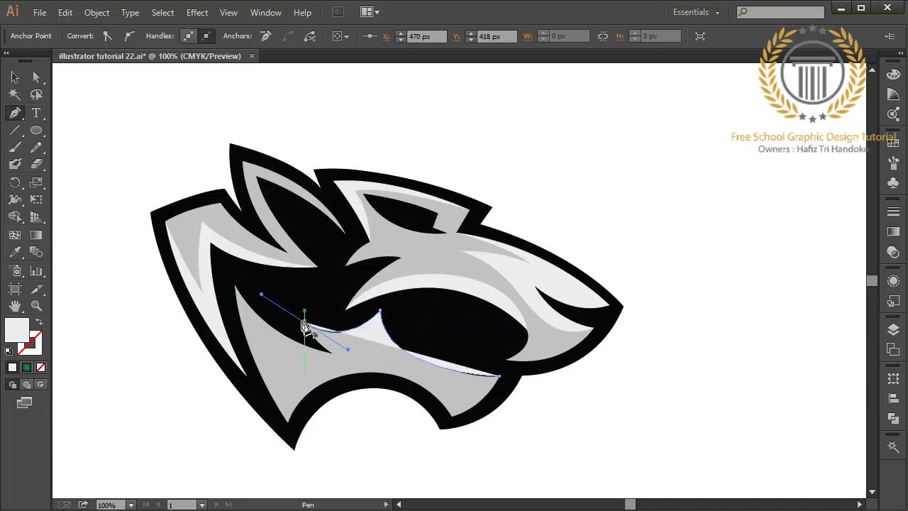
pyautogui.click(305, 324)
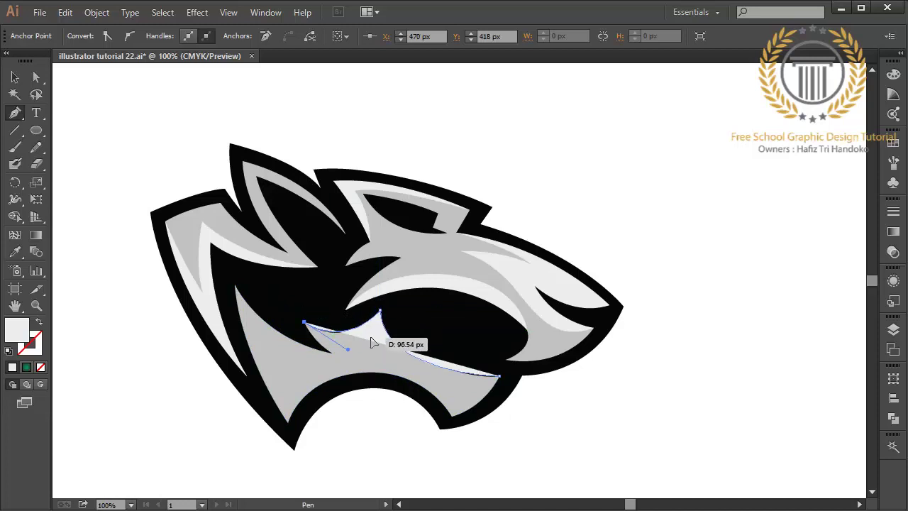
pyautogui.moveTo(370, 339); pyautogui.dragTo(415, 322)
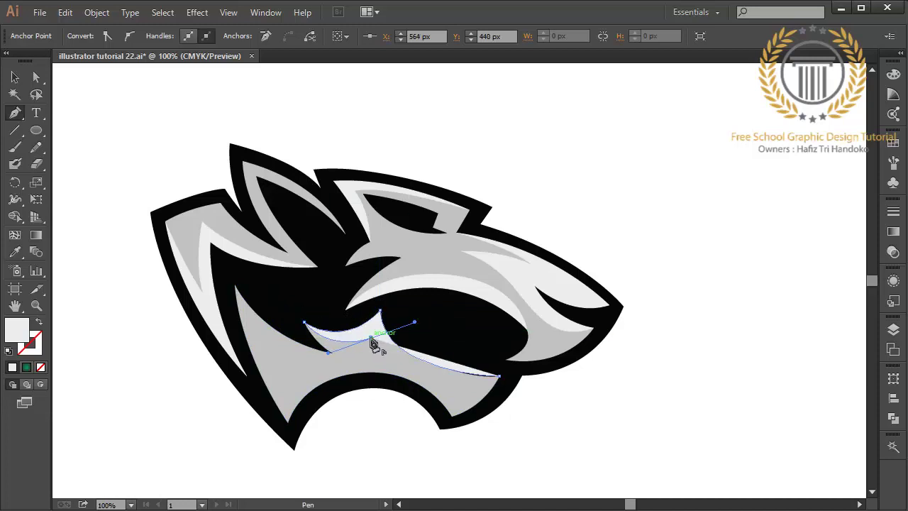
pyautogui.moveTo(501, 376); pyautogui.dragTo(586, 361)
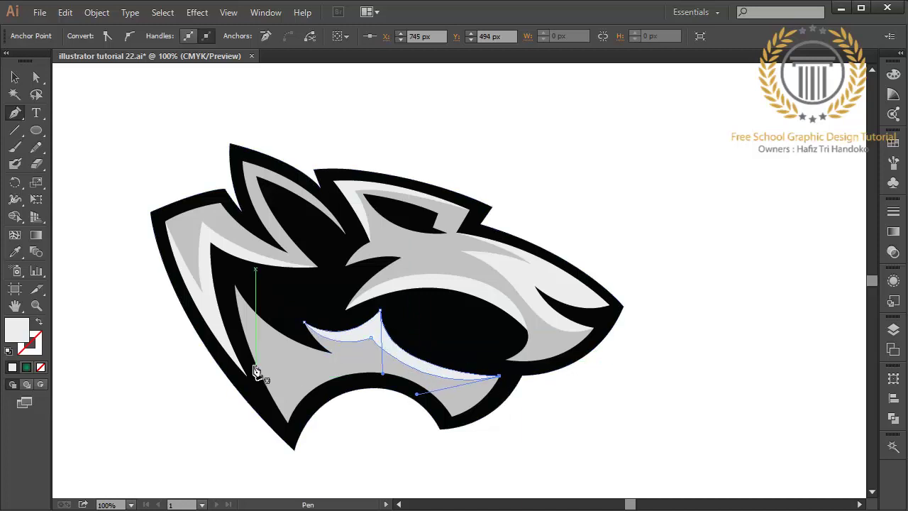
pyautogui.click(235, 286)
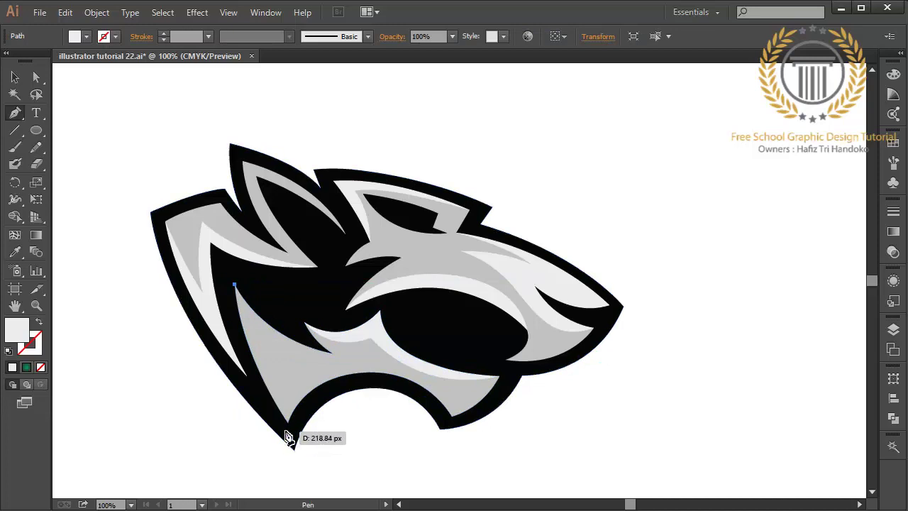
# - Trace an open curved path along the lower-left jaw, undoing the unwanted closing segment
pyautogui.moveTo(288, 422); pyautogui.dragTo(341, 492)
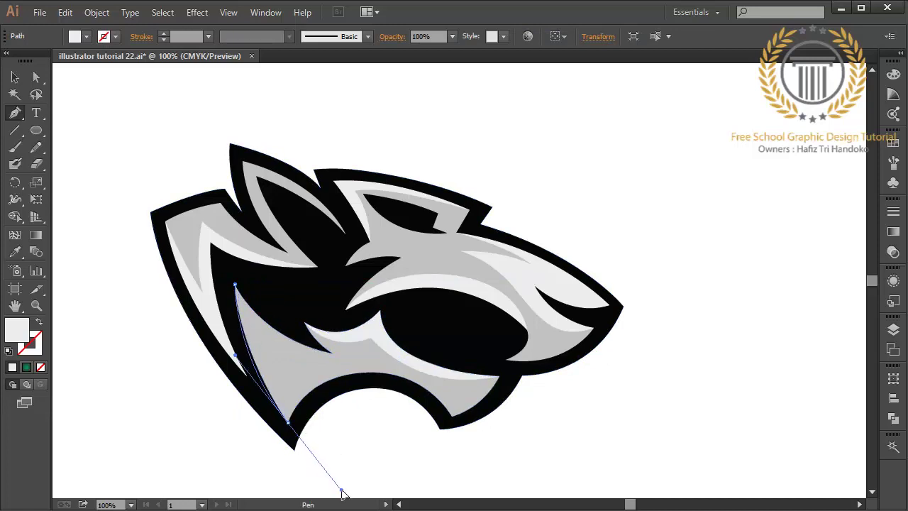
pyautogui.click(288, 422)
pyautogui.moveTo(463, 378)
pyautogui.mouseDown()
pyautogui.moveTo(369, 379)
pyautogui.moveTo(429, 375)
pyautogui.mouseUp()
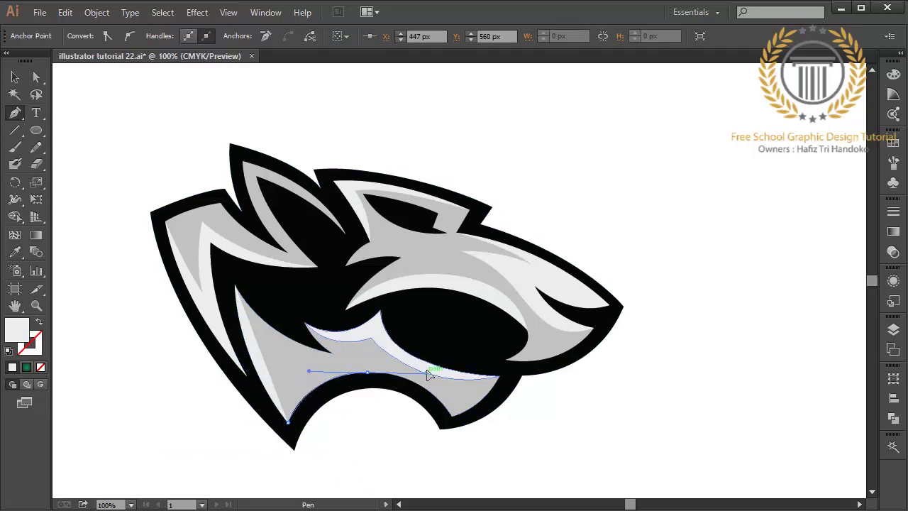
pyautogui.moveTo(429, 375); pyautogui.dragTo(433, 370)
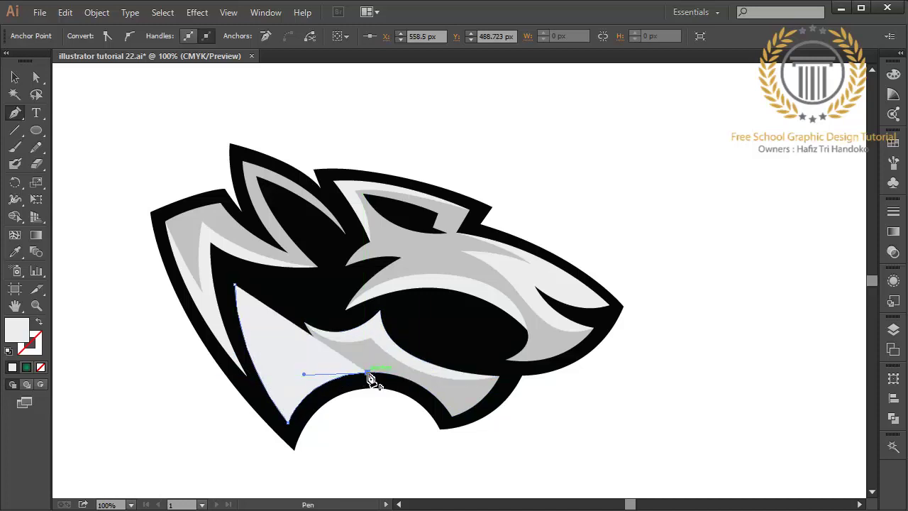
pyautogui.moveTo(286, 396); pyautogui.dragTo(245, 431)
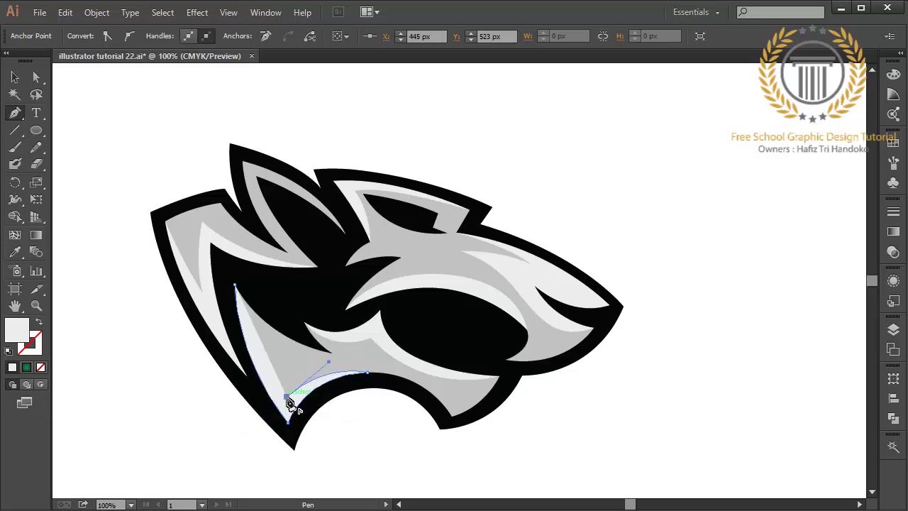
pyautogui.moveTo(287, 395); pyautogui.dragTo(239, 290)
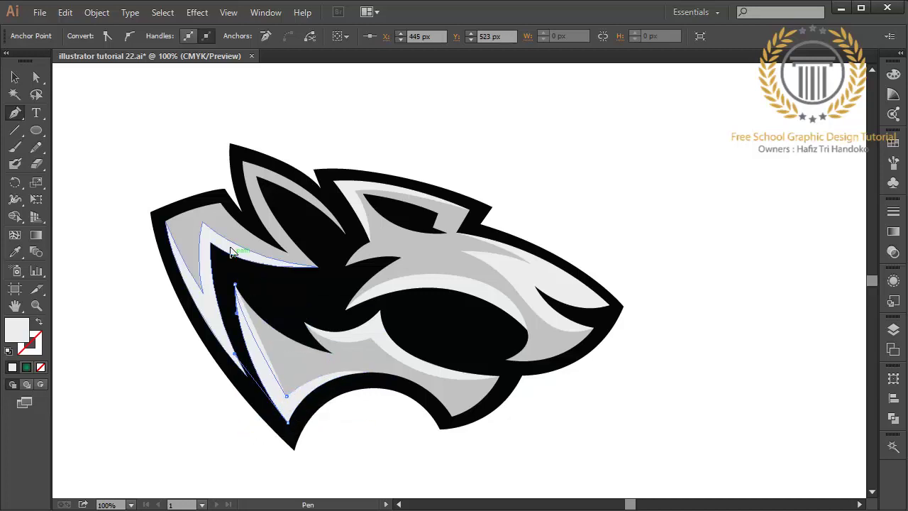
pyautogui.moveTo(232, 252); pyautogui.dragTo(232, 238)
pyautogui.hotkey('ctrl', 'z')
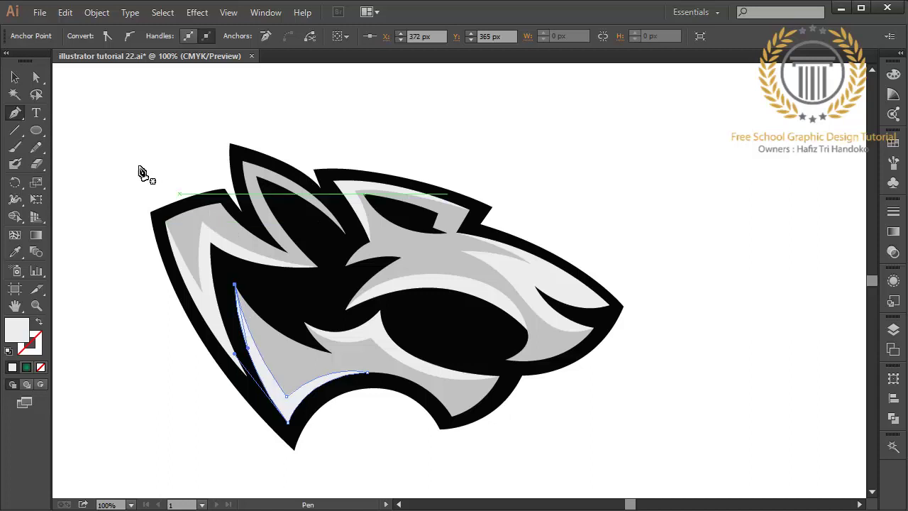
# - Deselect the path and save the logo as 'illustrator tutorial 22' in Adobe Illustrator format
pyautogui.click(15, 95)
pyautogui.click(15, 76)
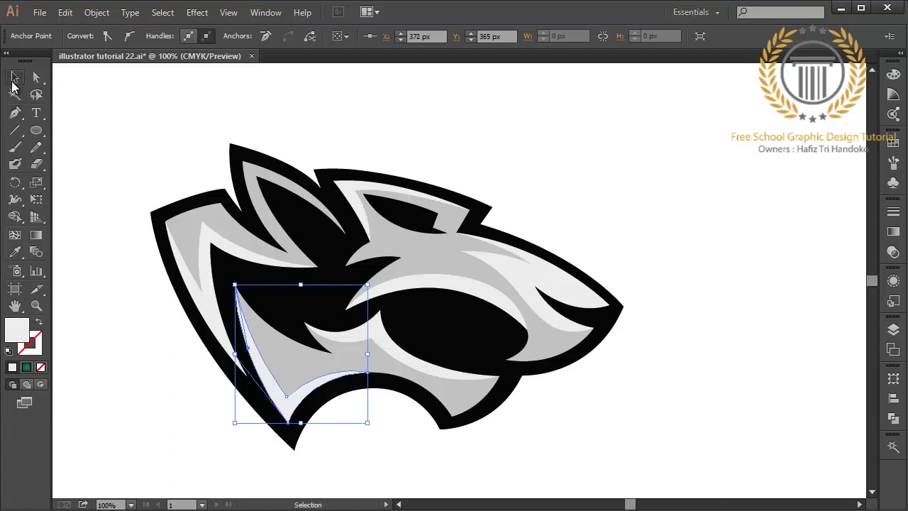
pyautogui.click(95, 144)
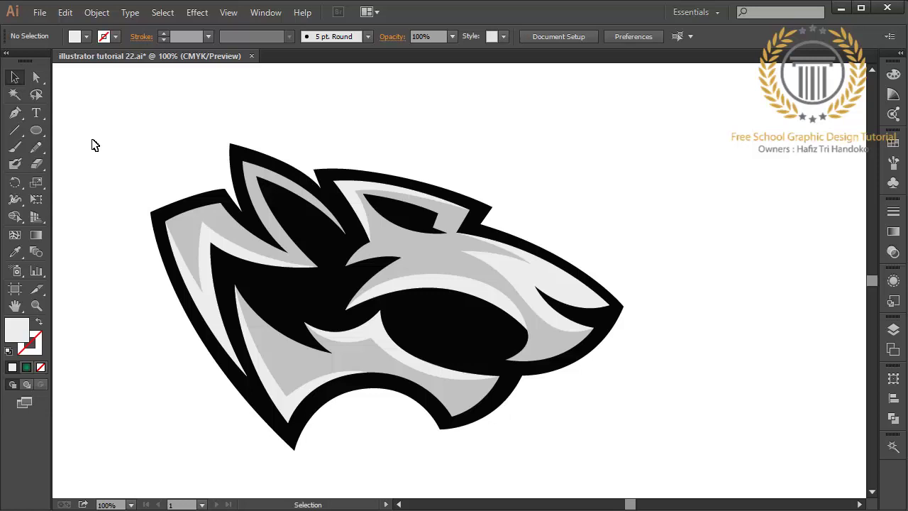
pyautogui.click(39, 13)
pyautogui.click(88, 144)
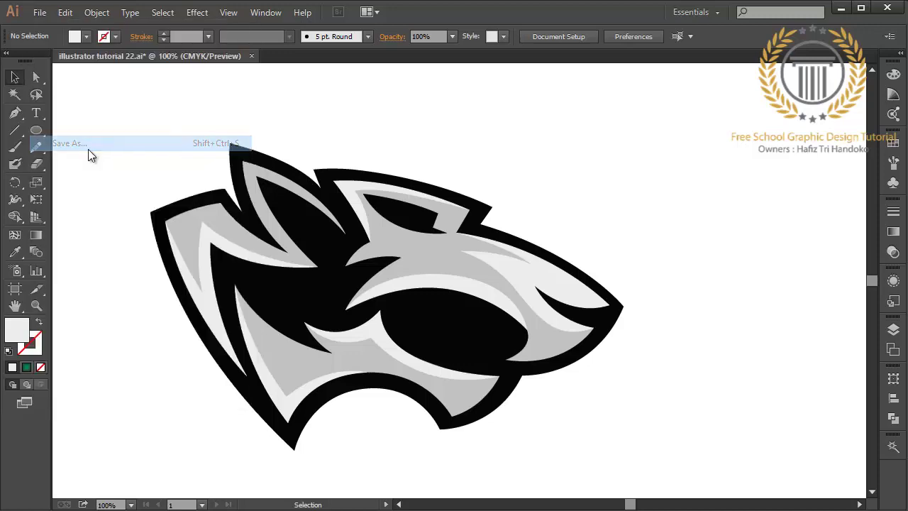
pyautogui.click(182, 267)
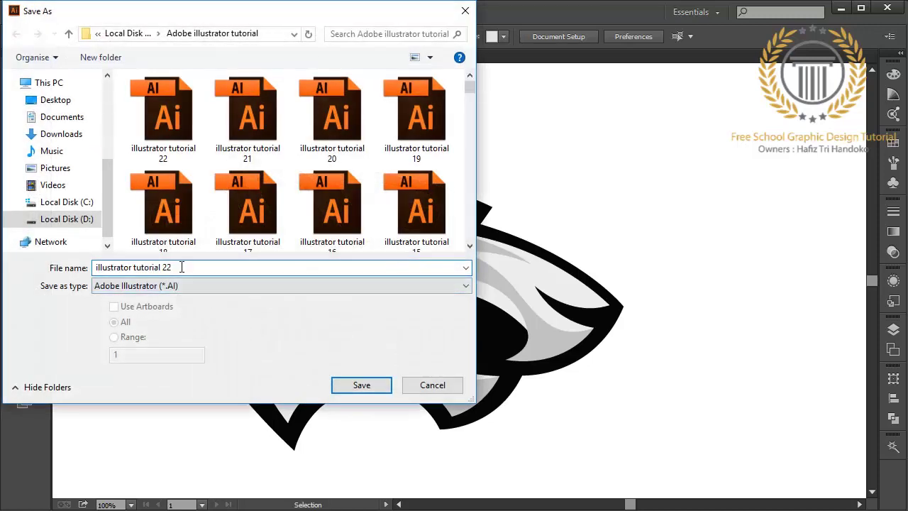
pyautogui.click(460, 385)
pyautogui.click(470, 333)
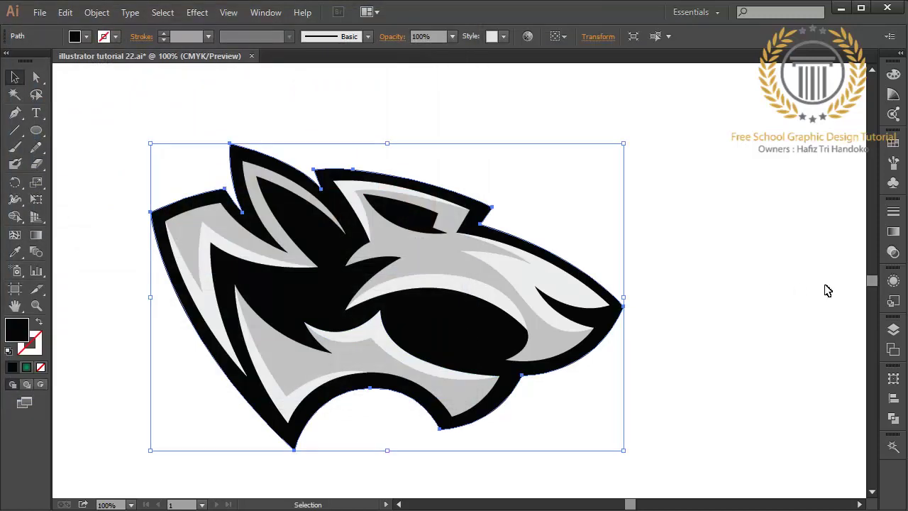
# - Make the head outline dark navy after trying red, purple and crimson, then fill the eye navy
pyautogui.click(897, 144)
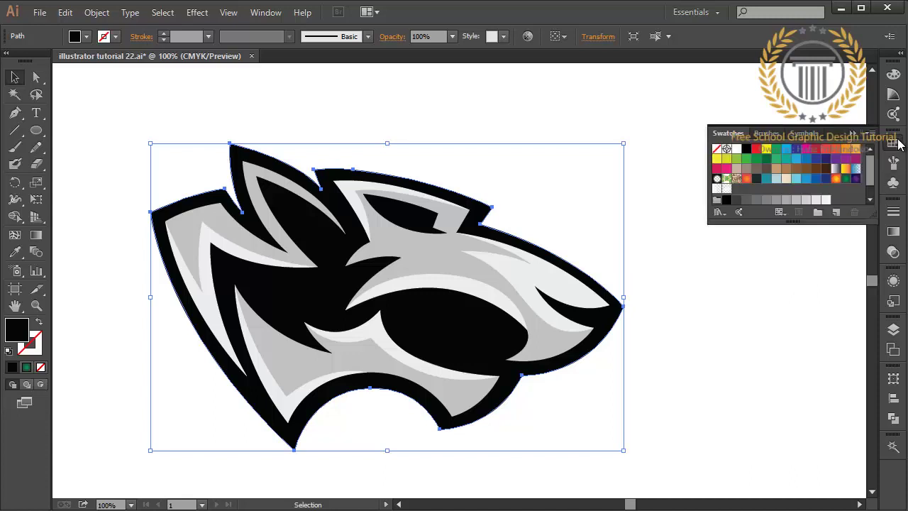
pyautogui.click(817, 150)
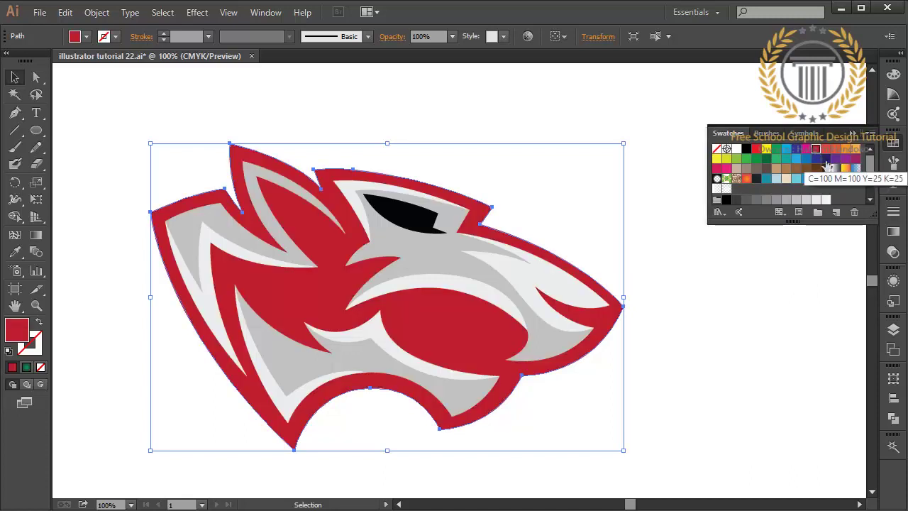
pyautogui.click(826, 159)
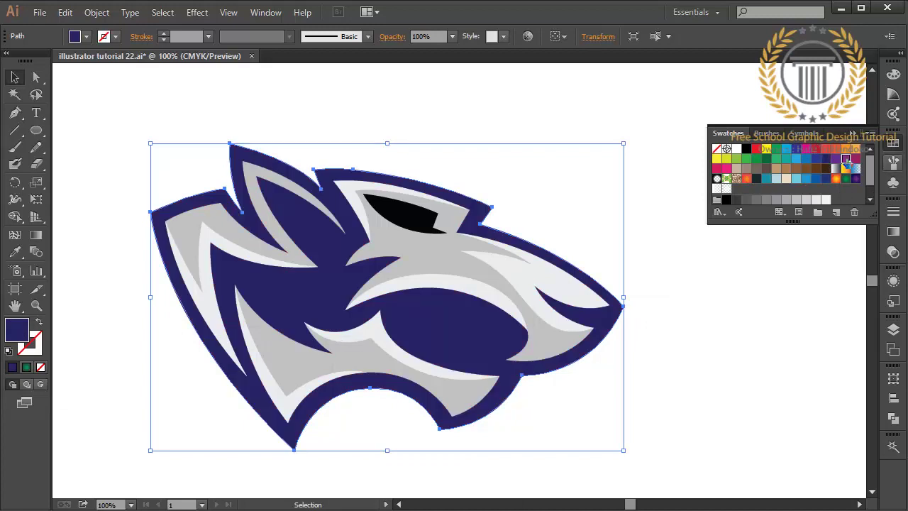
pyautogui.click(847, 160)
pyautogui.click(718, 169)
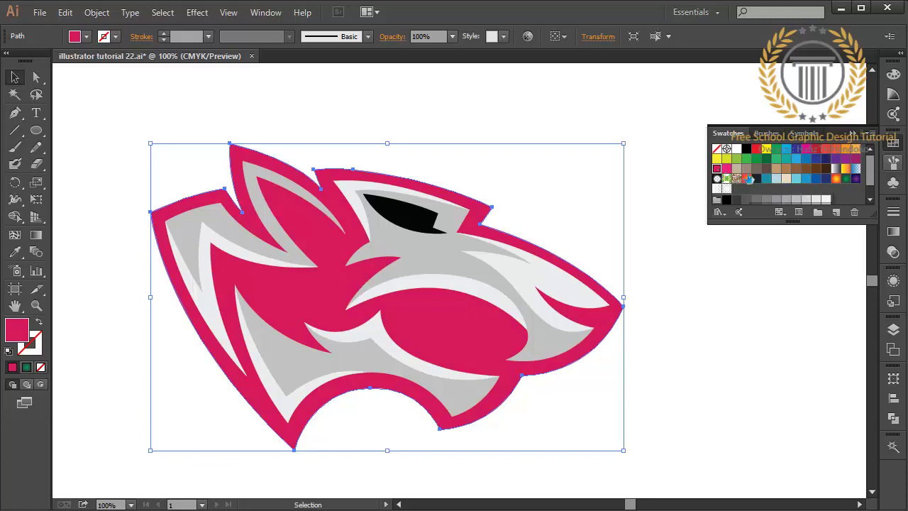
pyautogui.click(825, 159)
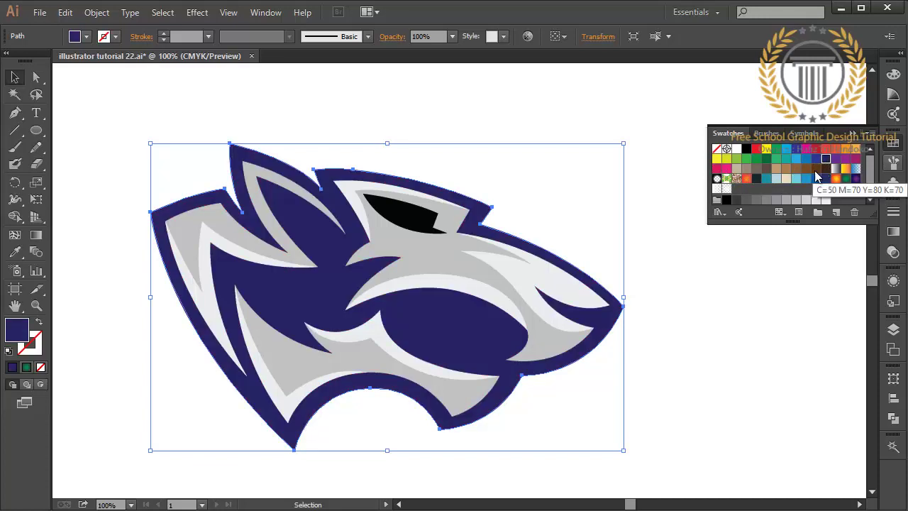
pyautogui.click(416, 222)
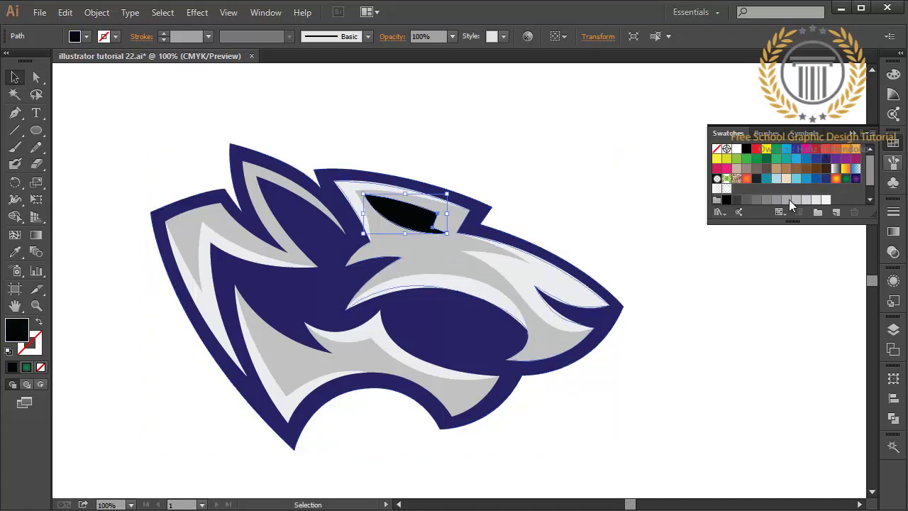
pyautogui.click(827, 161)
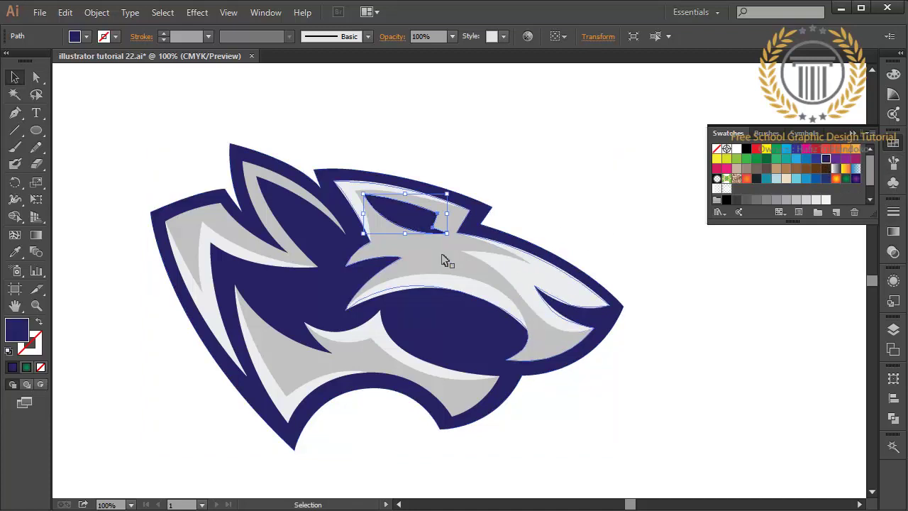
# - Fill the three gray face shapes orange after trying two blues
pyautogui.click(444, 259)
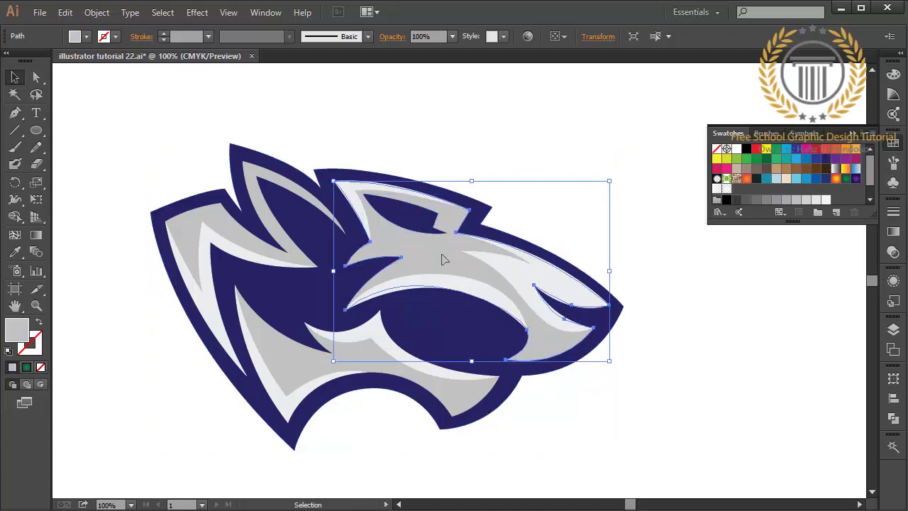
pyautogui.keyDown('shift'); pyautogui.click(277, 249); pyautogui.keyUp('shift')
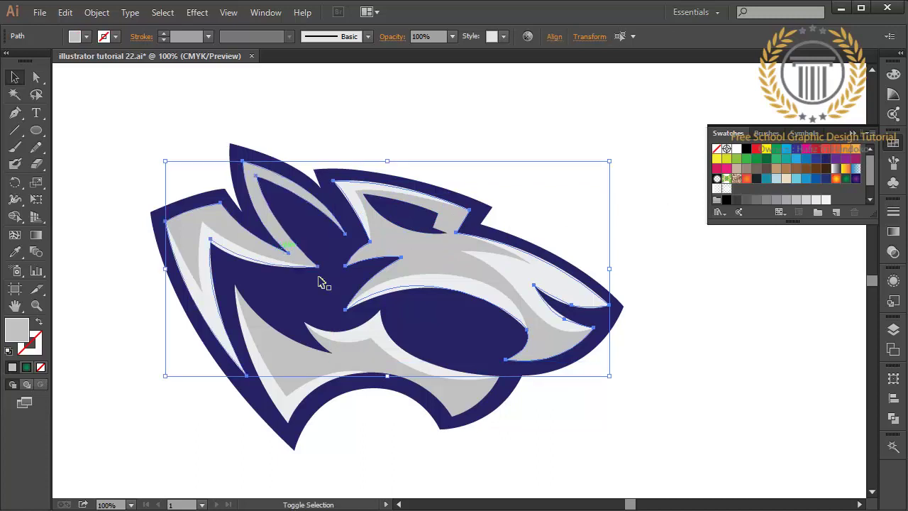
pyautogui.keyDown('shift'); pyautogui.click(388, 355); pyautogui.keyUp('shift')
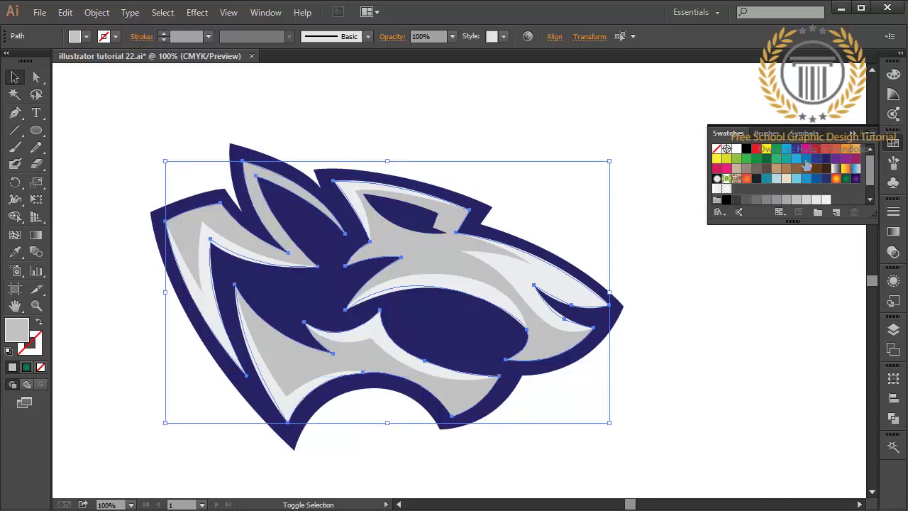
pyautogui.click(807, 159)
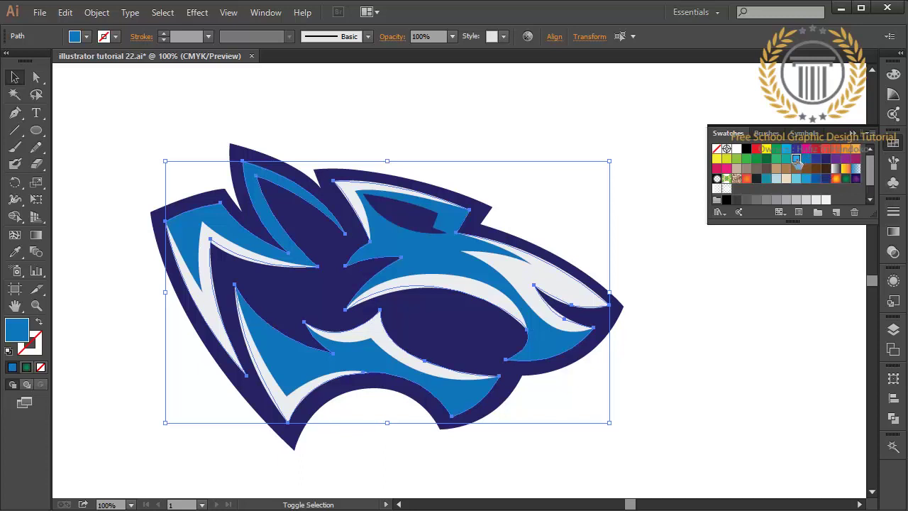
pyautogui.click(796, 159)
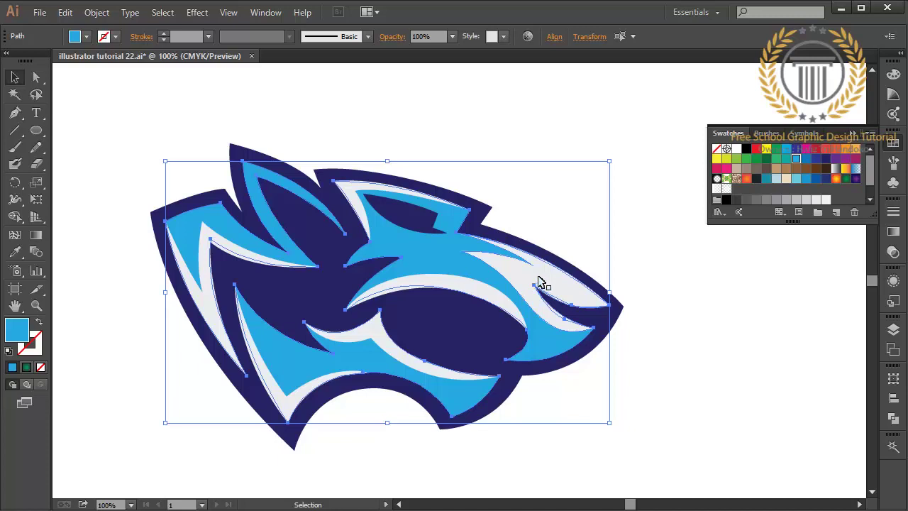
pyautogui.click(845, 151)
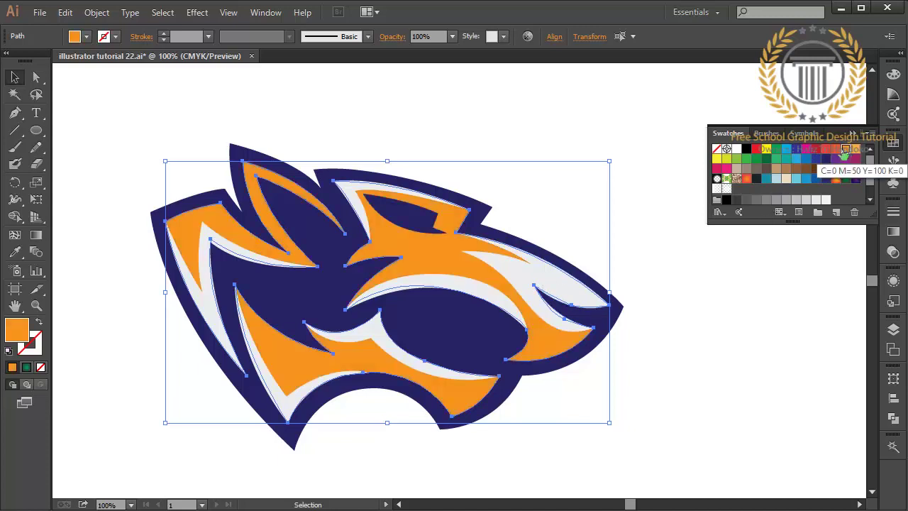
pyautogui.click(546, 280)
pyautogui.keyDown('shift'); pyautogui.click(462, 294); pyautogui.keyUp('shift')
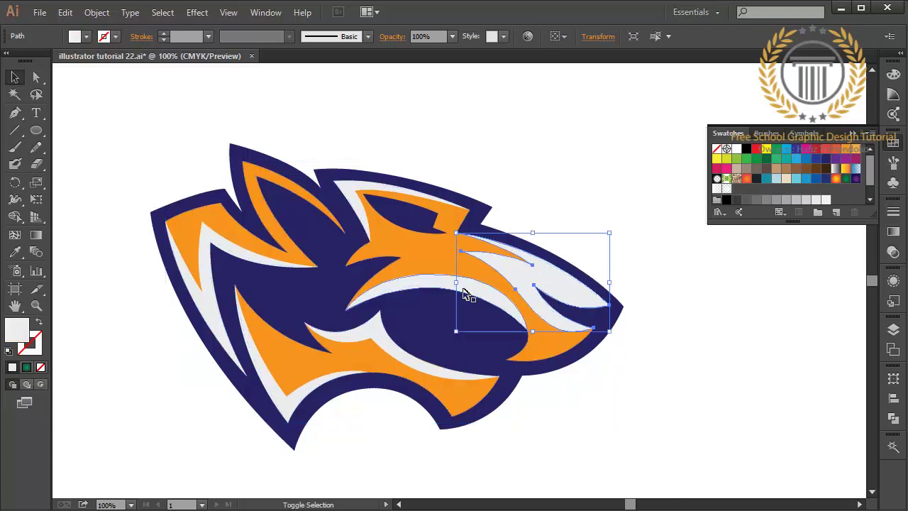
# - Select all the pale highlight shapes and try light orange and yellow swatches on them
pyautogui.keyDown('shift'); pyautogui.click(349, 199); pyautogui.keyUp('shift')
pyautogui.keyDown('shift'); pyautogui.click(233, 254); pyautogui.keyUp('shift')
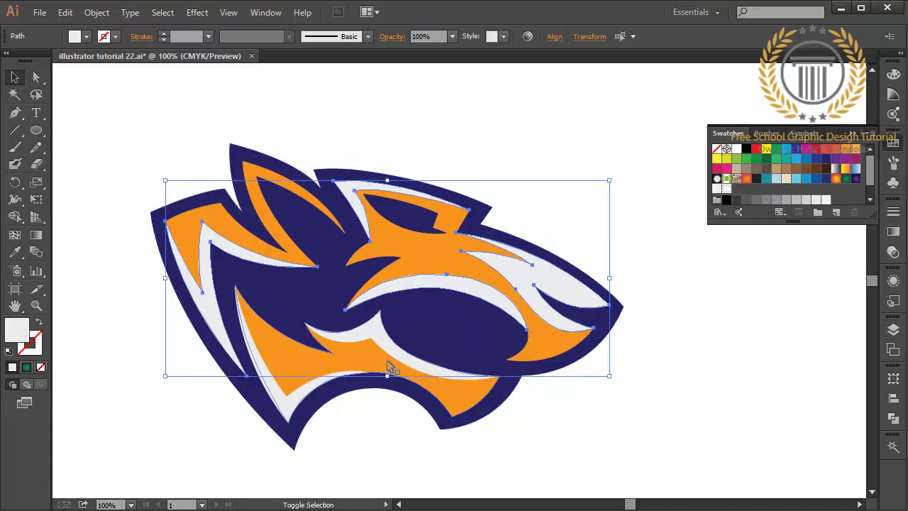
pyautogui.keyDown('shift'); pyautogui.click(391, 344); pyautogui.keyUp('shift')
pyautogui.keyDown('shift'); pyautogui.click(311, 389); pyautogui.keyUp('shift')
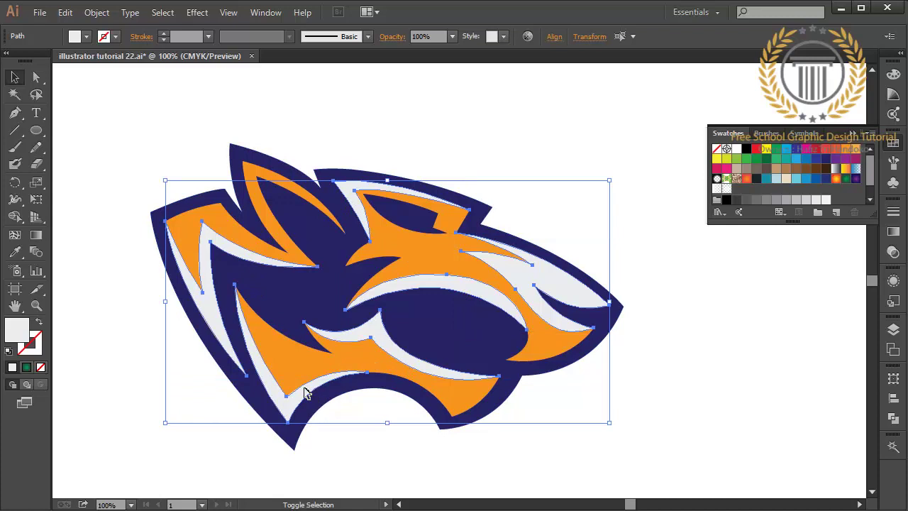
pyautogui.click(856, 149)
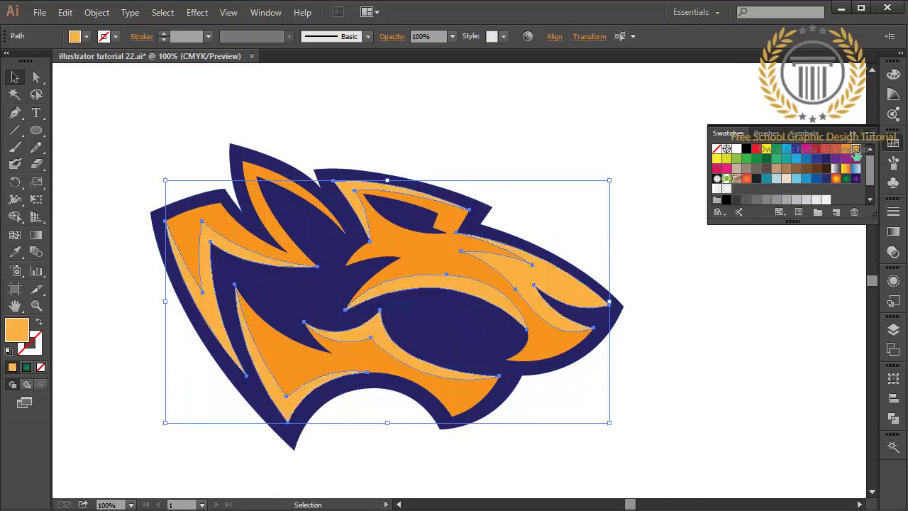
pyautogui.click(717, 159)
pyautogui.click(856, 149)
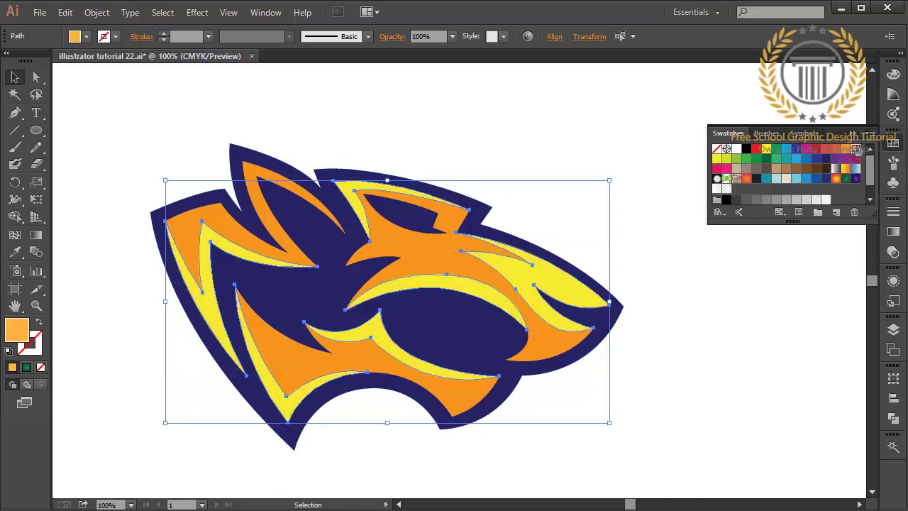
# - Set the highlight fill to golden yellow-orange FFB600, collapse Swatches and deselect
pyautogui.doubleClick(17, 329)
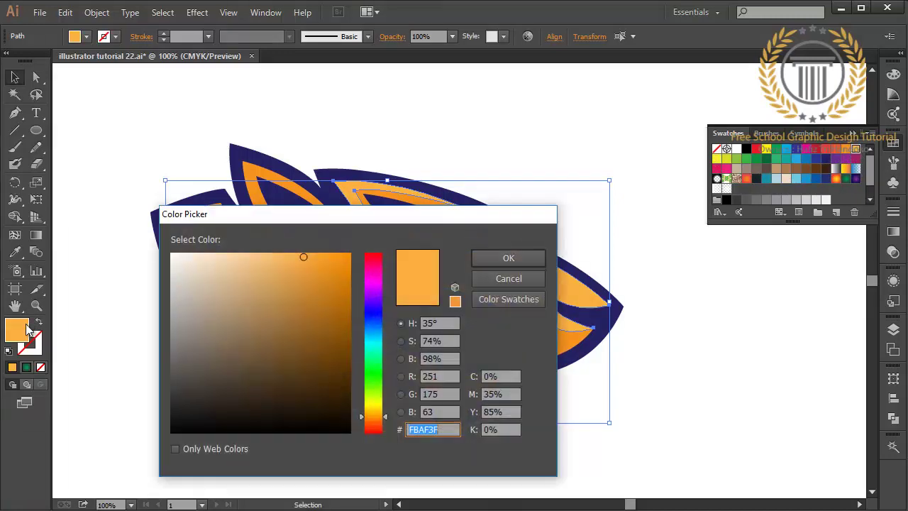
pyautogui.moveTo(345, 261); pyautogui.dragTo(366, 254)
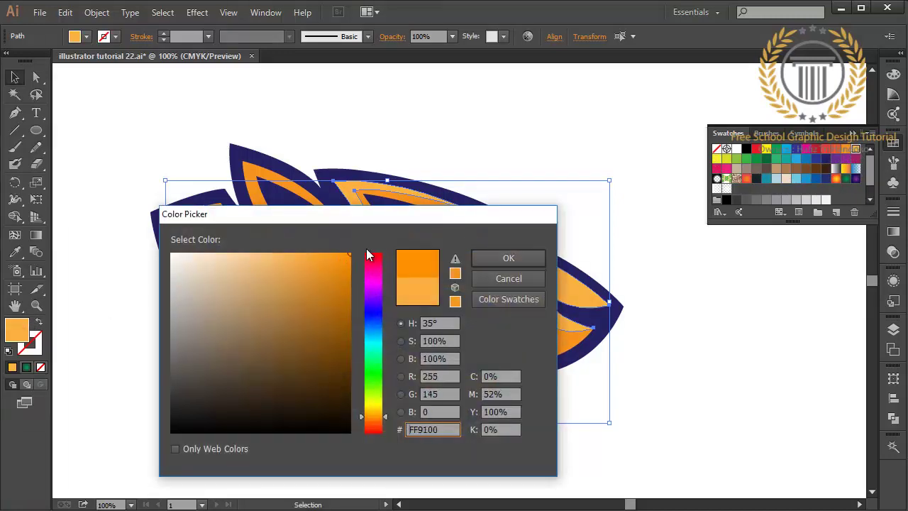
pyautogui.click(372, 412)
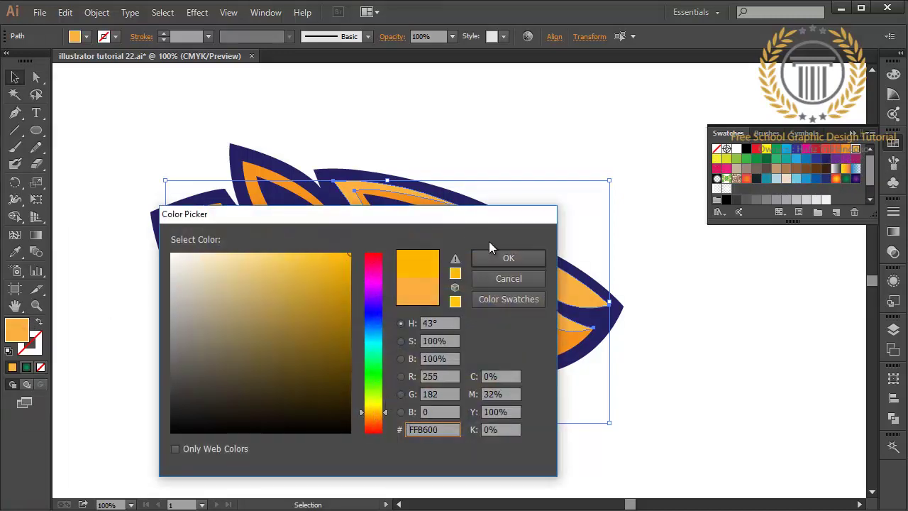
pyautogui.click(501, 258)
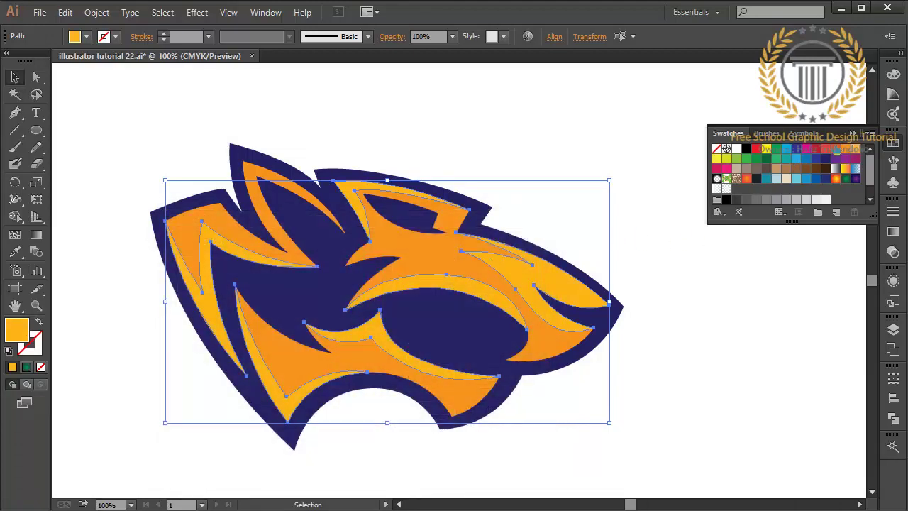
pyautogui.click(851, 134)
pyautogui.click(738, 195)
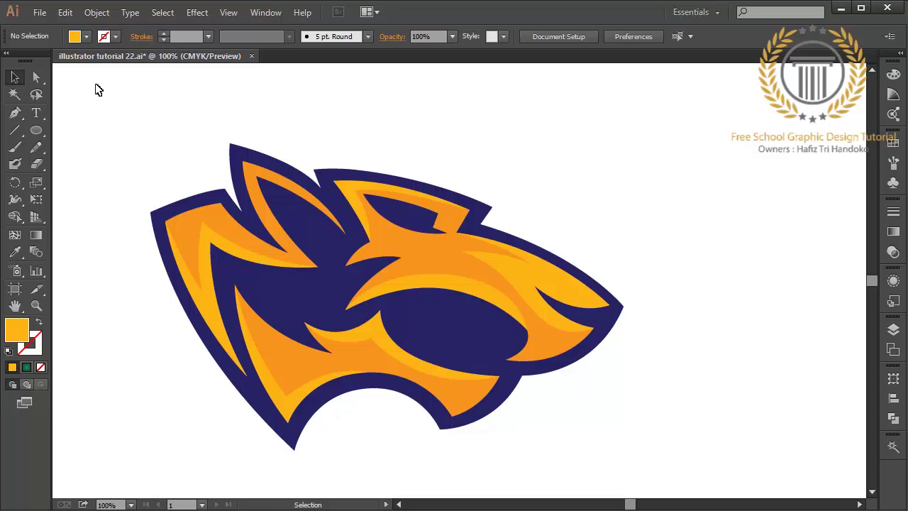
# - Start Save As and change the file name's final digit to 3
pyautogui.click(40, 14)
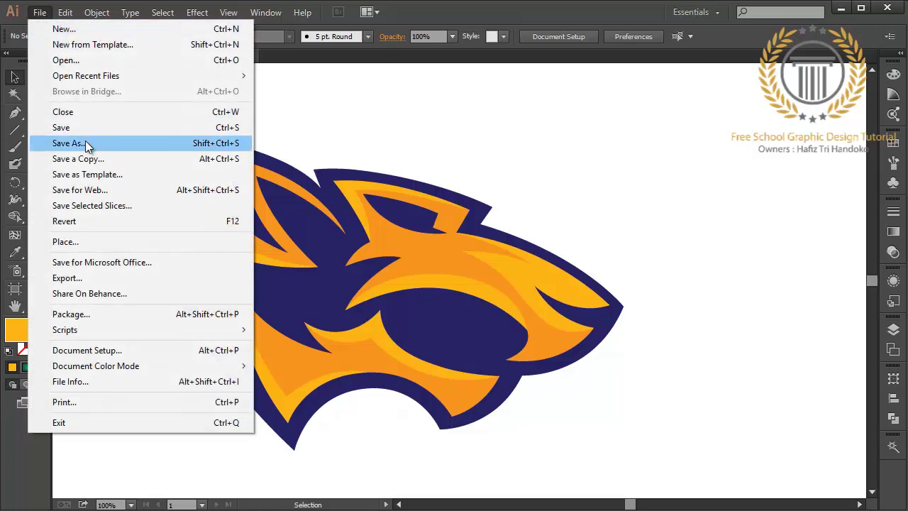
pyautogui.click(61, 143)
pyautogui.click(206, 268)
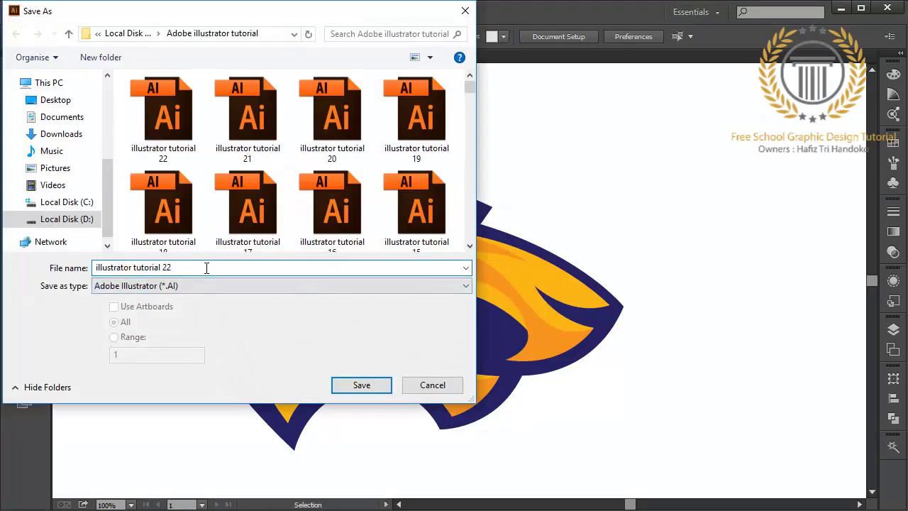
pyautogui.press('BackSpace')
pyautogui.write('4')
pyautogui.press('BackSpace')
pyautogui.press('BackSpace')
pyautogui.write('3')
# - Browse to D:\freeschoolgraphicdesigntutorial and sort its files by name, then by date
pyautogui.click(124, 33)
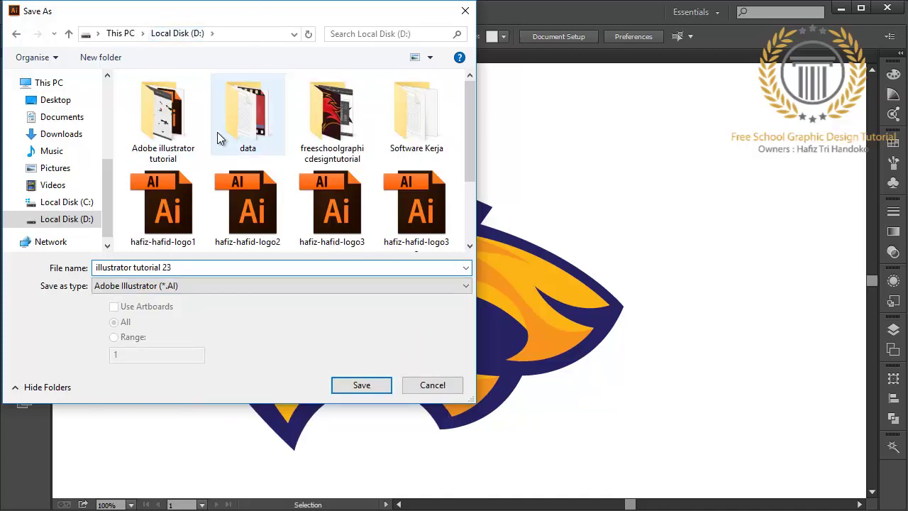
pyautogui.doubleClick(337, 138)
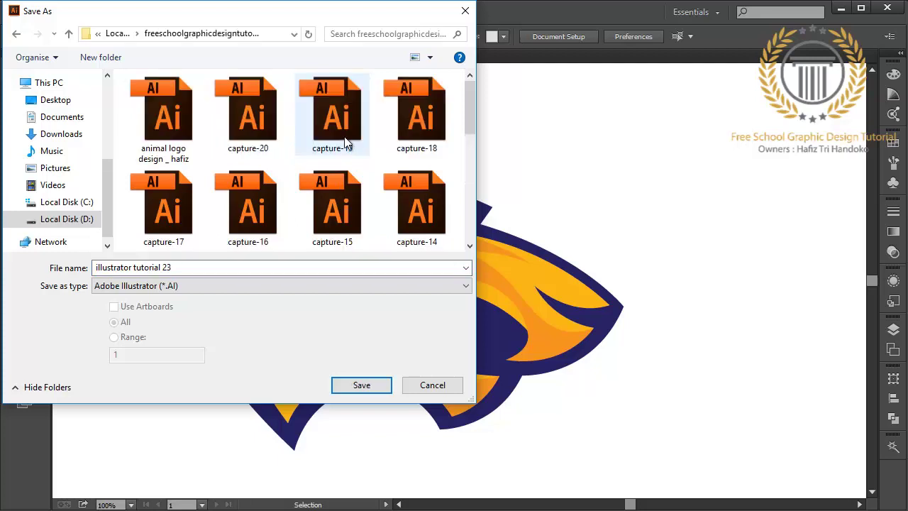
pyautogui.click(159, 126)
pyautogui.click(218, 267)
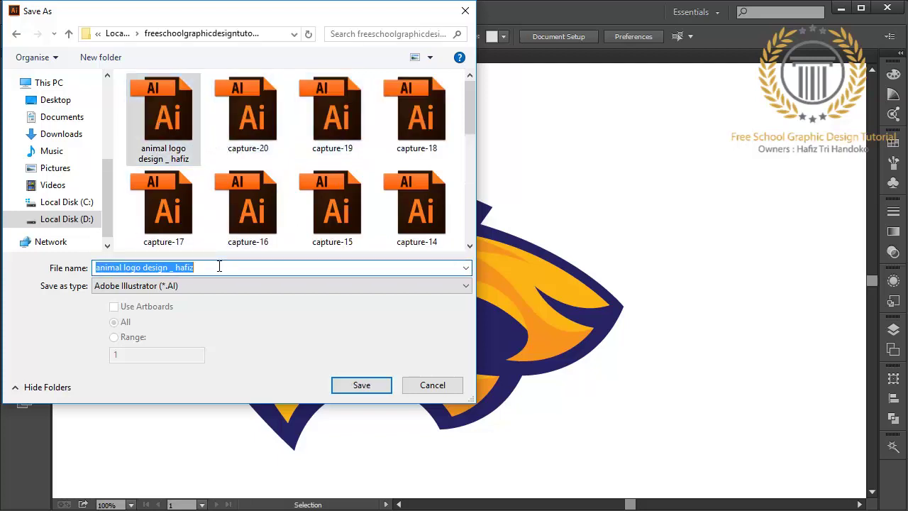
pyautogui.click(219, 267)
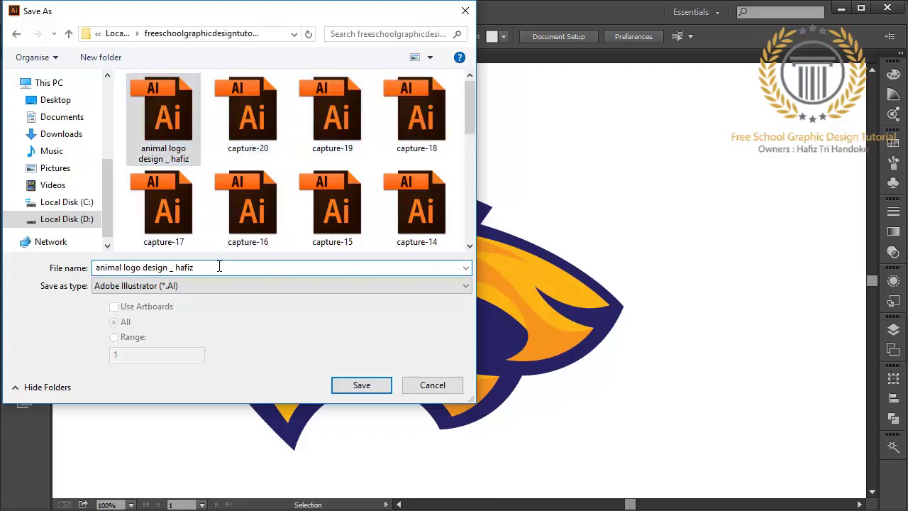
pyautogui.rightClick(206, 165)
pyautogui.moveTo(131, 190)
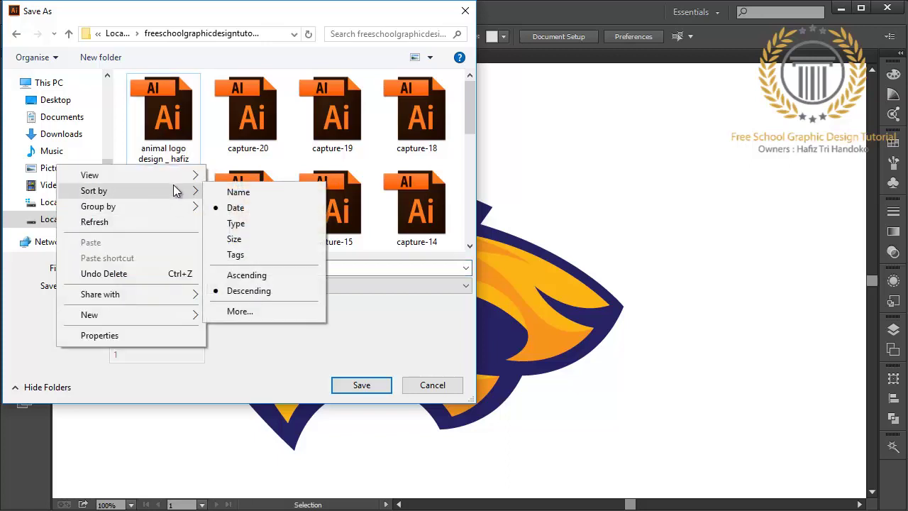
pyautogui.click(235, 205)
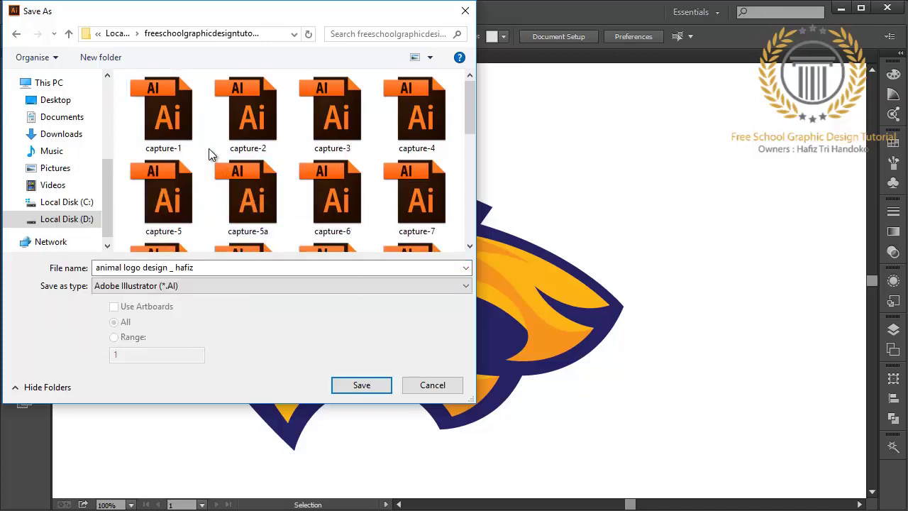
pyautogui.rightClick(209, 155)
pyautogui.click(217, 195)
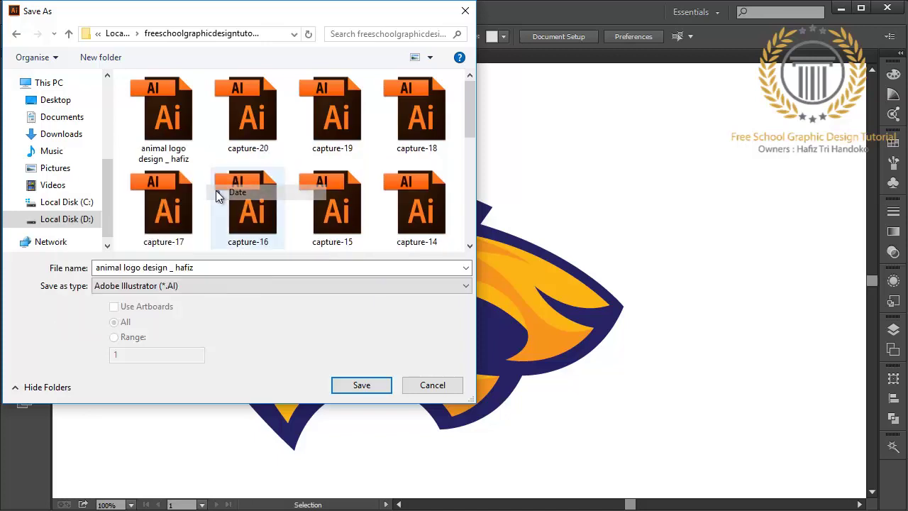
# - Save the logo as 'animal logo design' in Illustrator CC format
pyautogui.click(174, 149)
pyautogui.click(202, 267)
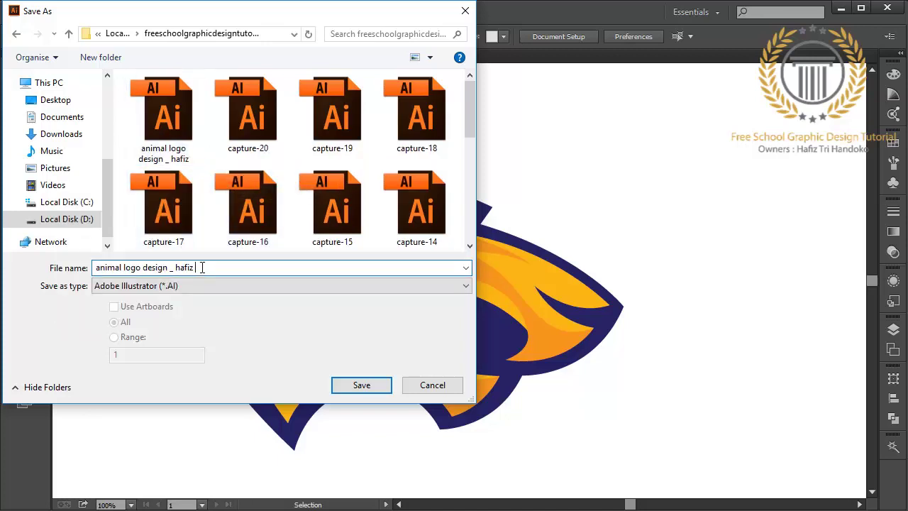
pyautogui.write('1')
pyautogui.click(356, 386)
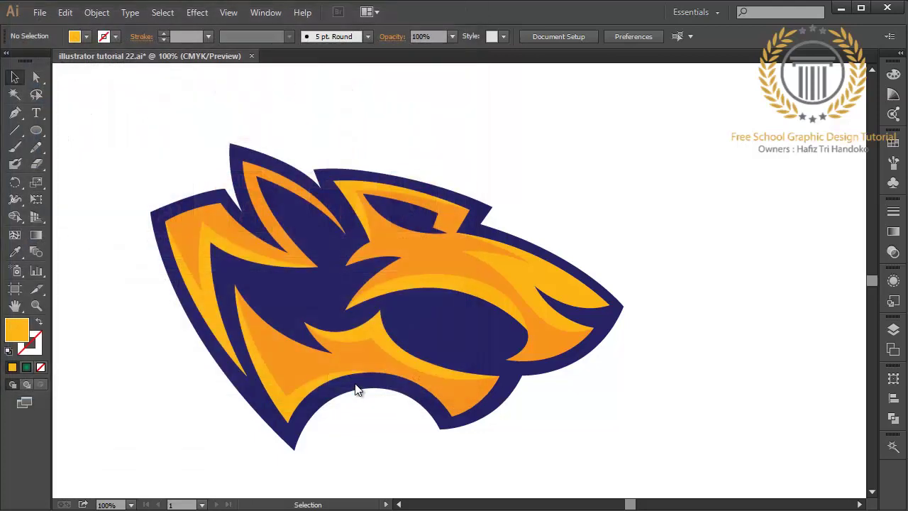
pyautogui.click(343, 57)
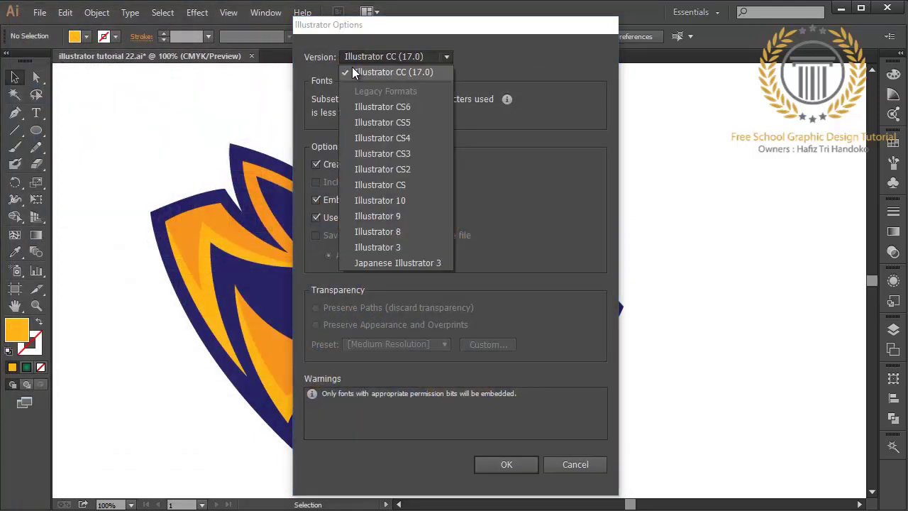
pyautogui.click(487, 469)
# - Bring up the Open dialog and cancel it, returning to the open capture-4.ai document
pyautogui.click(36, 14)
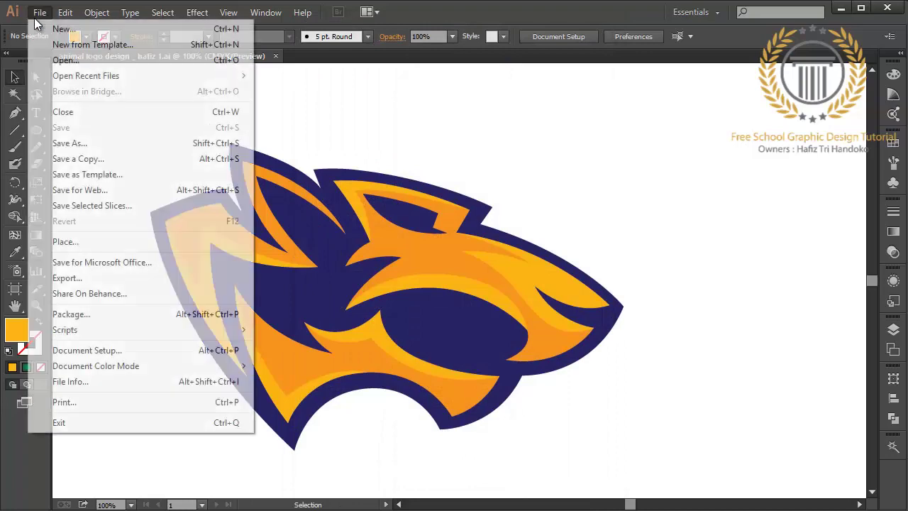
pyautogui.click(54, 64)
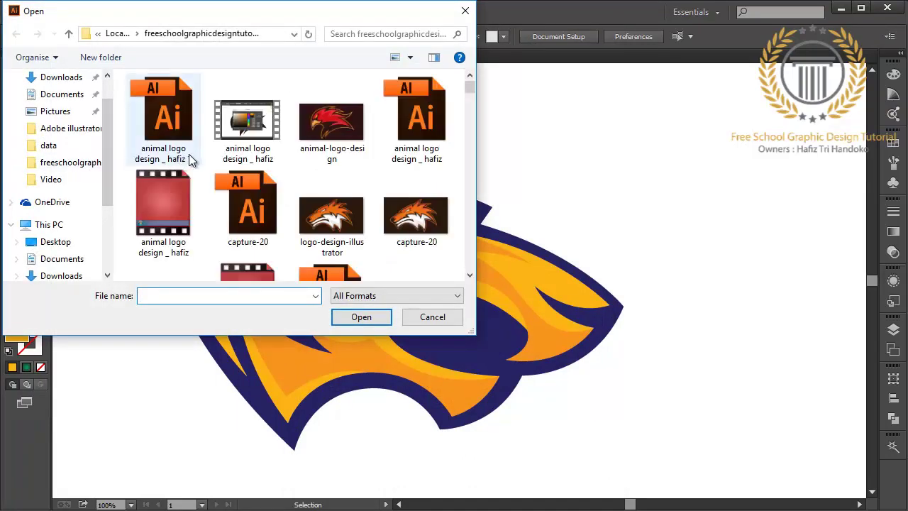
pyautogui.click(465, 13)
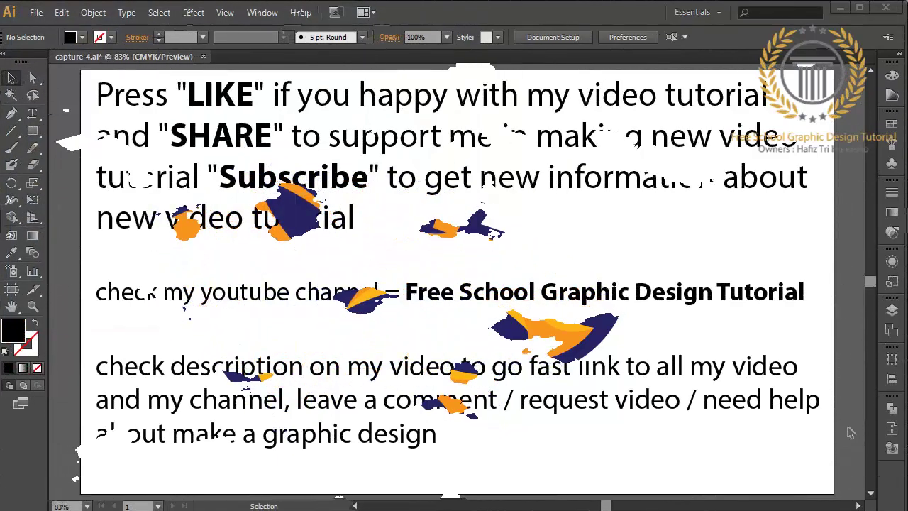
# - Brush freehand arrows under the lines pointing to LIKE, SHARE and Subscribe
pyautogui.click(12, 147)
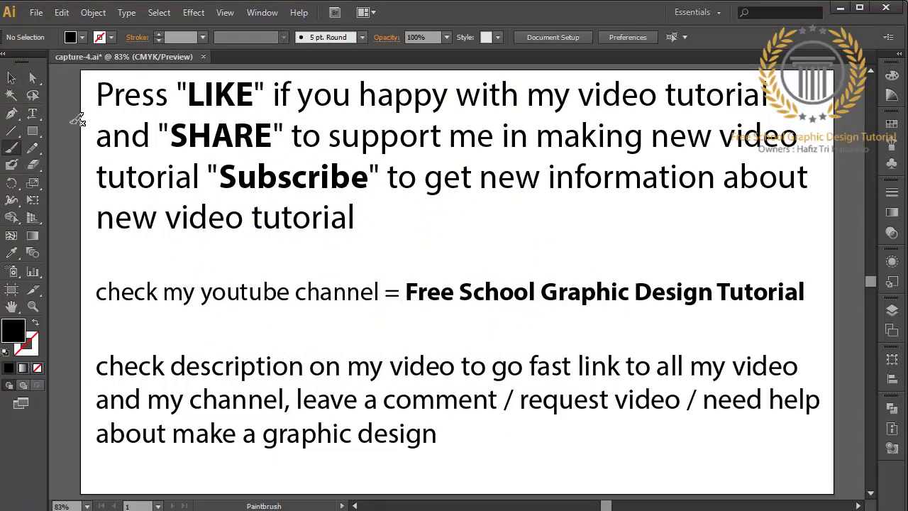
pyautogui.moveTo(78, 116); pyautogui.dragTo(180, 102)
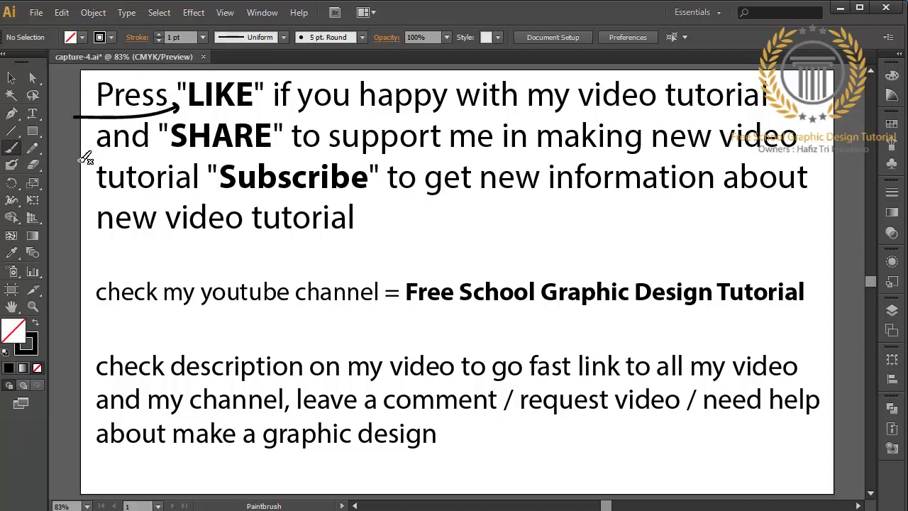
pyautogui.moveTo(78, 162); pyautogui.dragTo(169, 147)
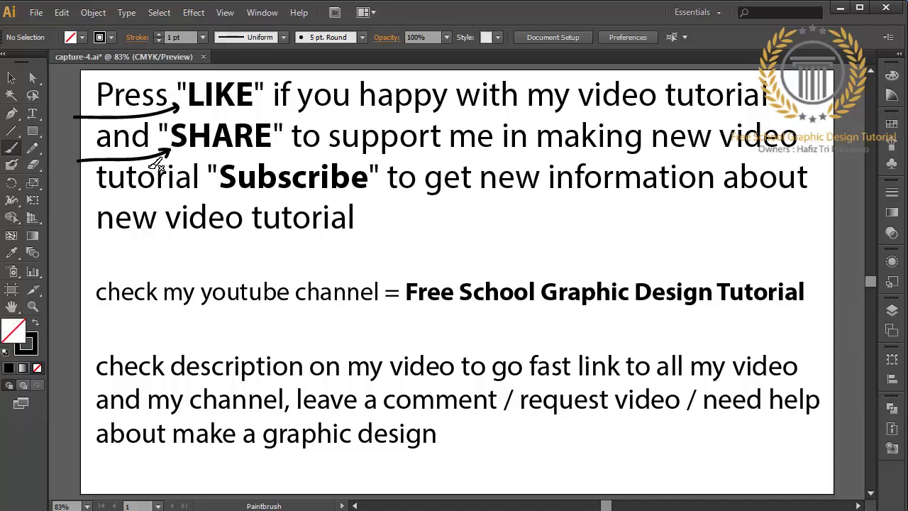
pyautogui.moveTo(73, 198); pyautogui.dragTo(222, 189)
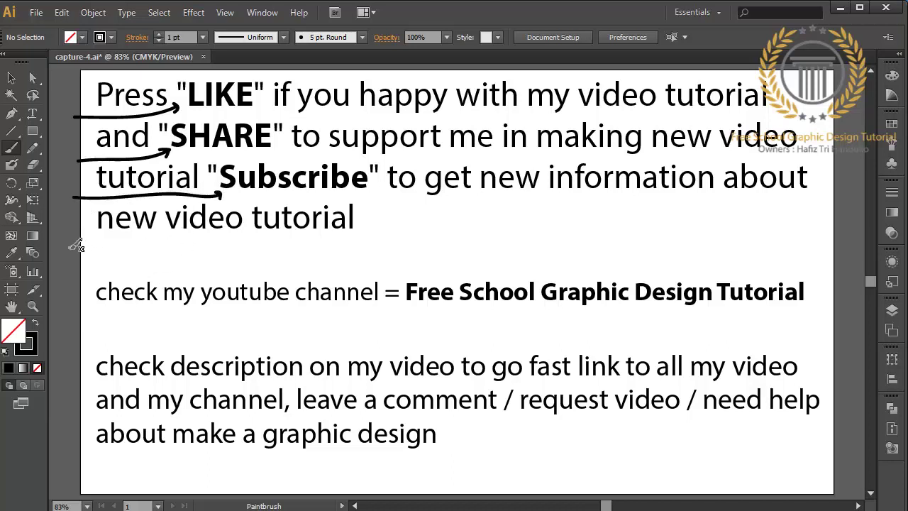
# - Add a curved arrow toward youtube, loop the channel name, and arrow the final paragraph
pyautogui.moveTo(68, 248)
pyautogui.mouseDown()
pyautogui.moveTo(229, 261)
pyautogui.moveTo(250, 268)
pyautogui.moveTo(241, 281)
pyautogui.moveTo(364, 244)
pyautogui.moveTo(515, 266)
pyautogui.mouseUp()
pyautogui.moveTo(406, 311)
pyautogui.mouseDown()
pyautogui.moveTo(750, 313)
pyautogui.moveTo(792, 308)
pyautogui.moveTo(823, 284)
pyautogui.moveTo(773, 263)
pyautogui.moveTo(657, 284)
pyautogui.mouseUp()
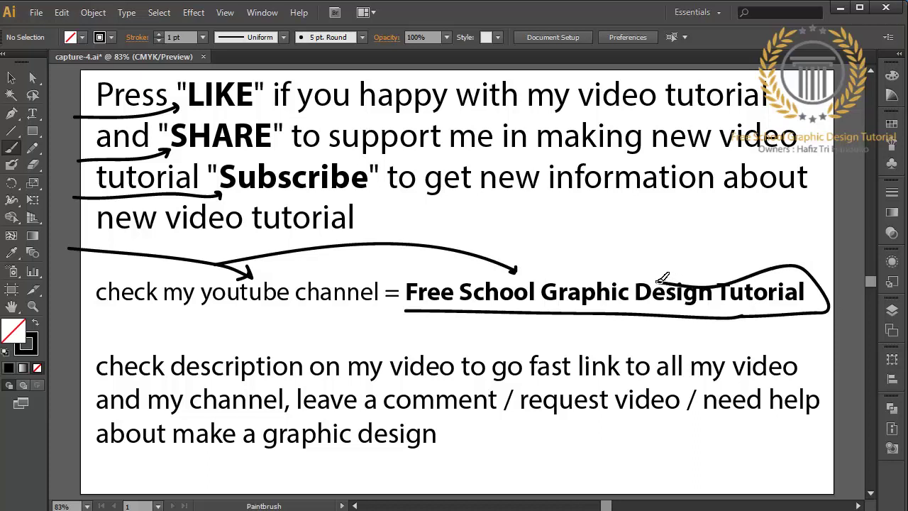
pyautogui.hotkey('ctrl', 'z')
pyautogui.hotkey('ctrl', 'z')
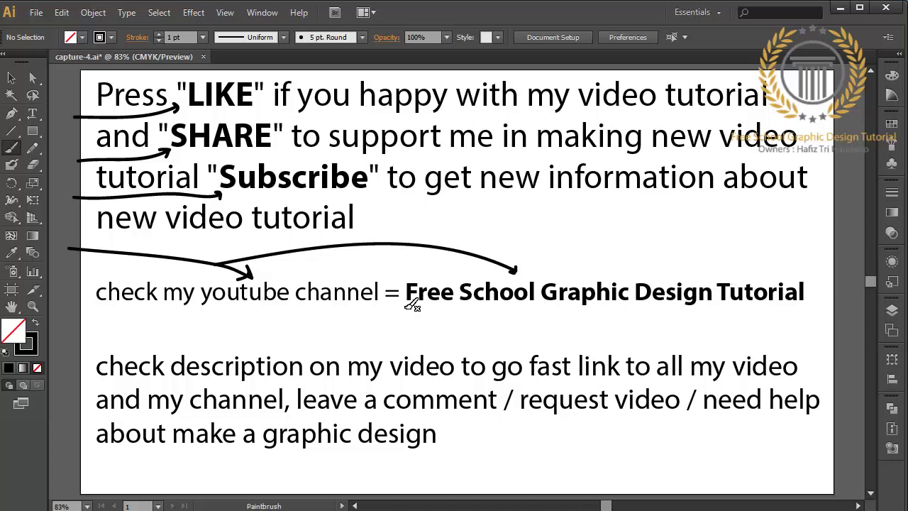
pyautogui.moveTo(408, 305)
pyautogui.mouseDown()
pyautogui.moveTo(771, 317)
pyautogui.moveTo(829, 291)
pyautogui.moveTo(796, 268)
pyautogui.moveTo(466, 265)
pyautogui.moveTo(401, 277)
pyautogui.moveTo(410, 305)
pyautogui.mouseUp()
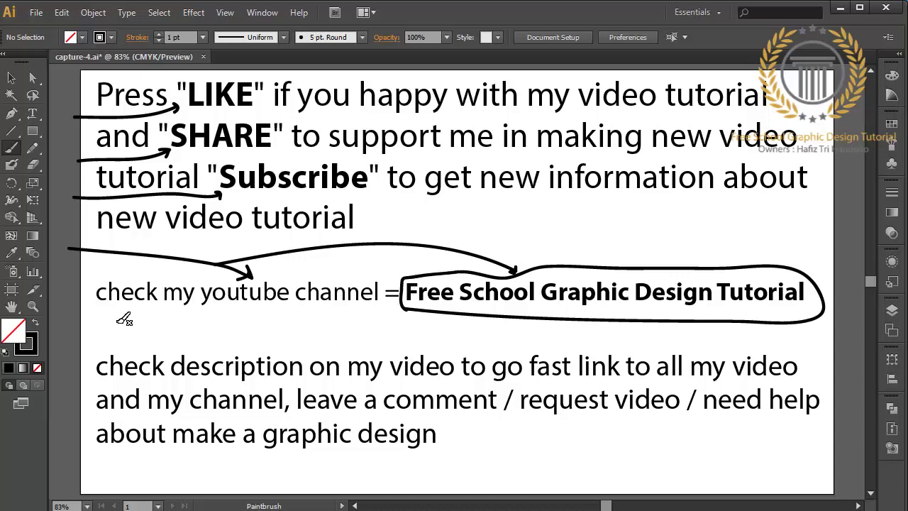
pyautogui.moveTo(116, 322)
pyautogui.mouseDown()
pyautogui.moveTo(167, 346)
pyautogui.moveTo(154, 350)
pyautogui.mouseUp()
pyautogui.moveTo(525, 462); pyautogui.dragTo(446, 423)
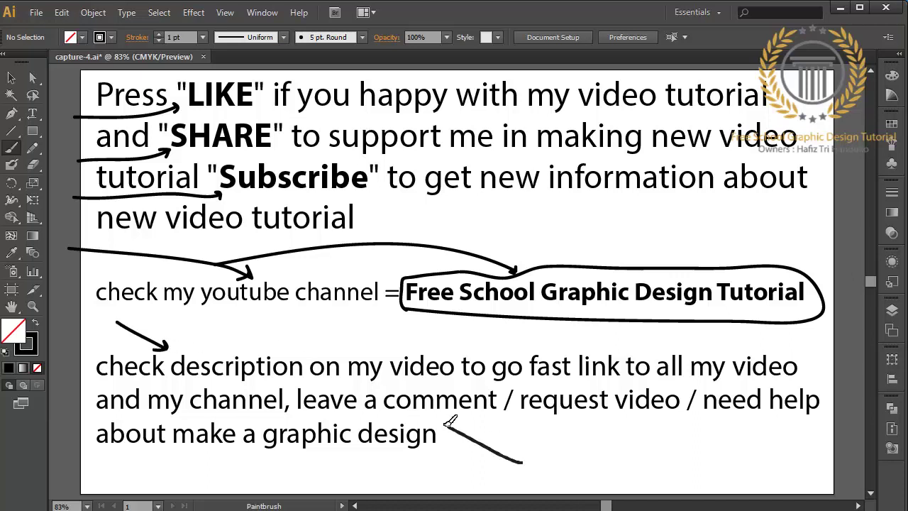